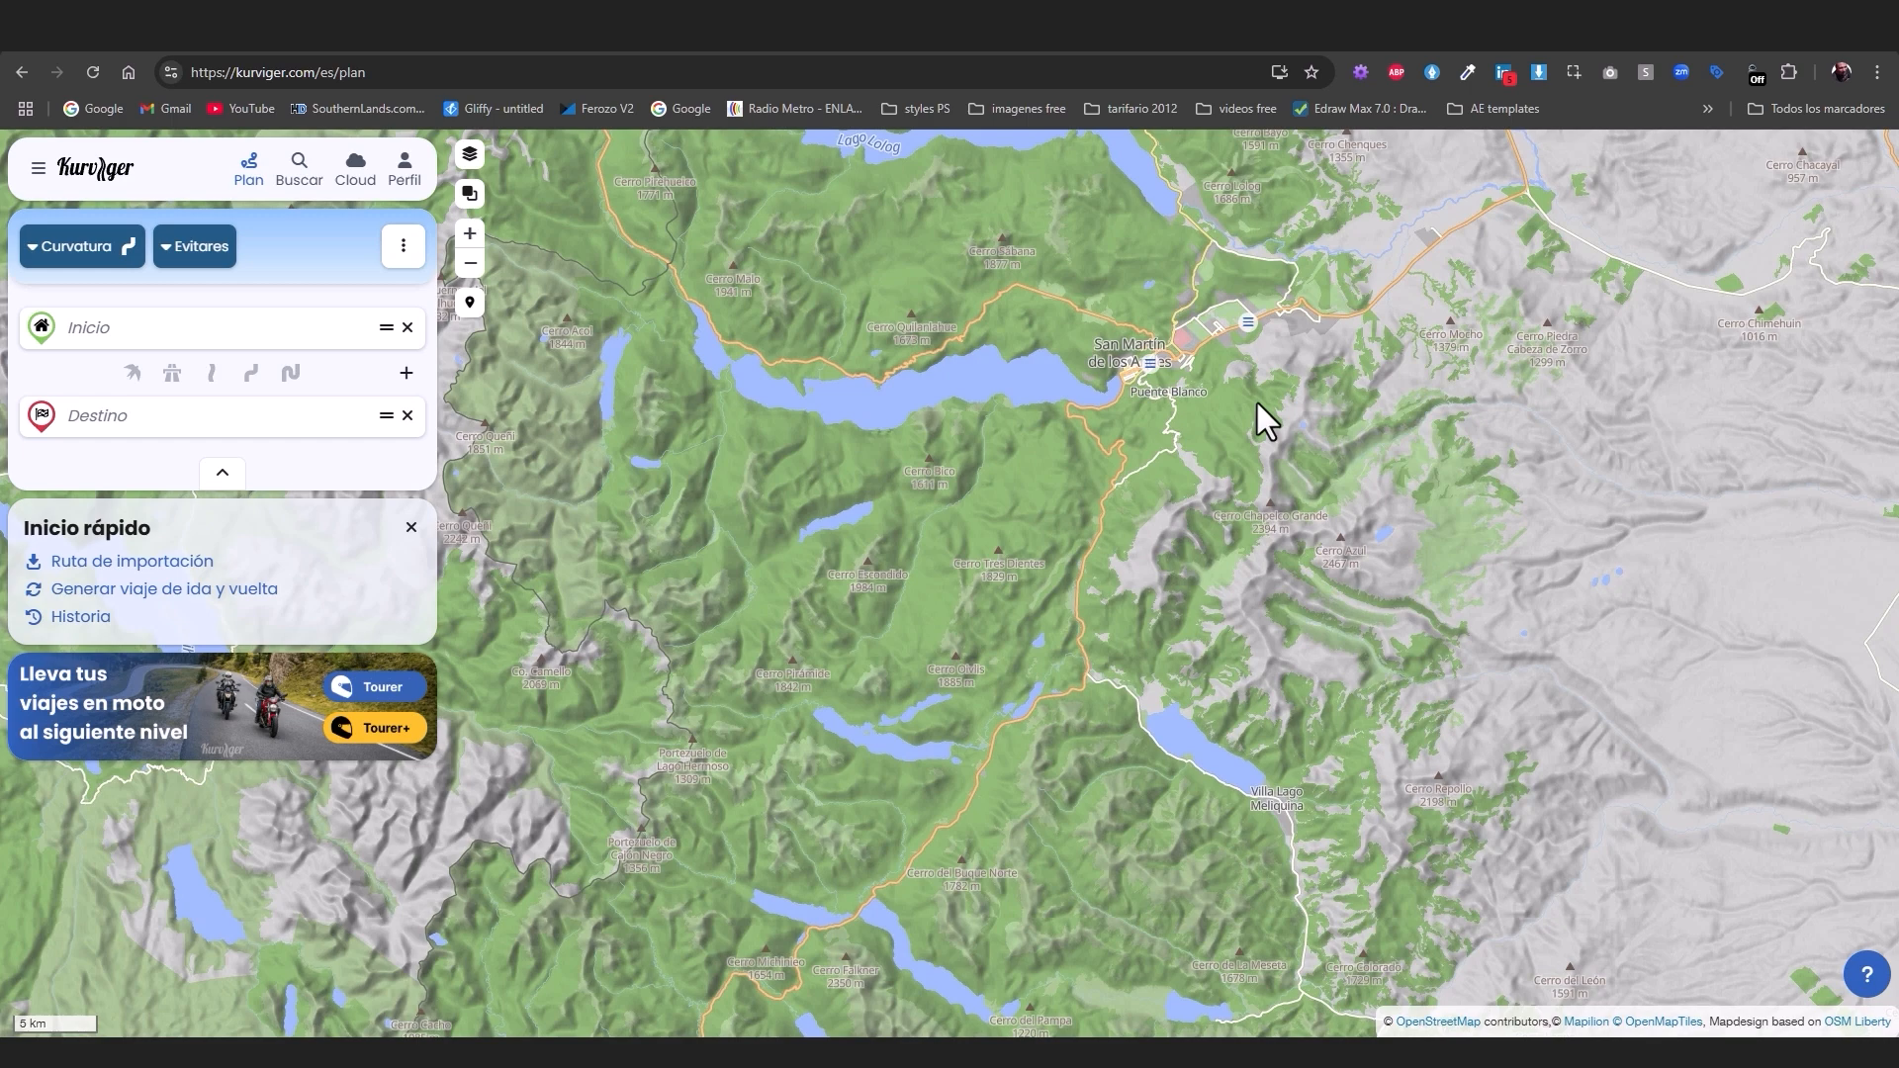
- Plan a route starting at Villa Lago Meliquina and ending at San Martín de los Andes
{"action": "left_click", "coordinate": [127, 331]}
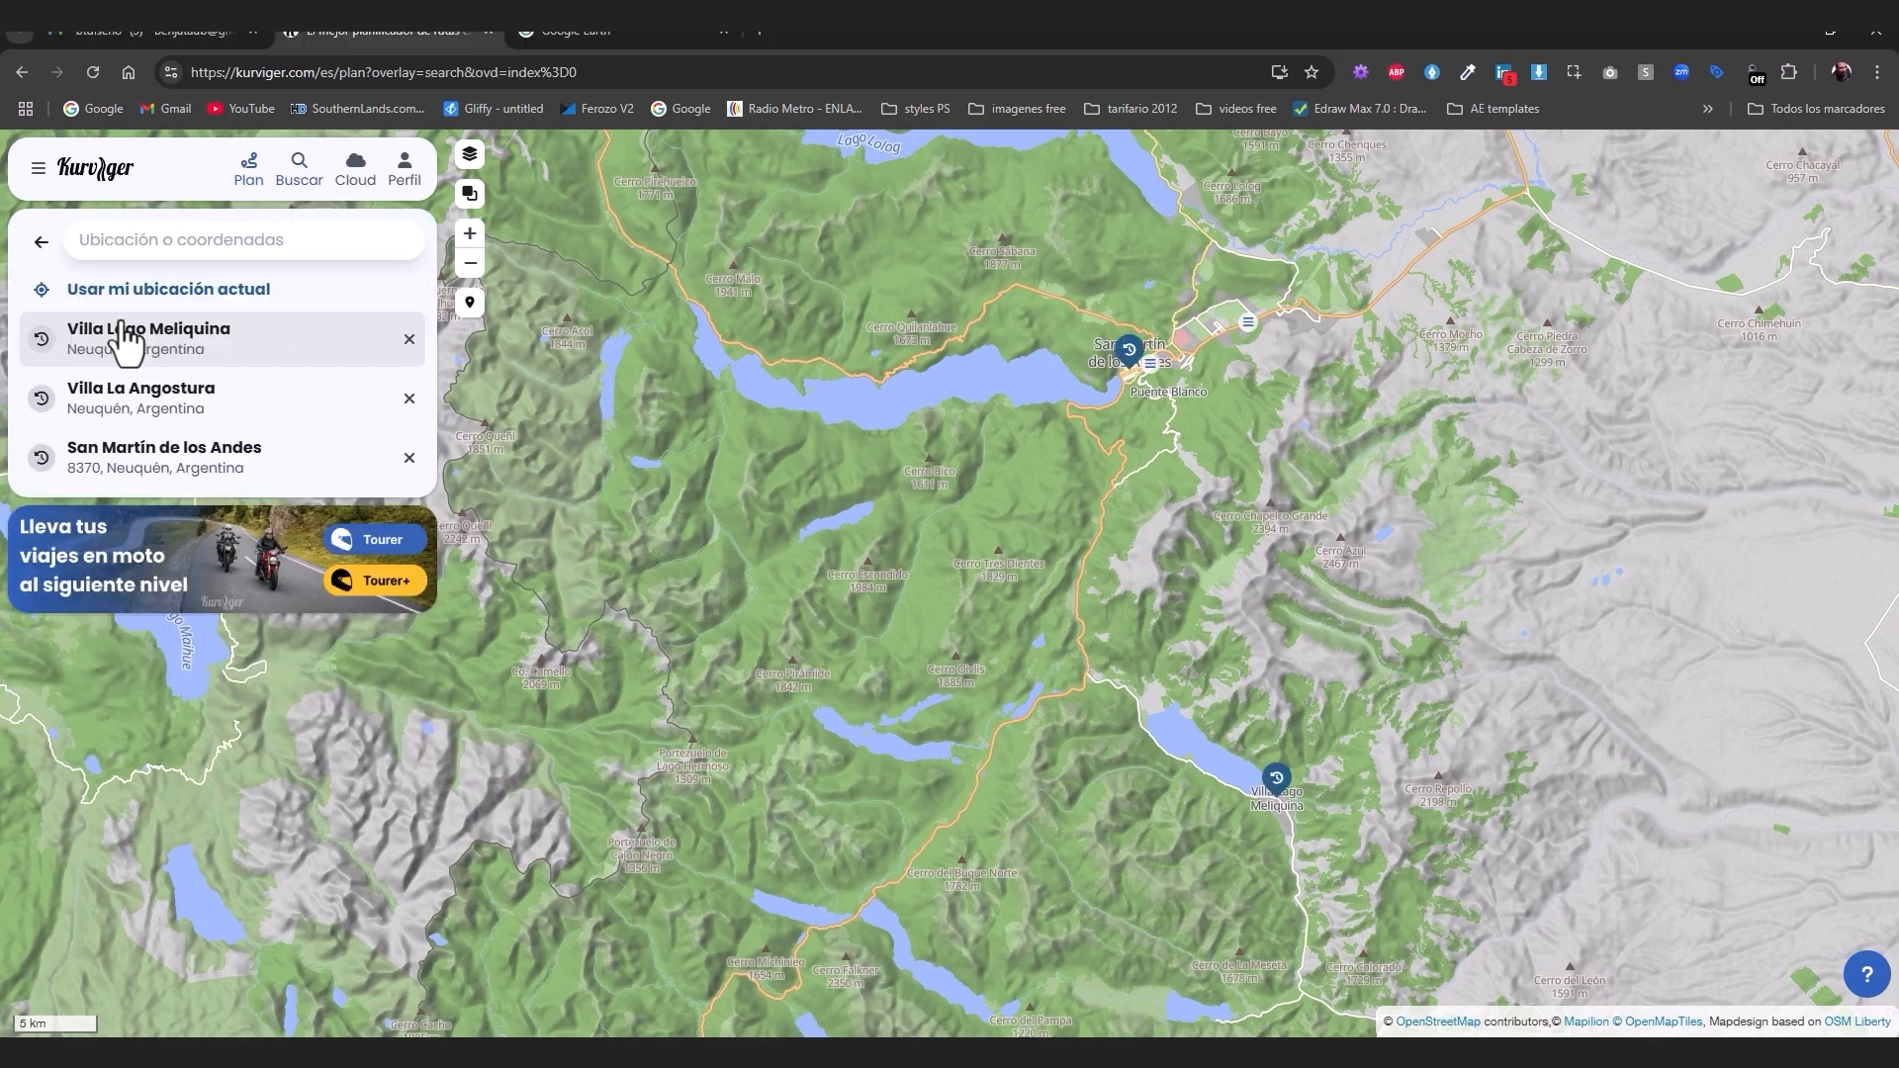
{"action": "left_click", "coordinate": [124, 336]}
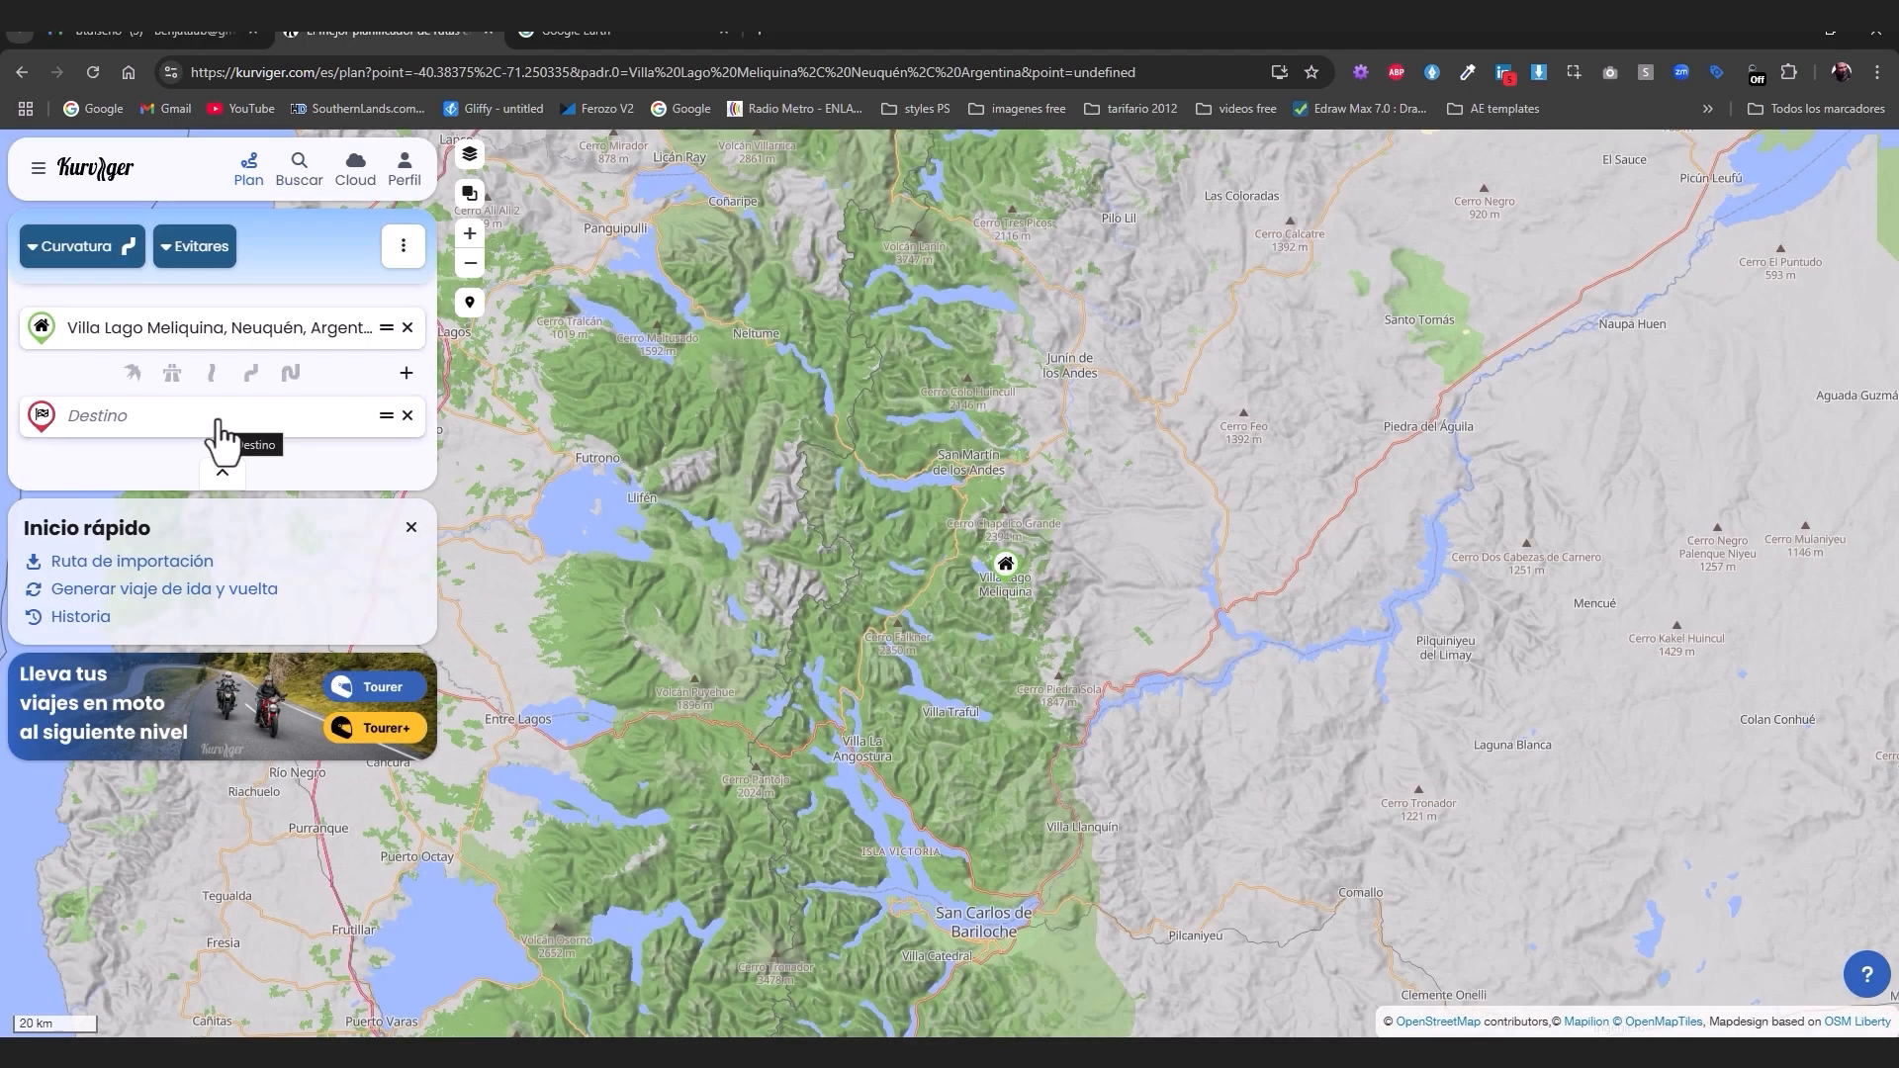
{"action": "left_click", "coordinate": [219, 432]}
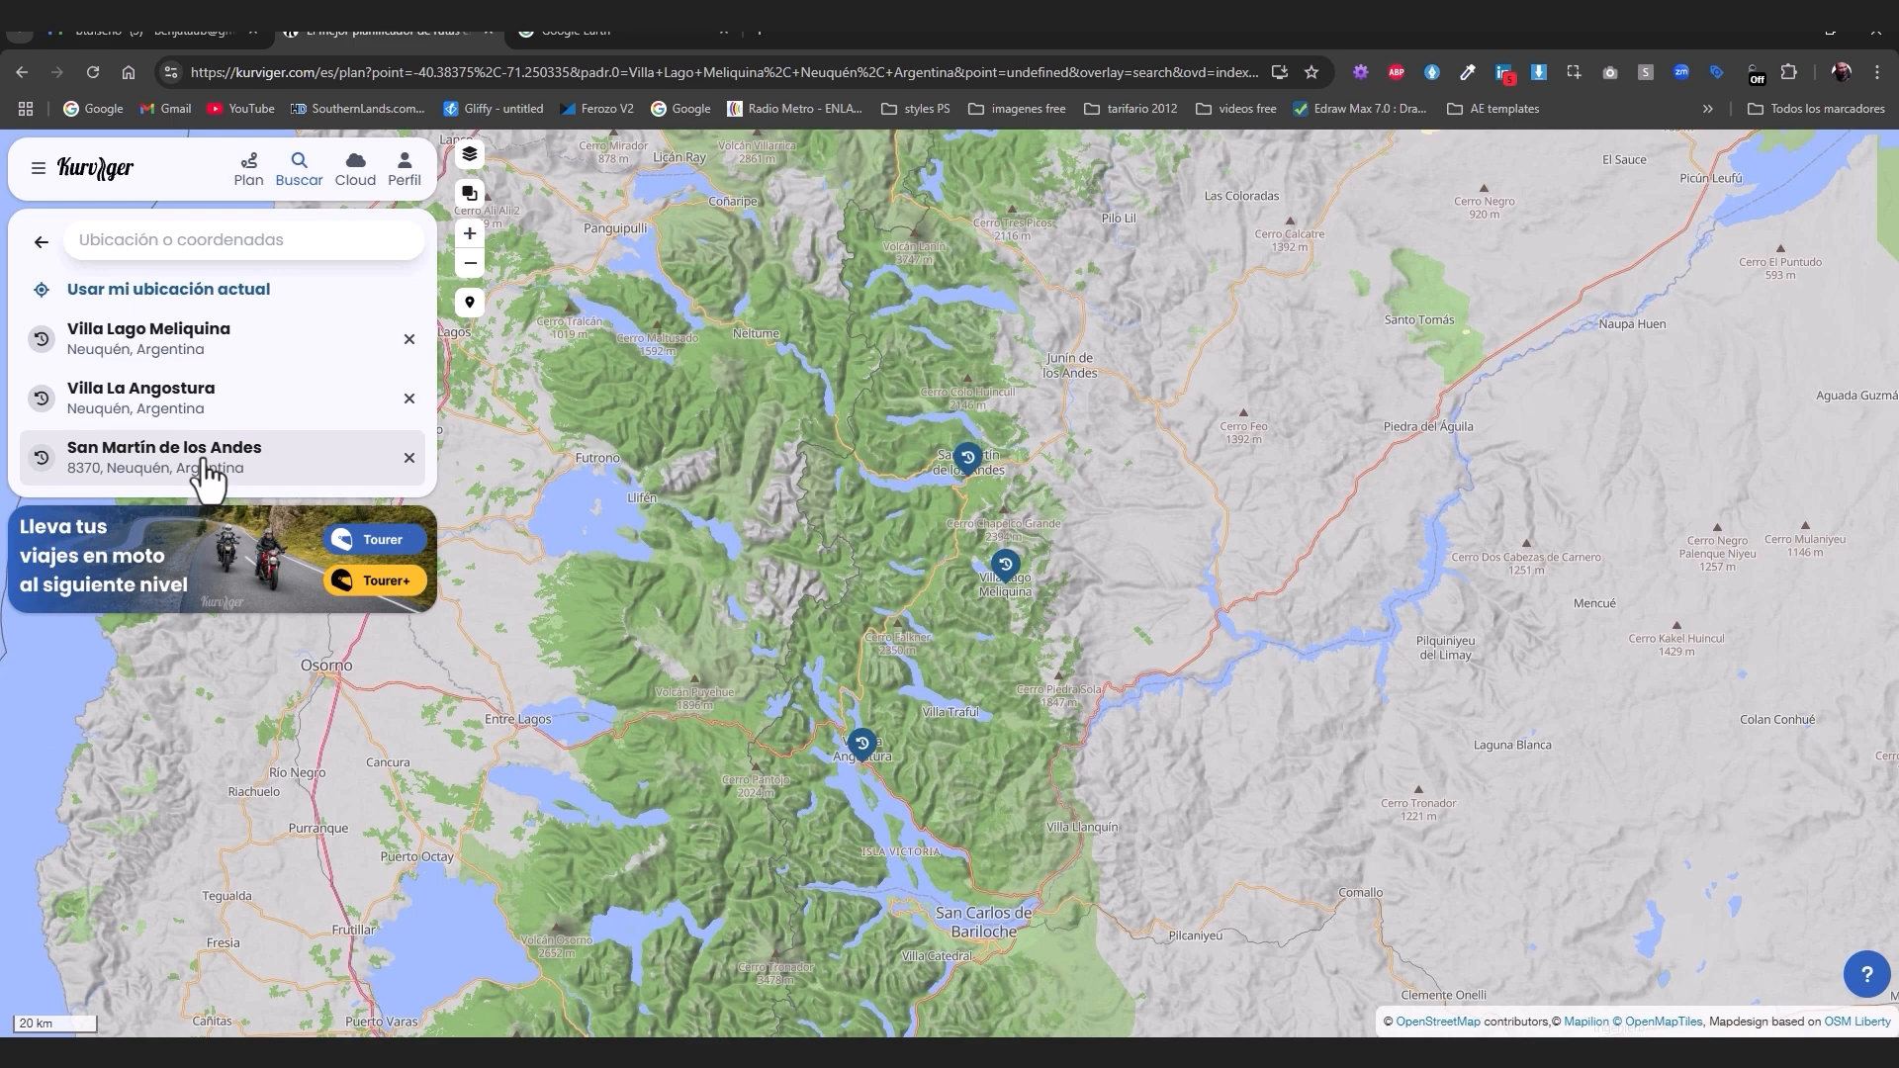
{"action": "left_click", "coordinate": [206, 473]}
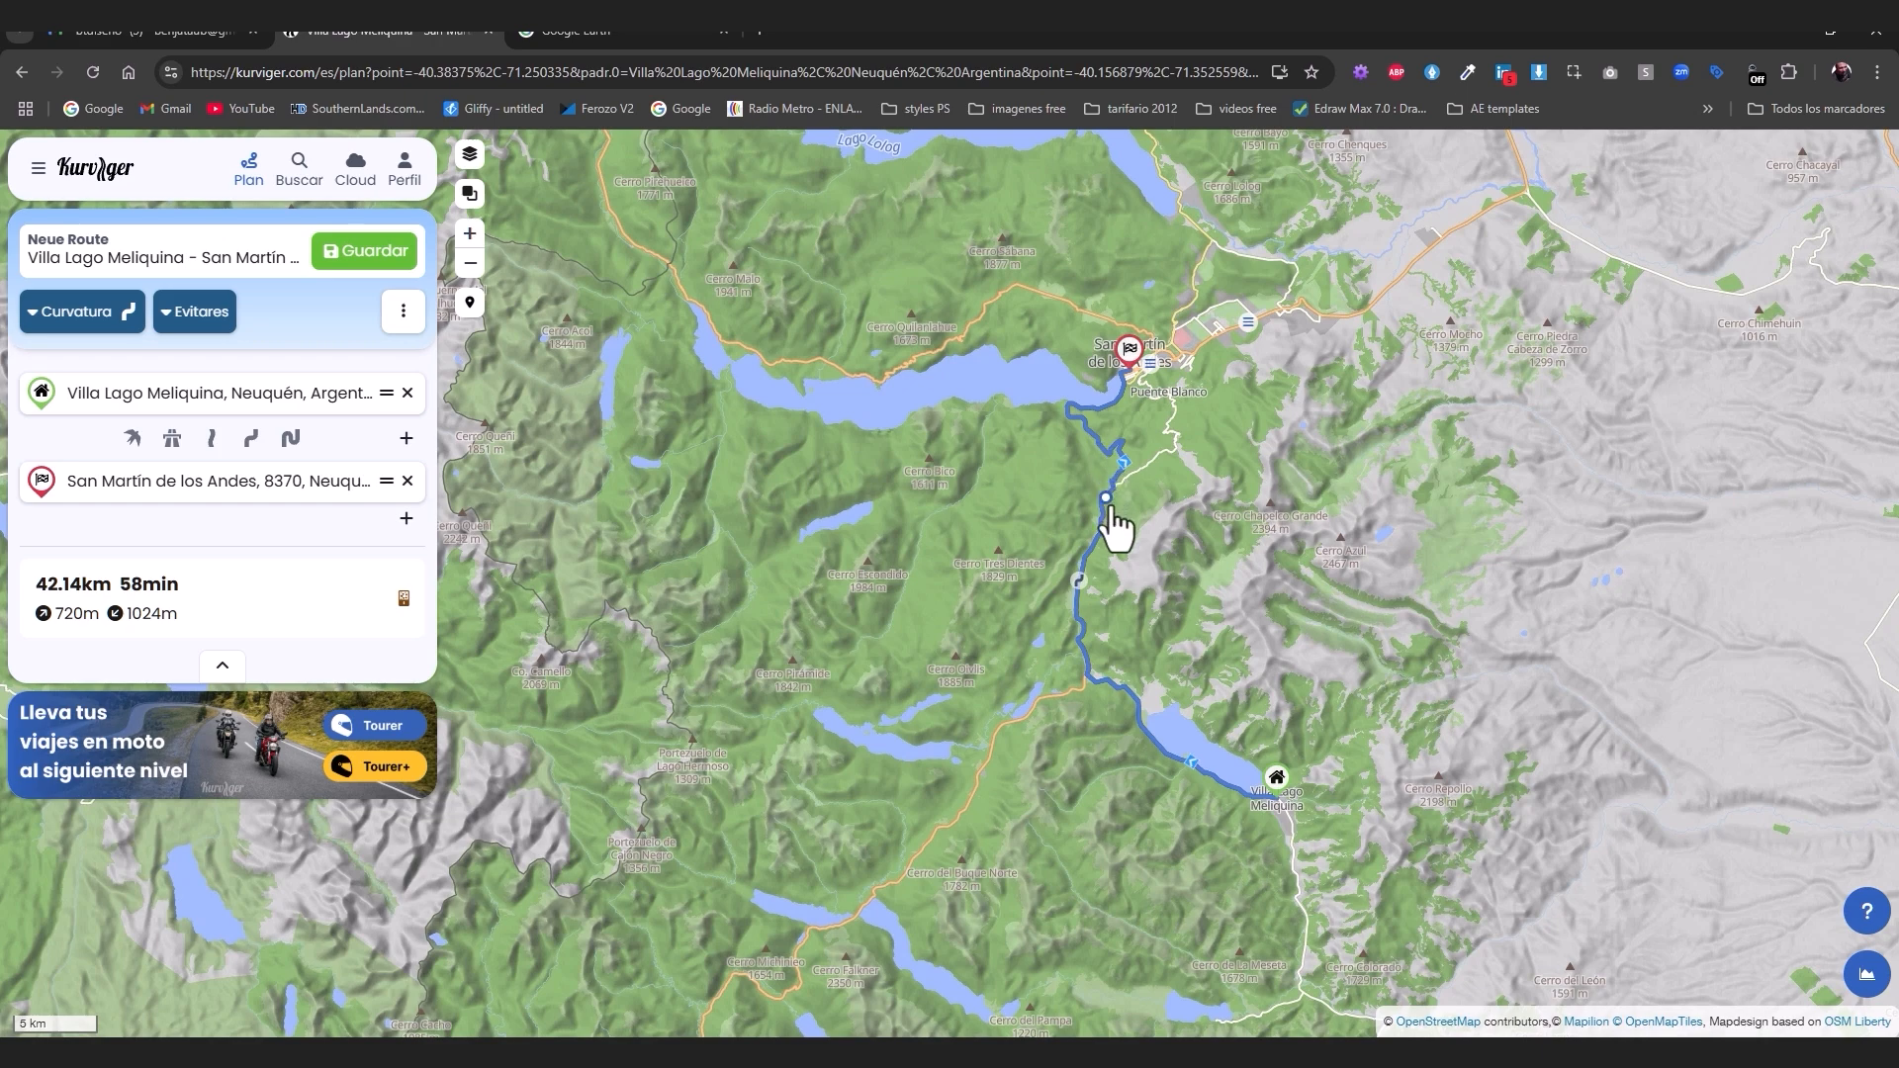
- Export the planned route as a GPX file containing only the track, with the support point count at 0
{"action": "left_click", "coordinate": [403, 314]}
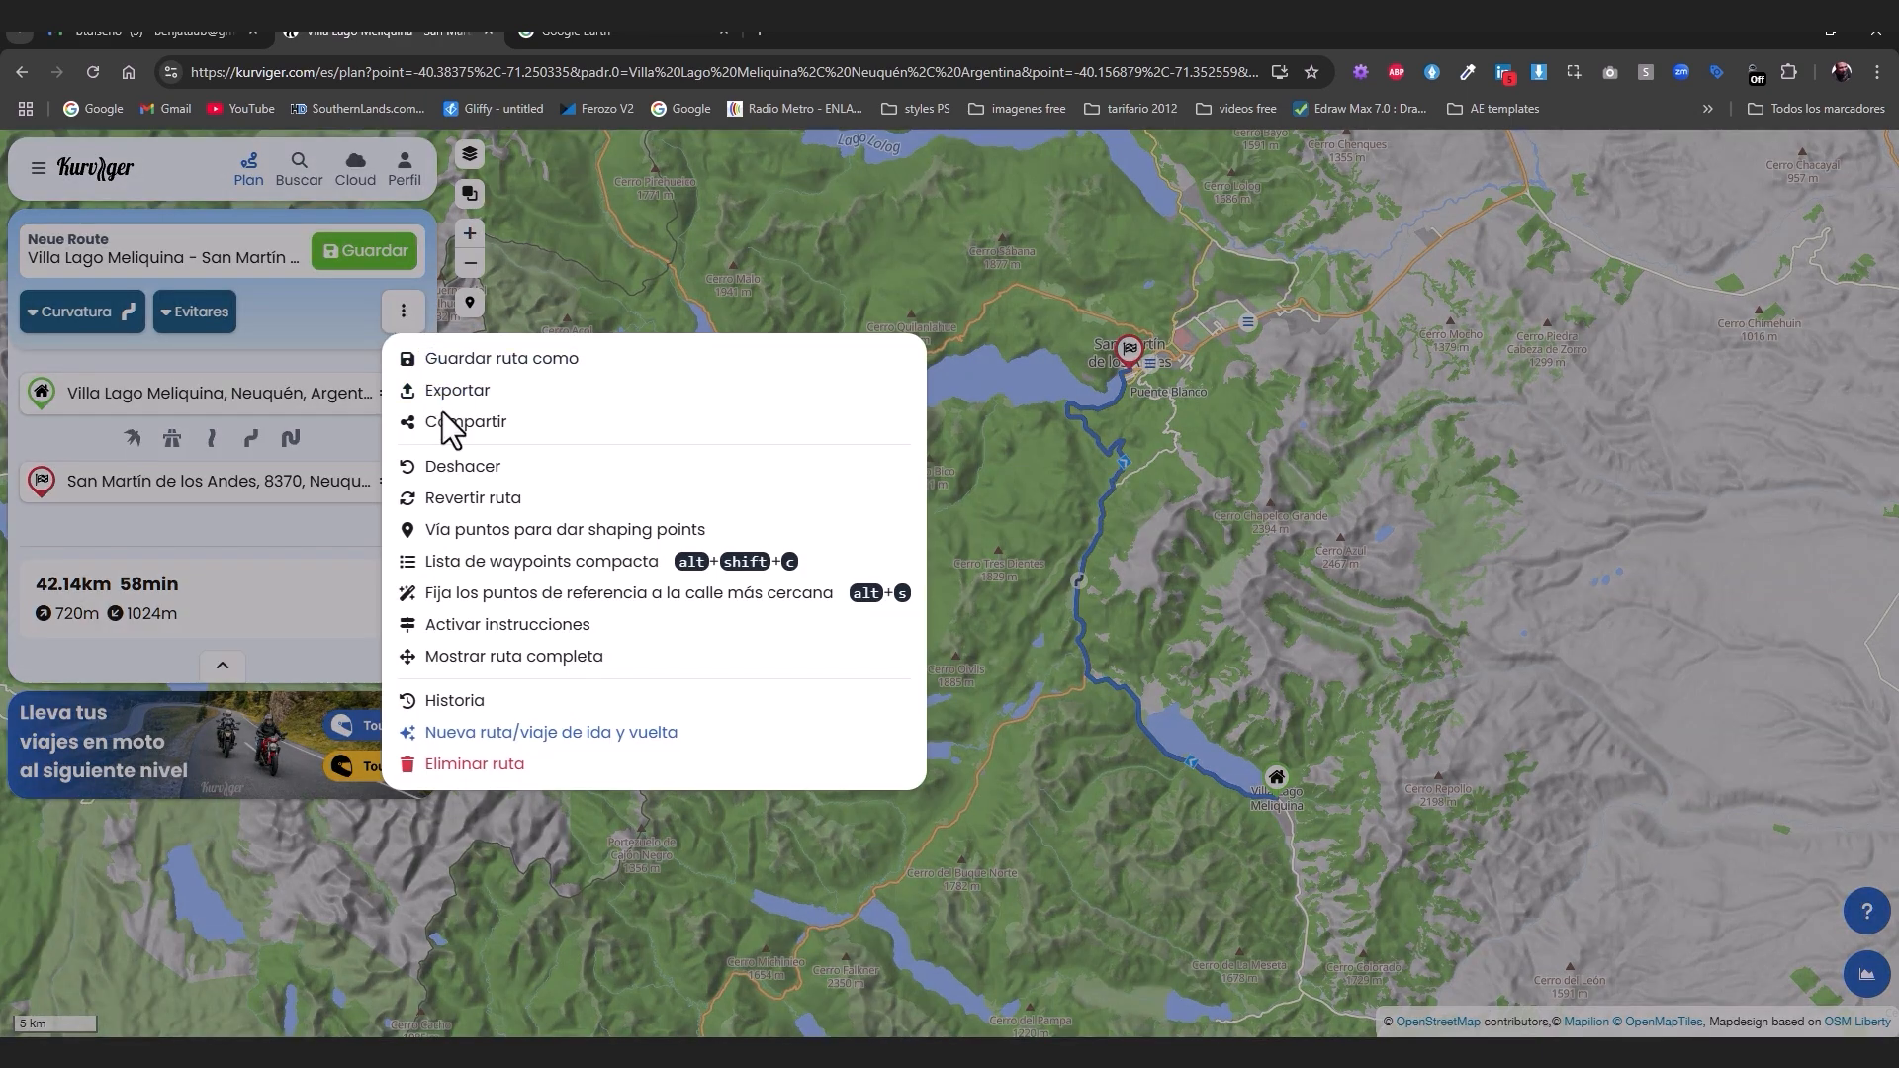
{"action": "left_click", "coordinate": [447, 393]}
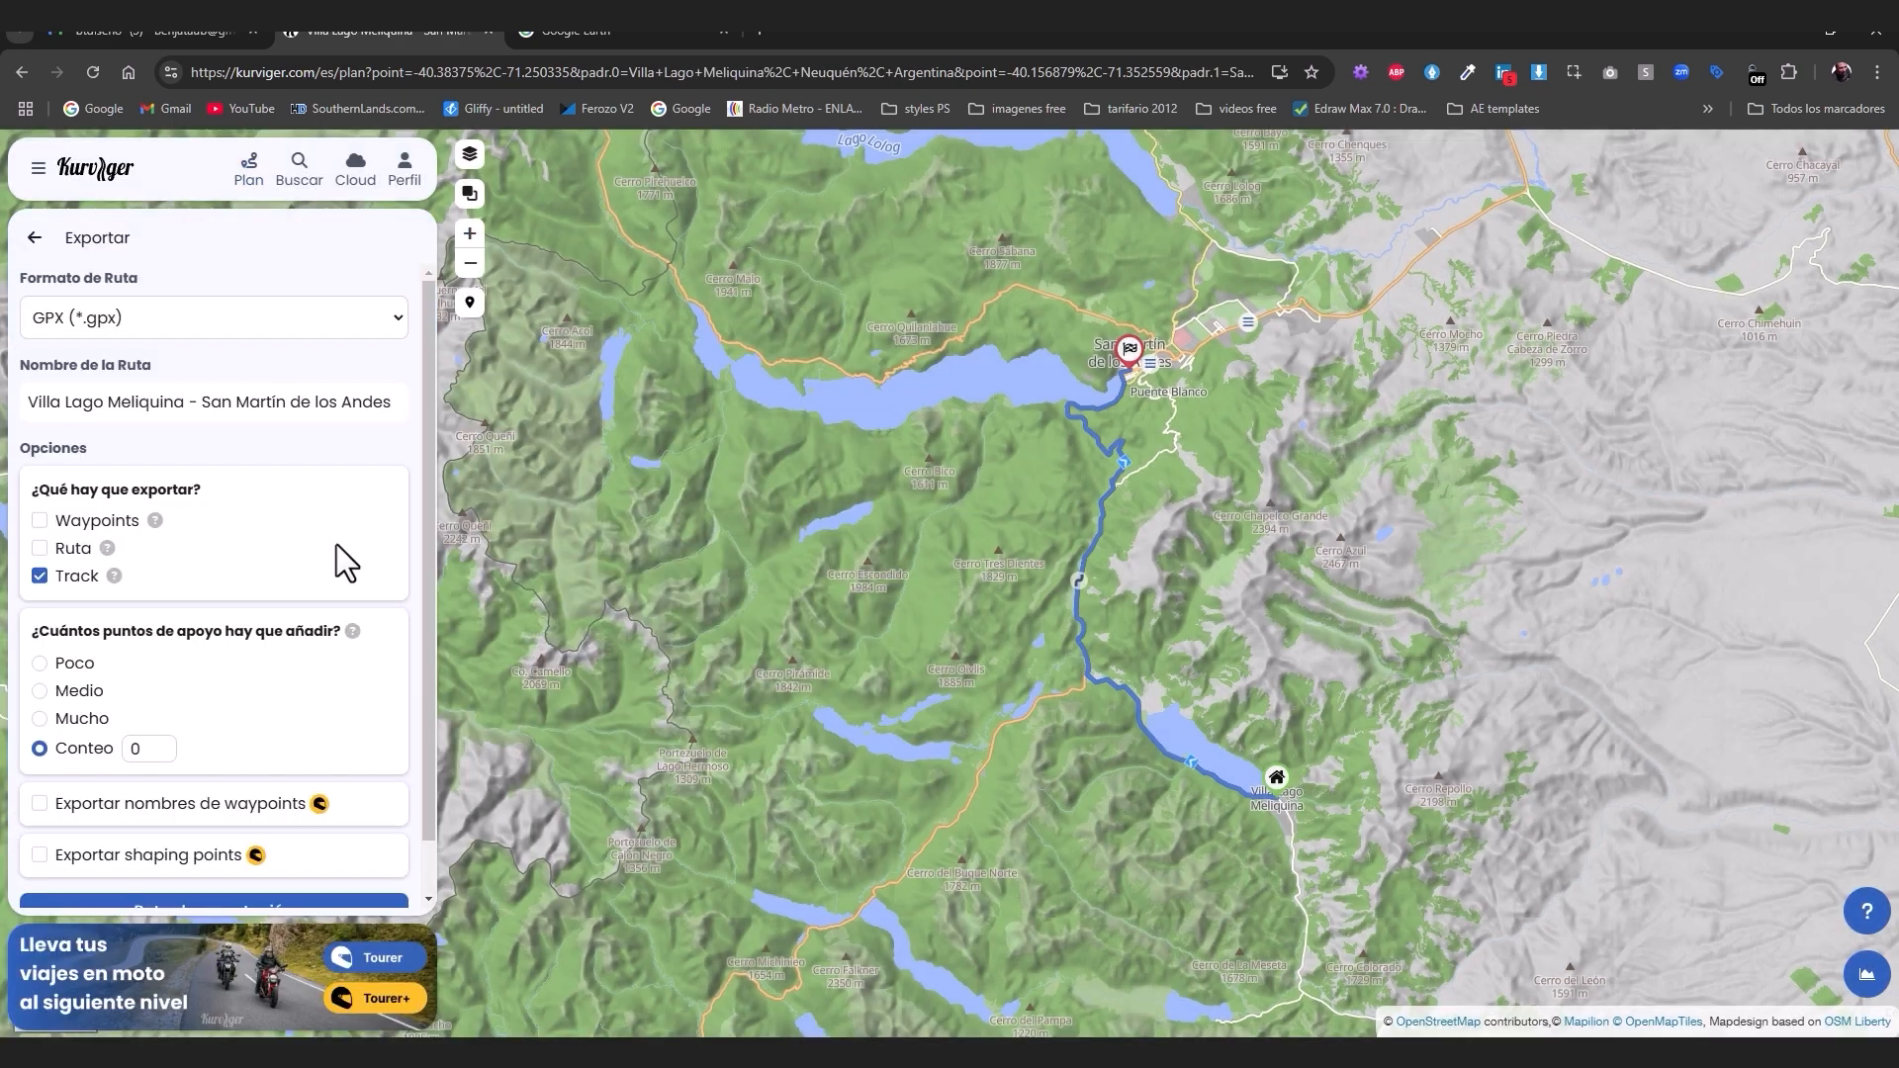
{"action": "scroll", "coordinate": [336, 543], "scroll_direction": "down", "scroll_amount": 2}
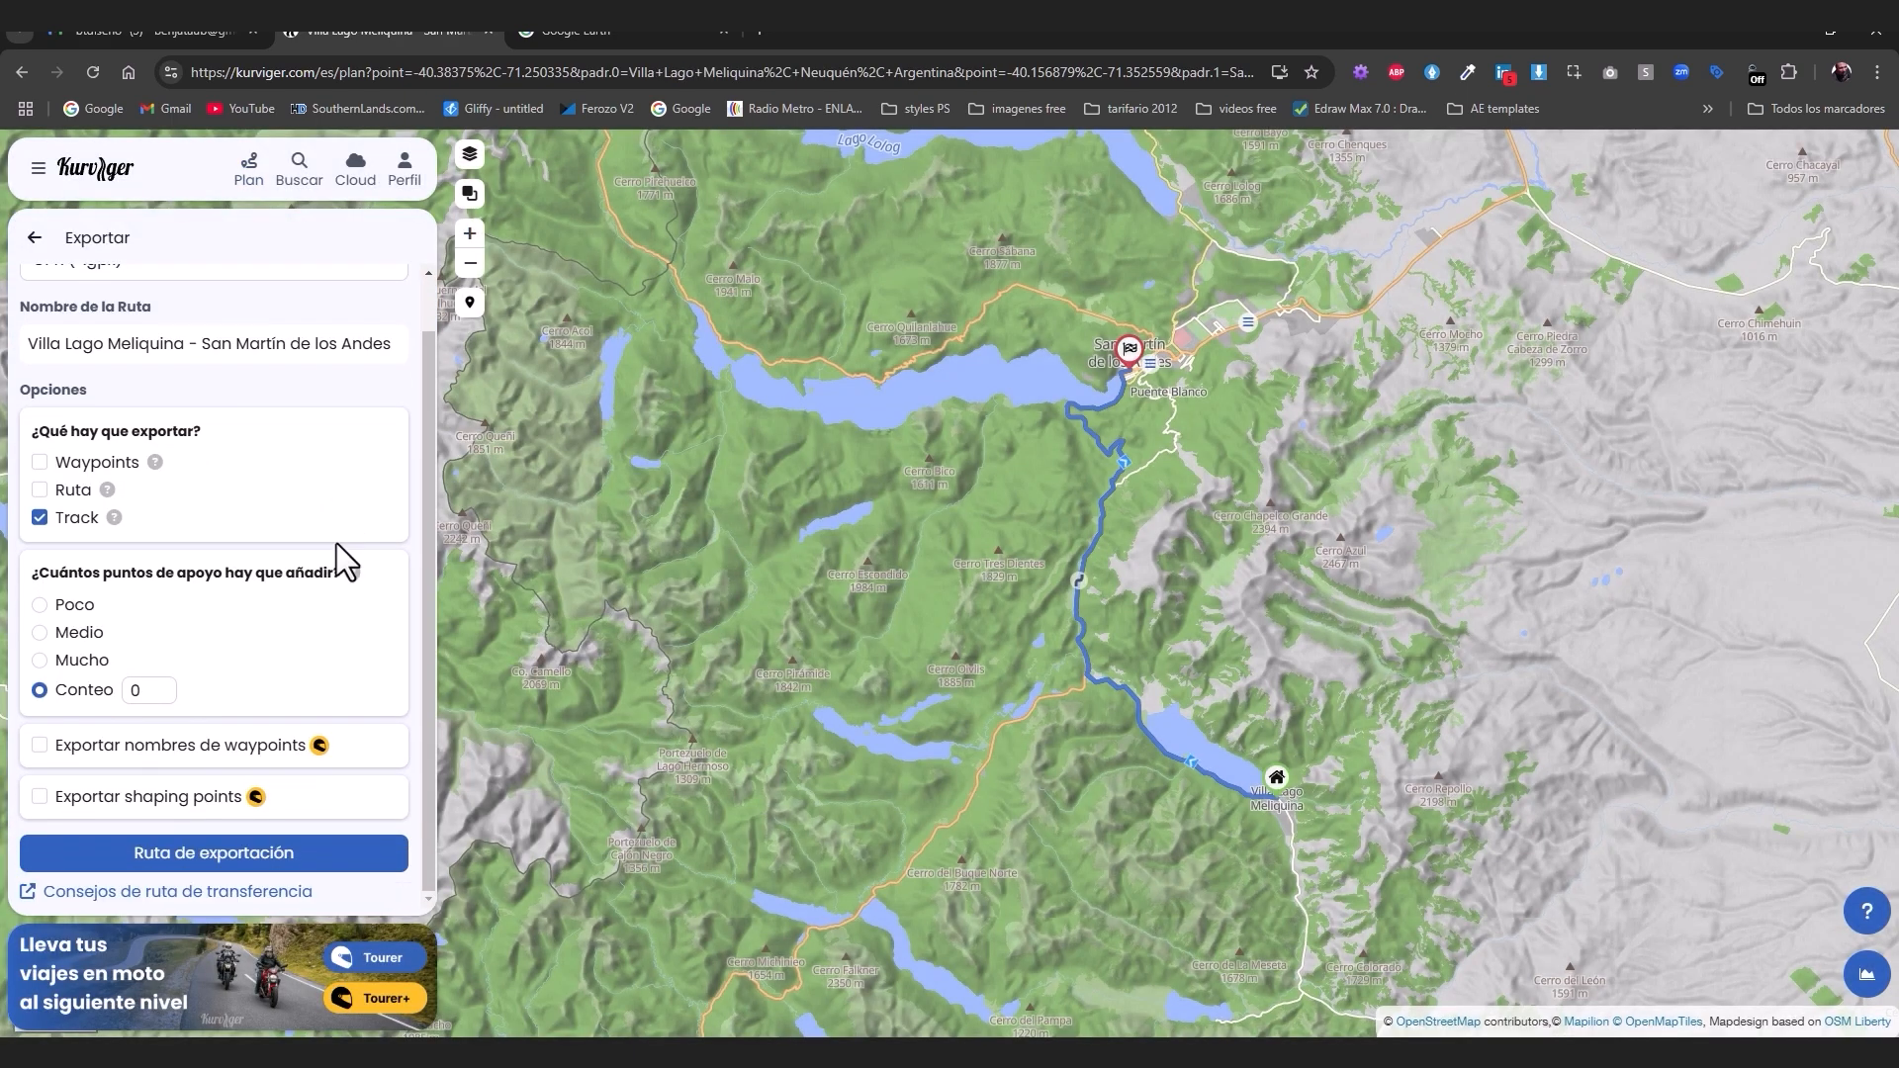
{"action": "left_click", "coordinate": [194, 858]}
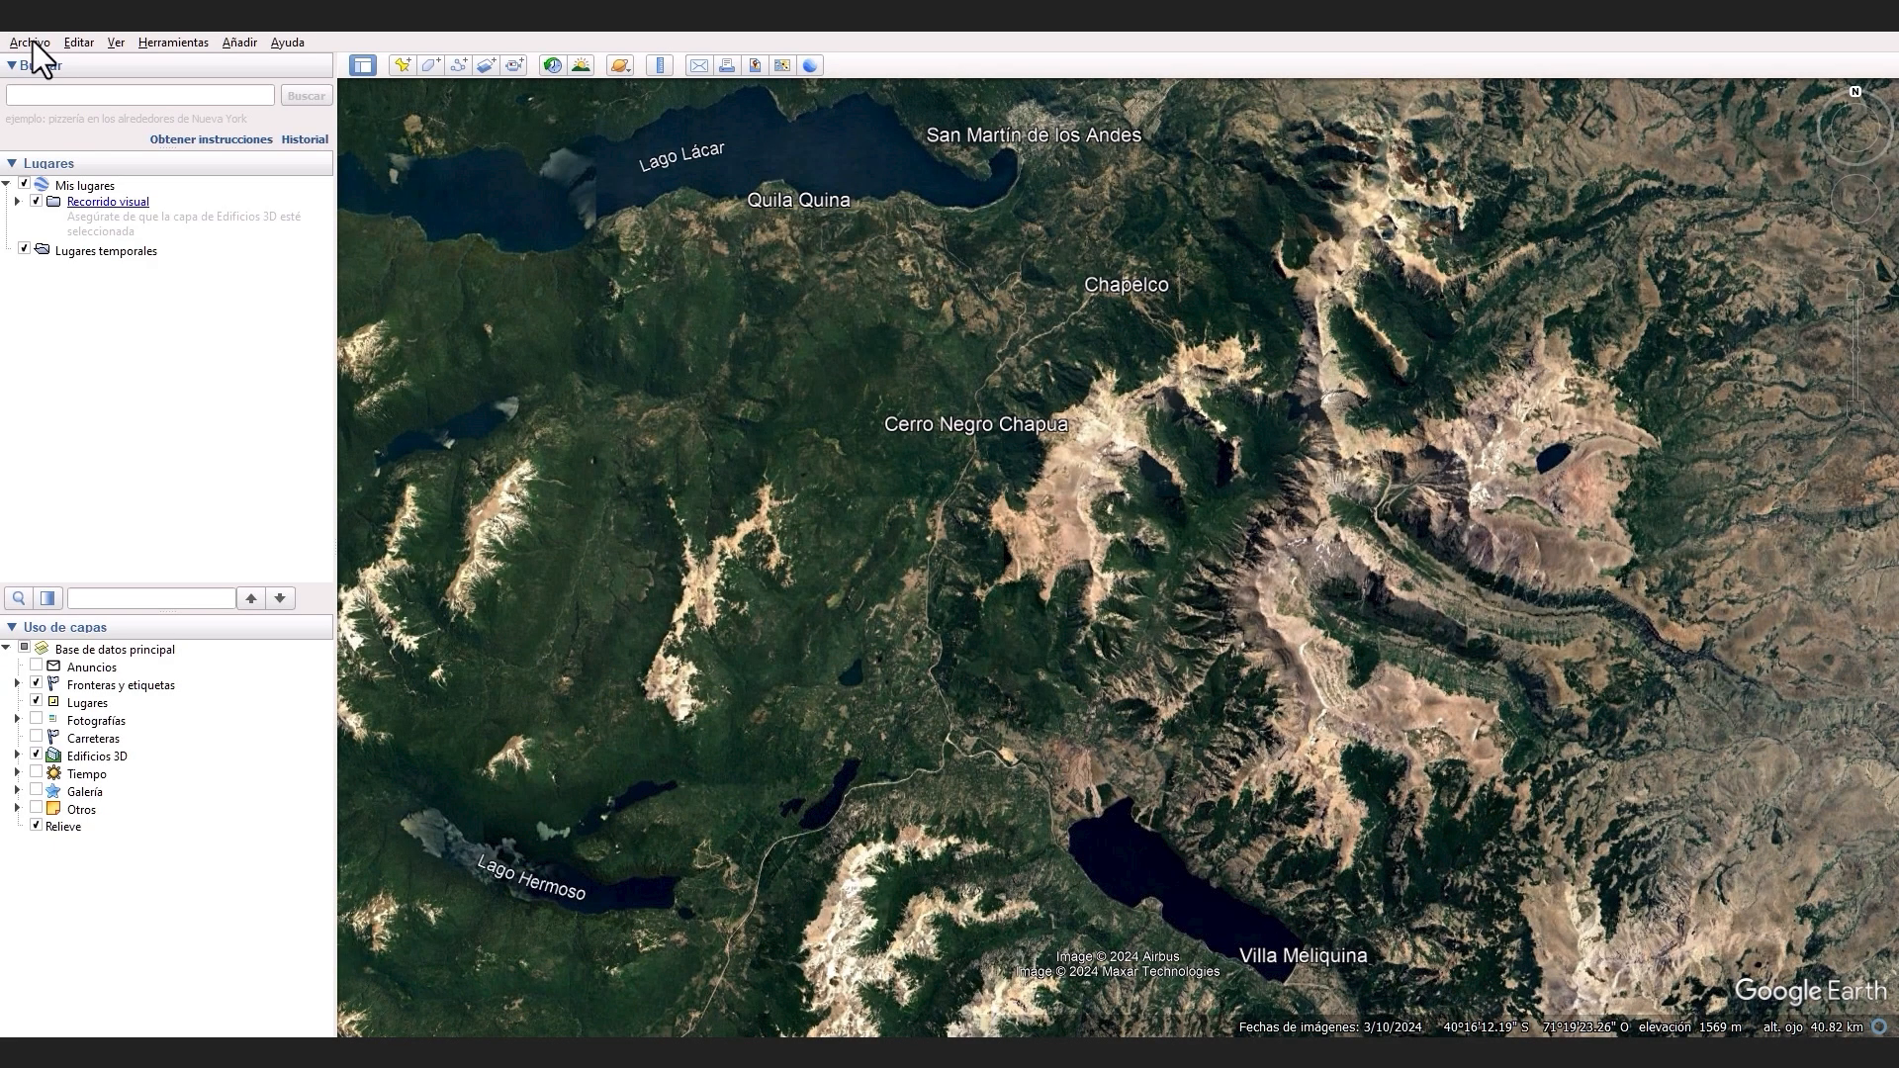
- In Google Earth Pro, import "Villa Lago Meliquina - San Martín de los Andes.gpx" as KML Tracks with altitudes adjusted to ground height
{"action": "left_click", "coordinate": [31, 44]}
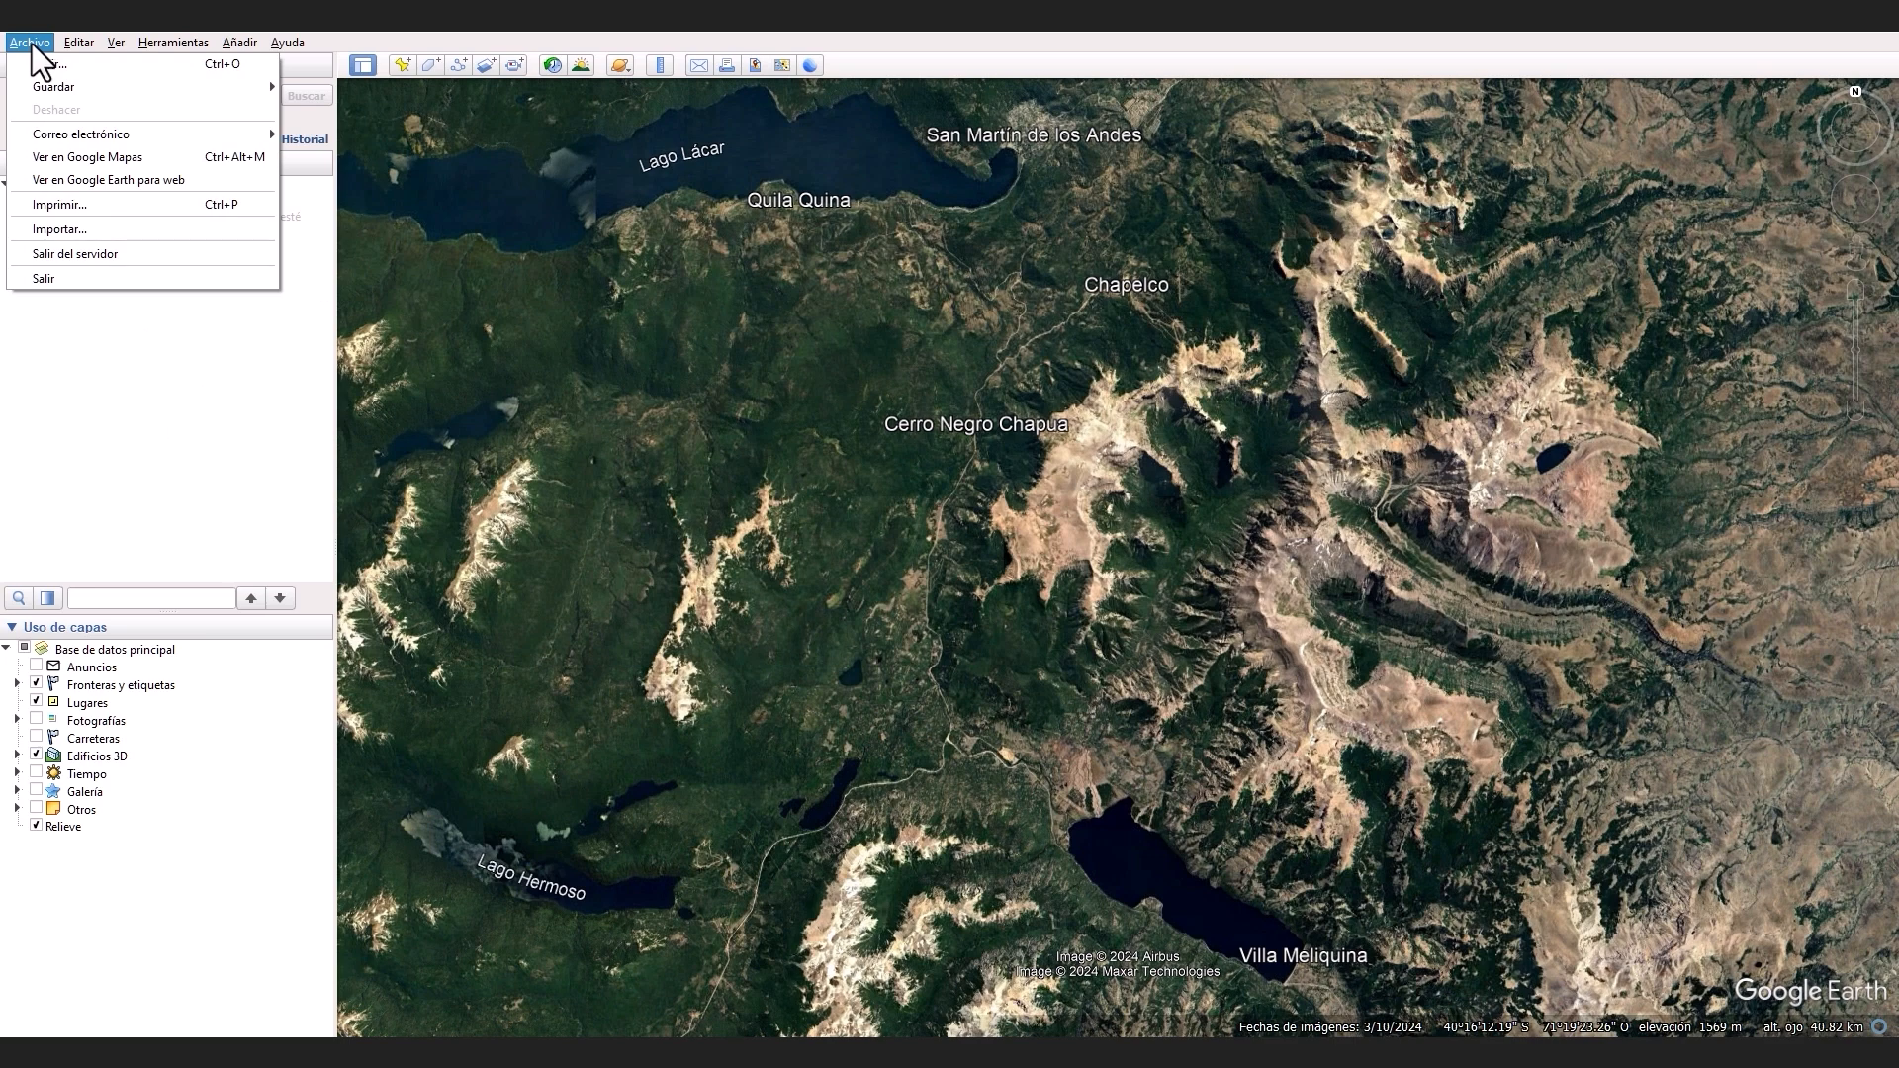
{"action": "left_click", "coordinate": [79, 229]}
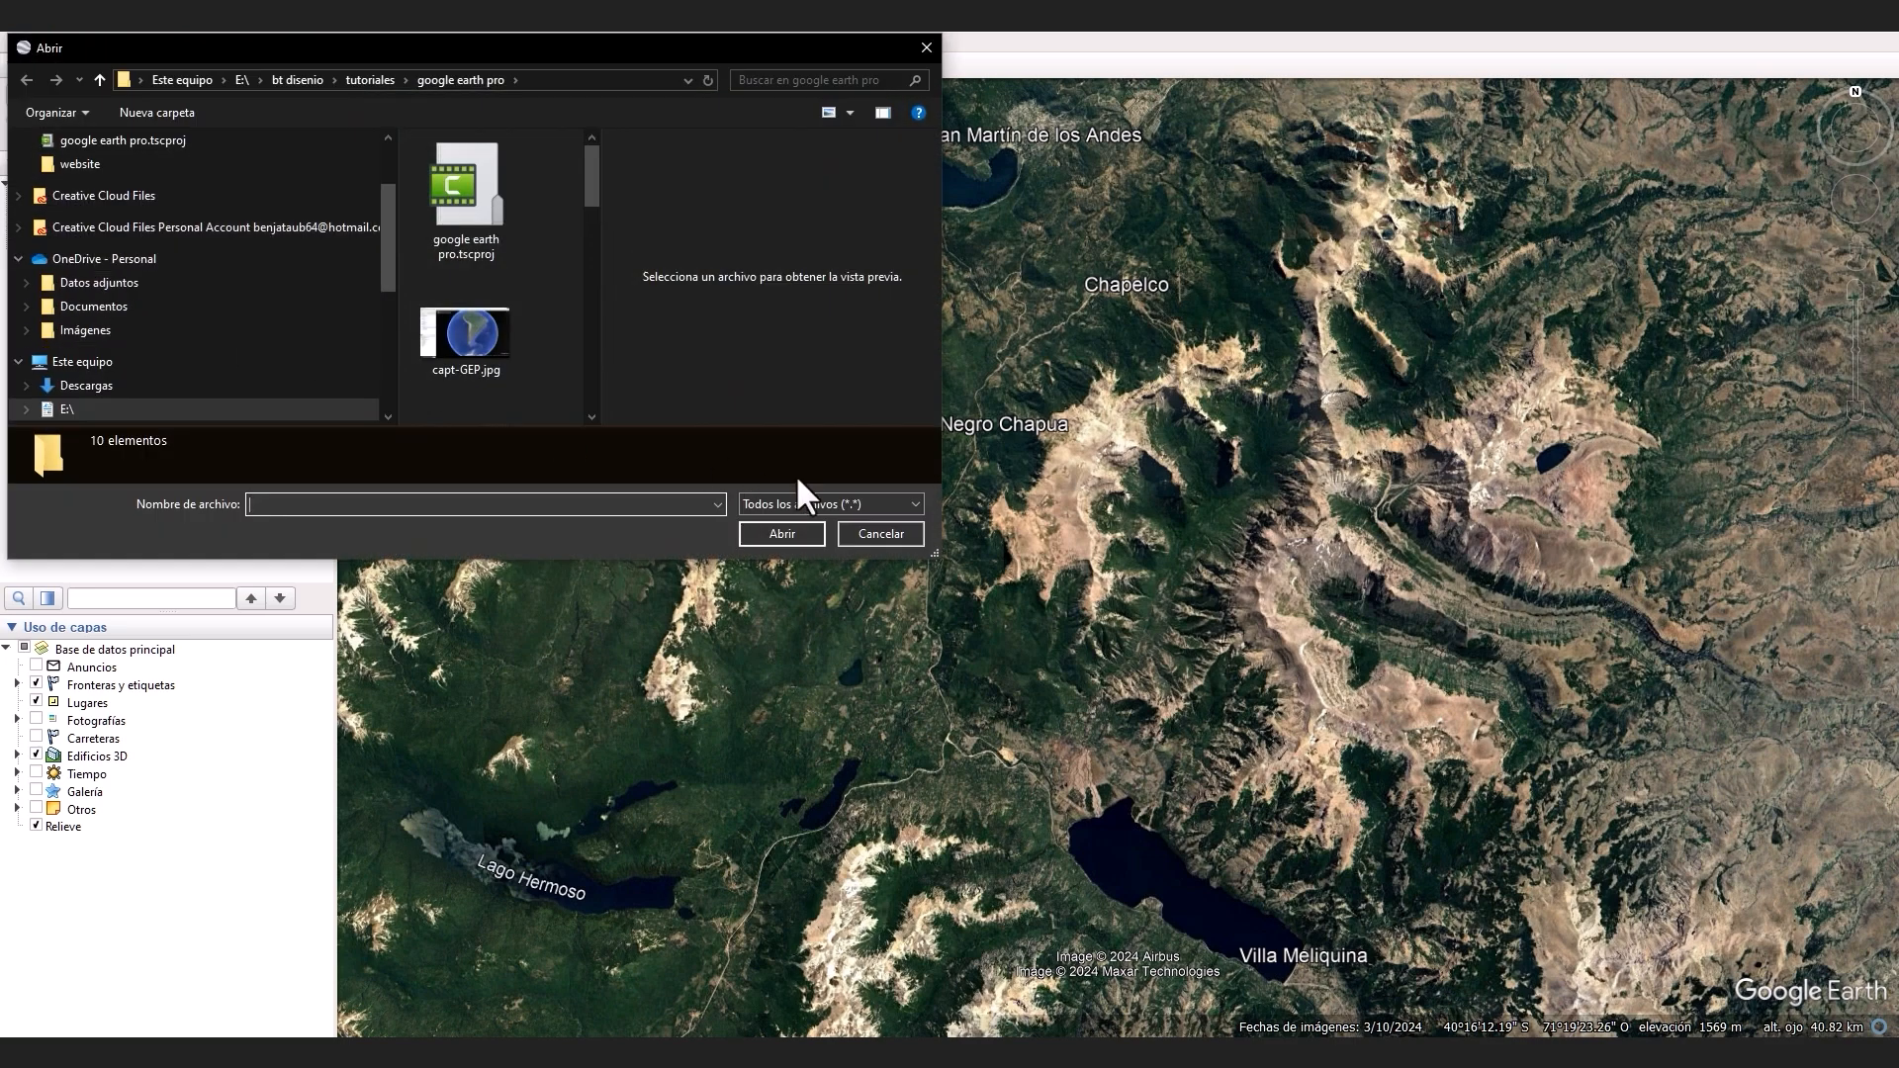
{"action": "left_click", "coordinate": [874, 506]}
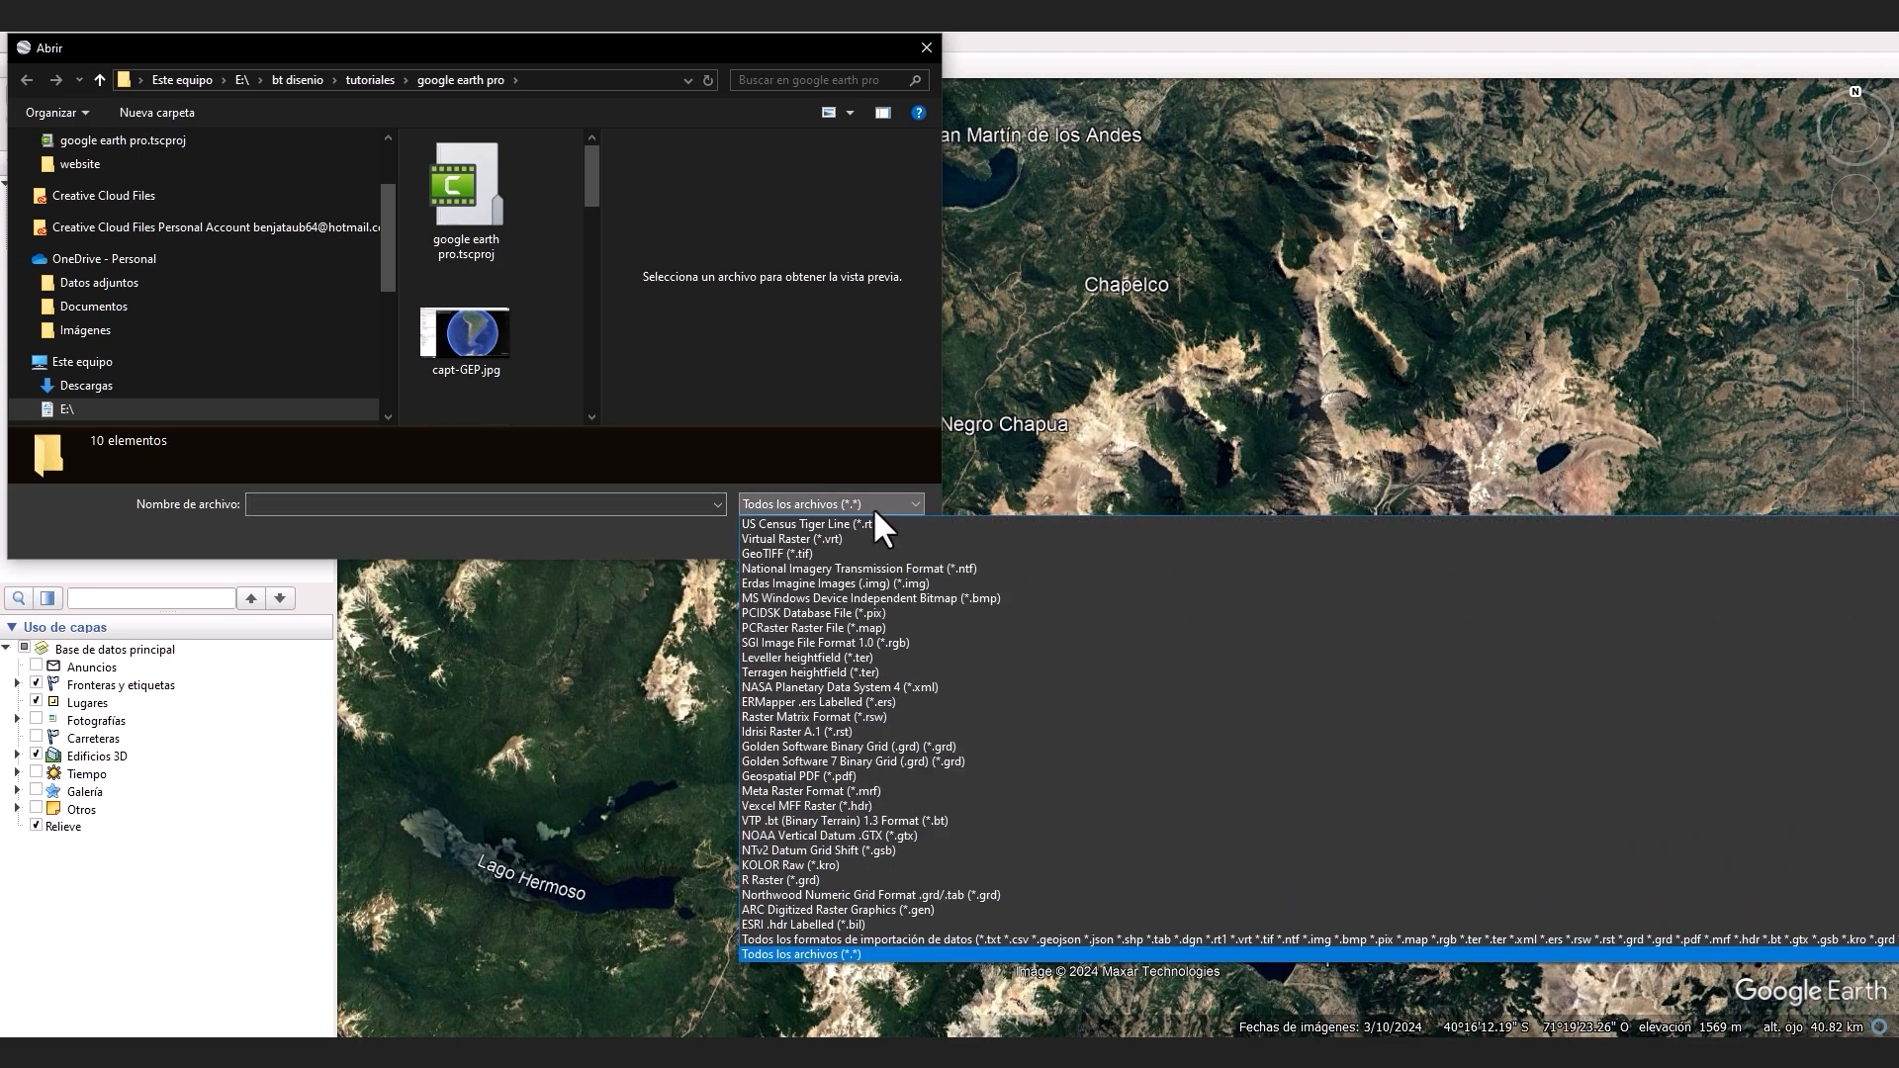
{"action": "left_click", "coordinate": [844, 953]}
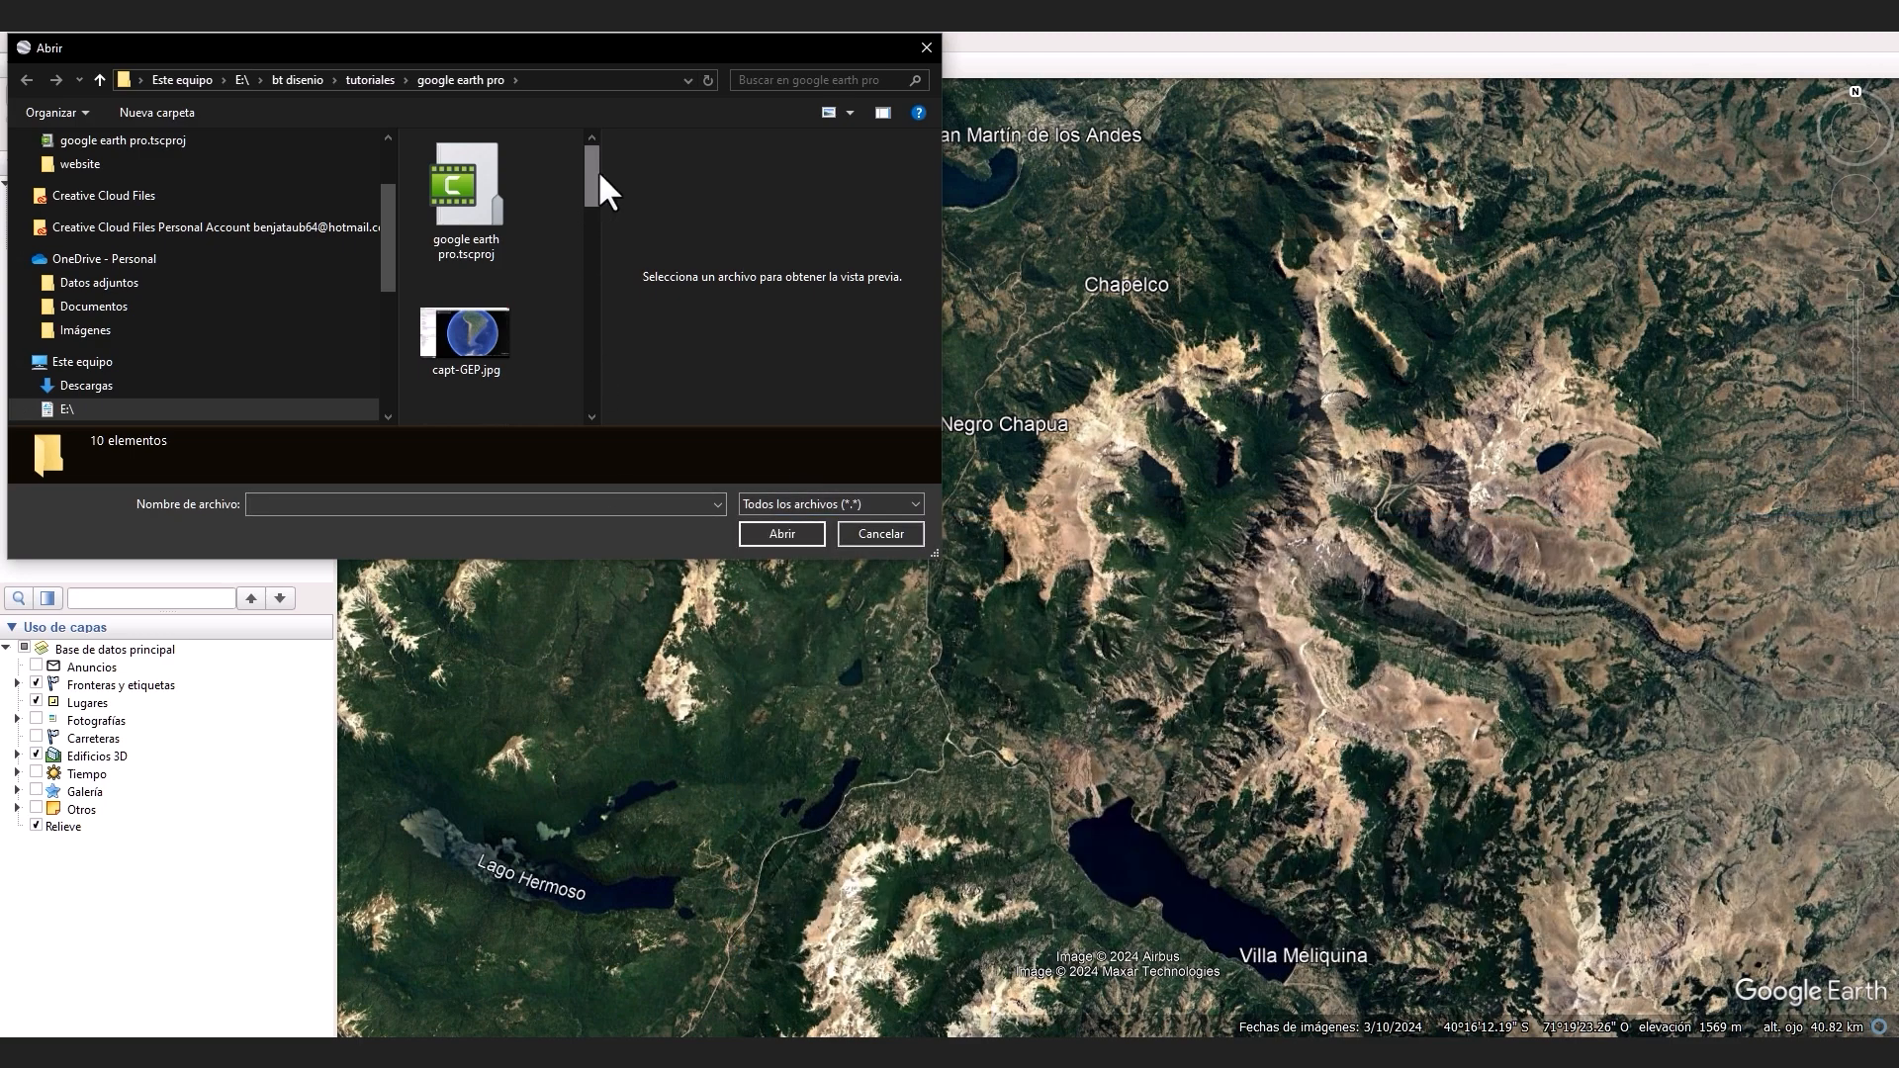
{"action": "left_click_drag", "start_coordinate": [597, 170], "coordinate": [568, 362]}
{"action": "left_click", "coordinate": [465, 274]}
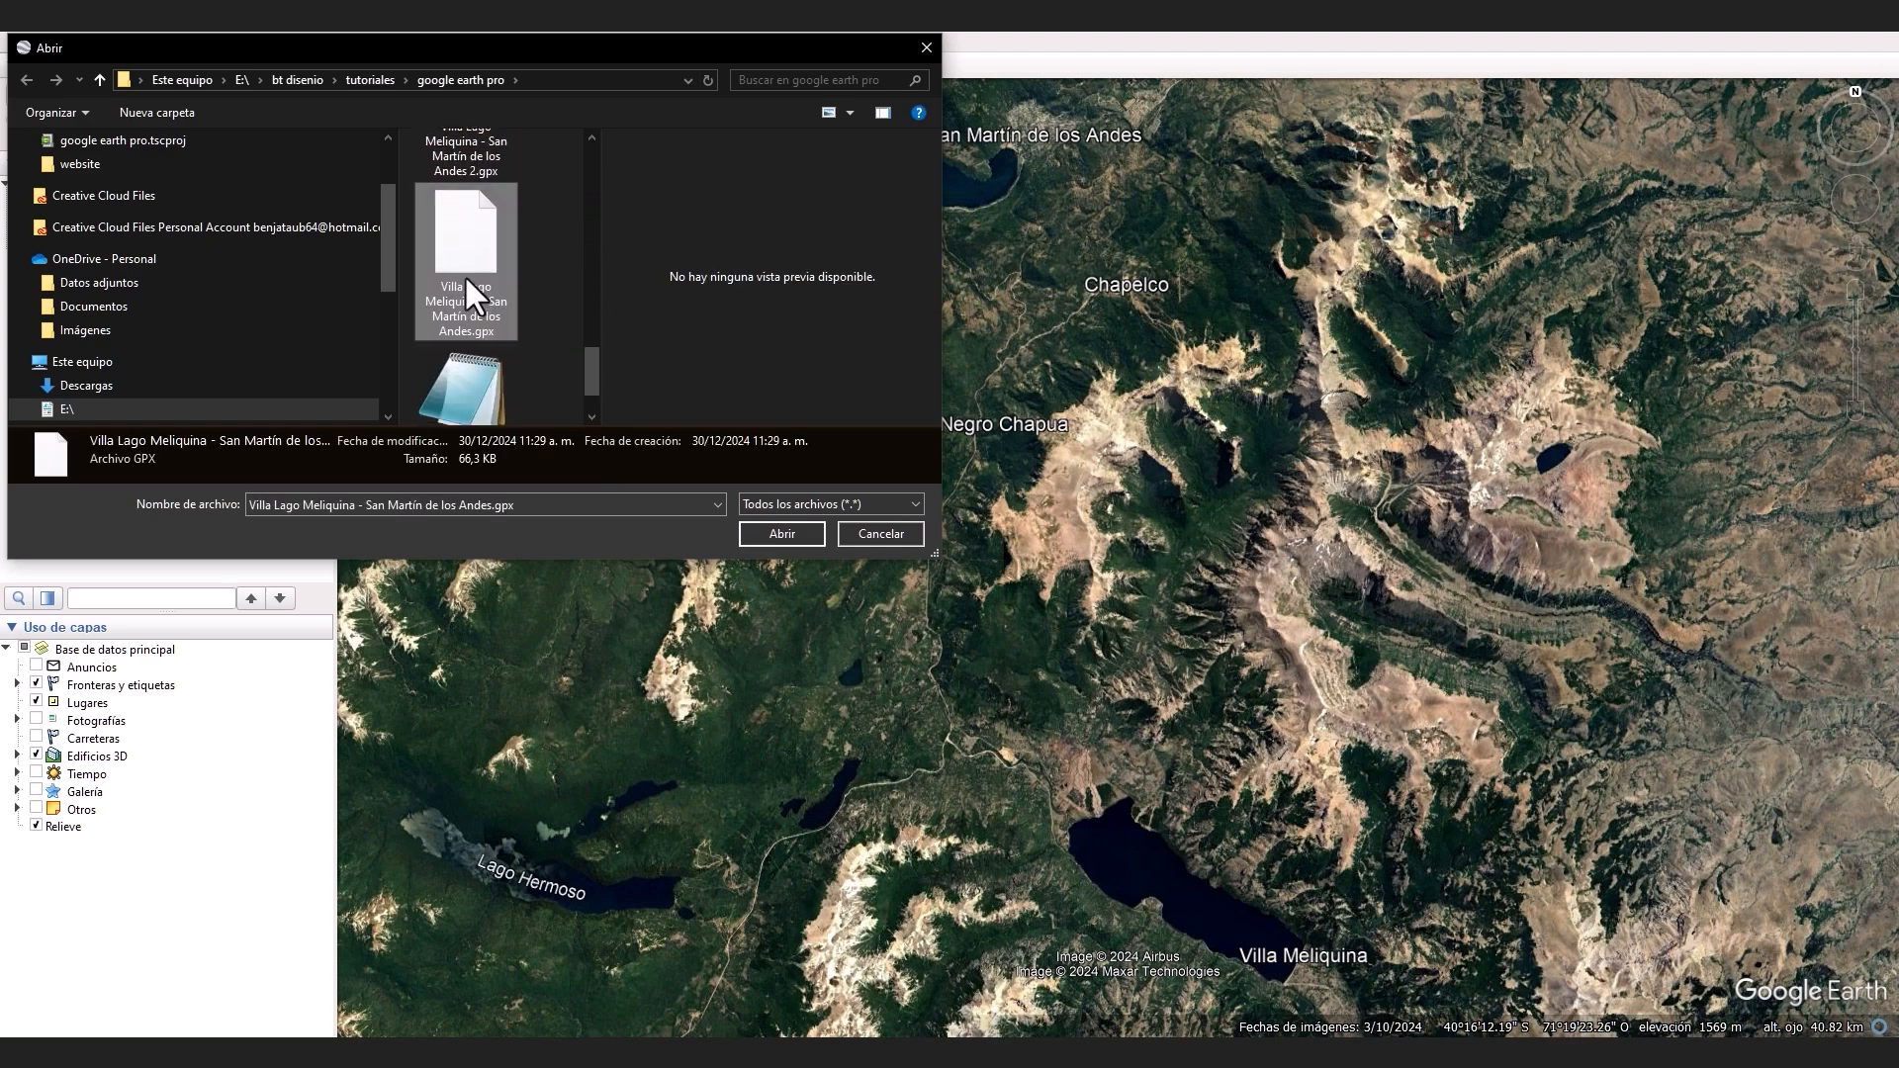
{"action": "left_click", "coordinate": [779, 536]}
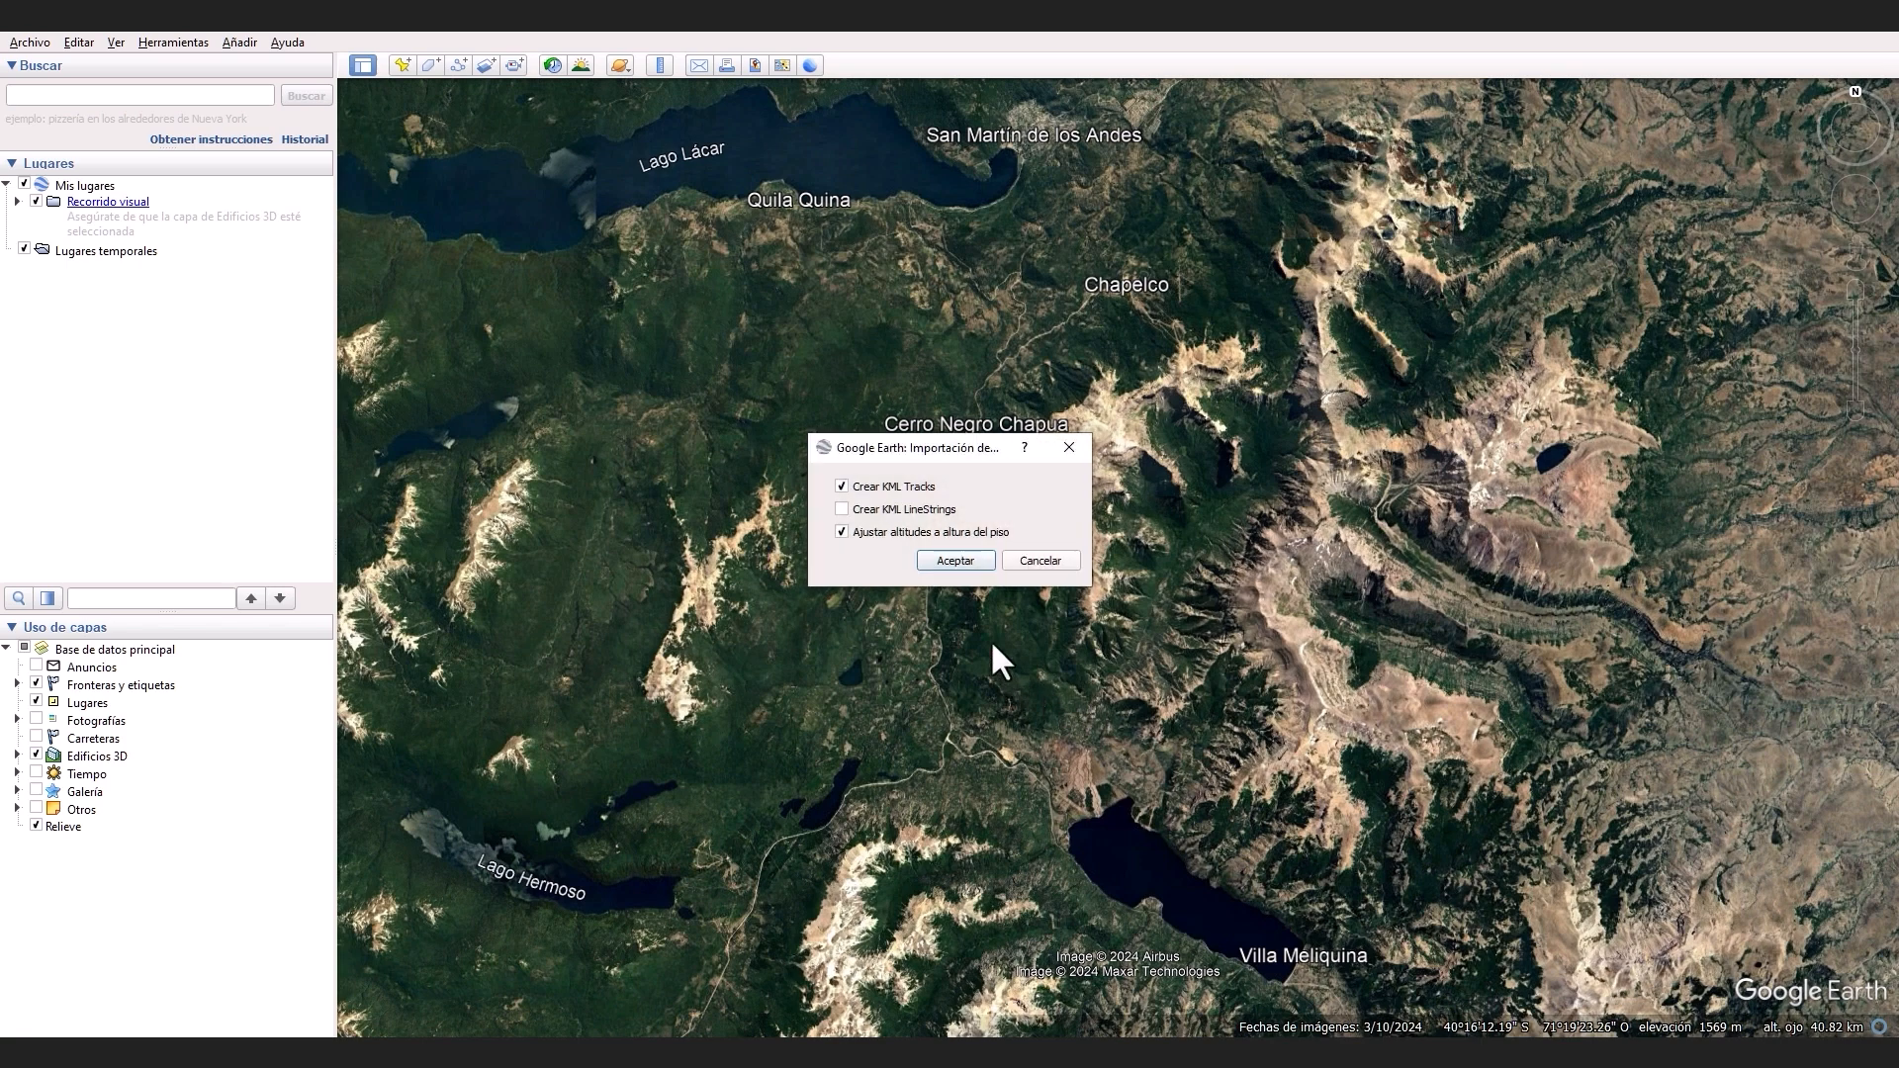
{"action": "left_click", "coordinate": [955, 561]}
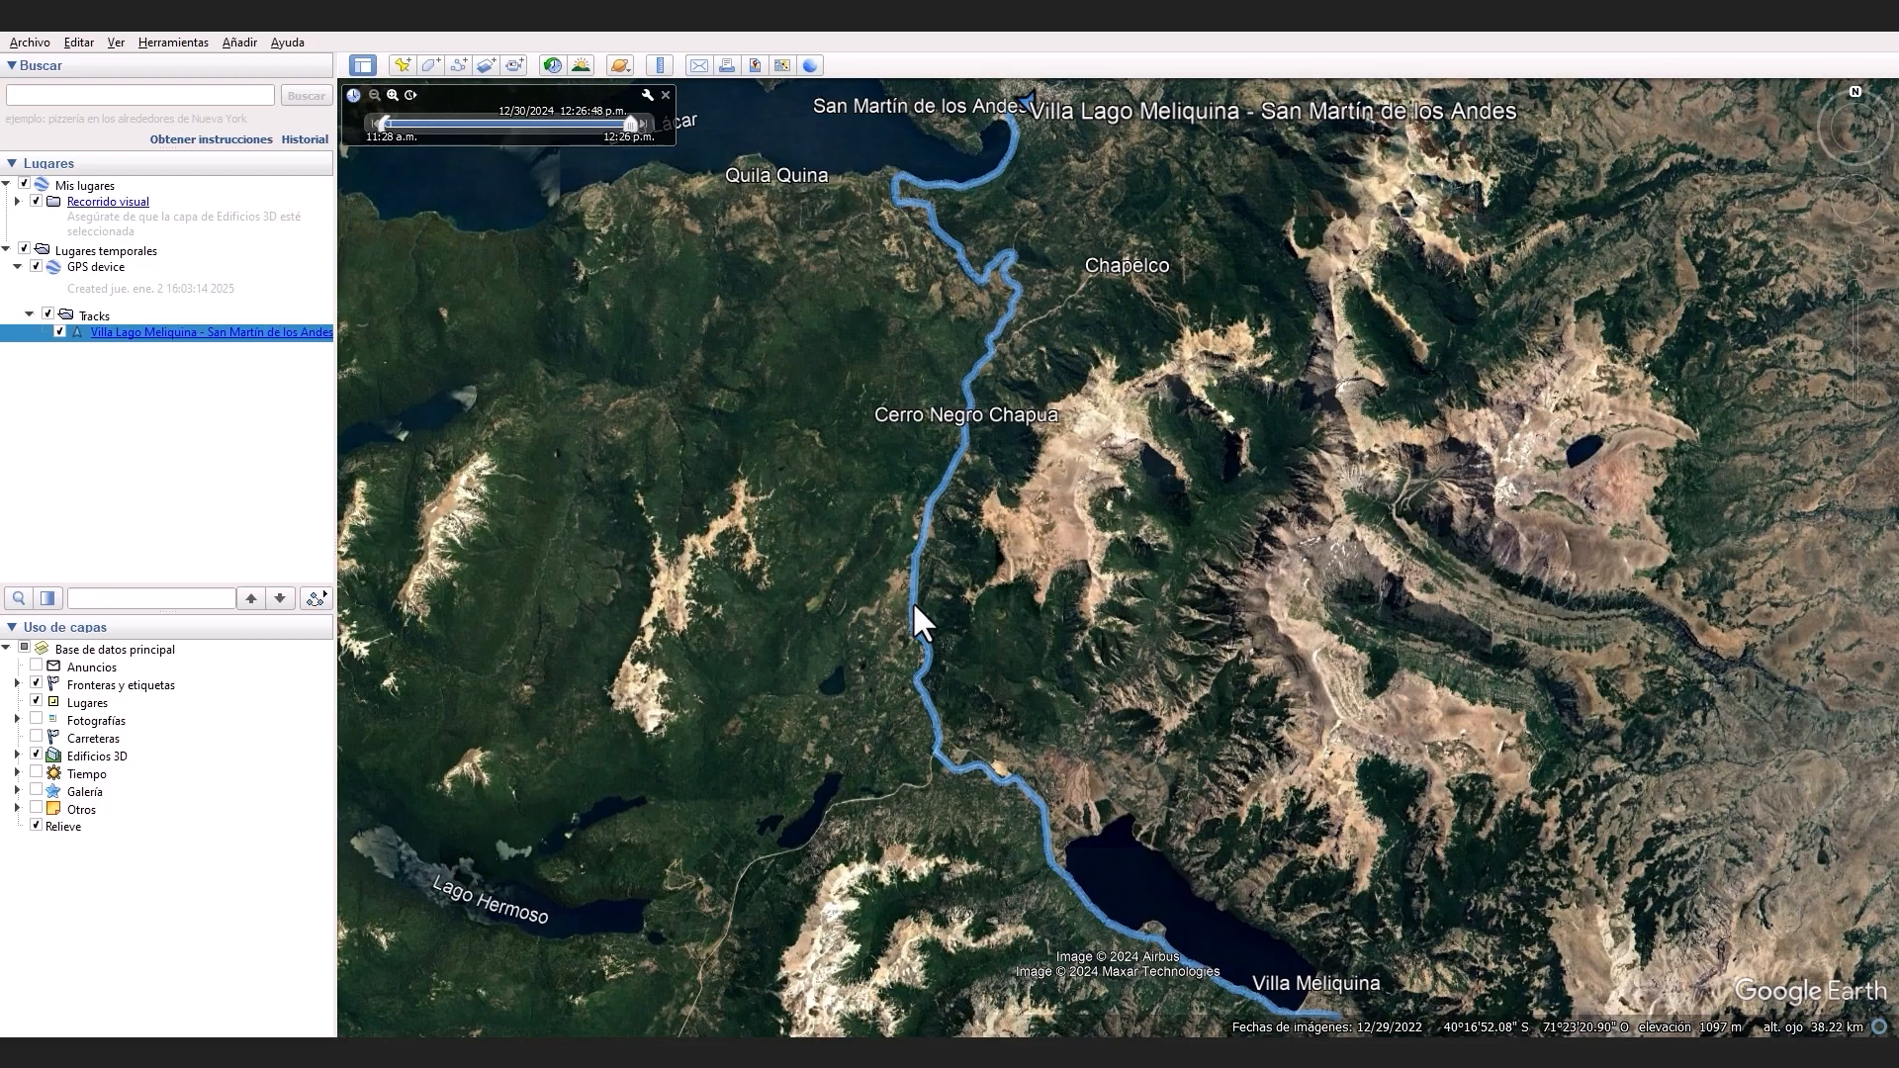
- Open the imported track's properties and rename it Trayecto1
{"action": "right_click", "coordinate": [914, 605]}
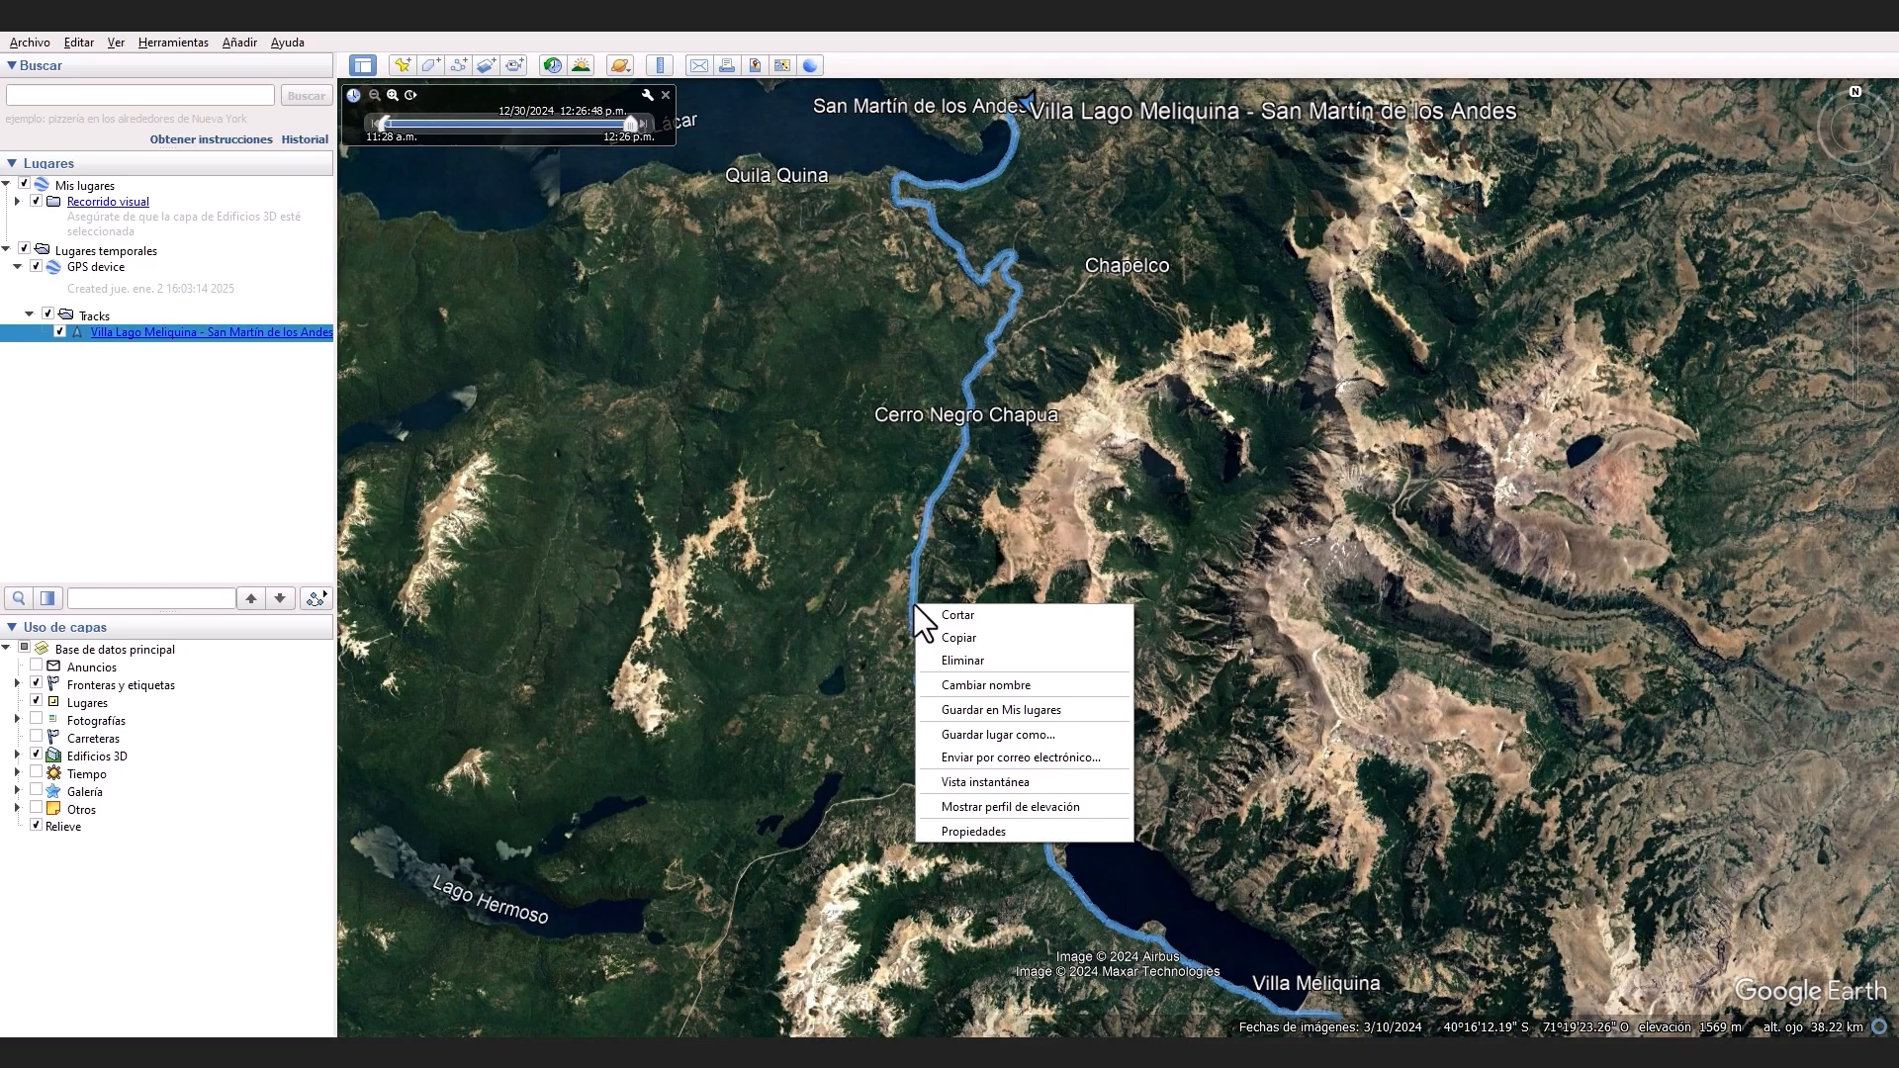
{"action": "left_click", "coordinate": [973, 829]}
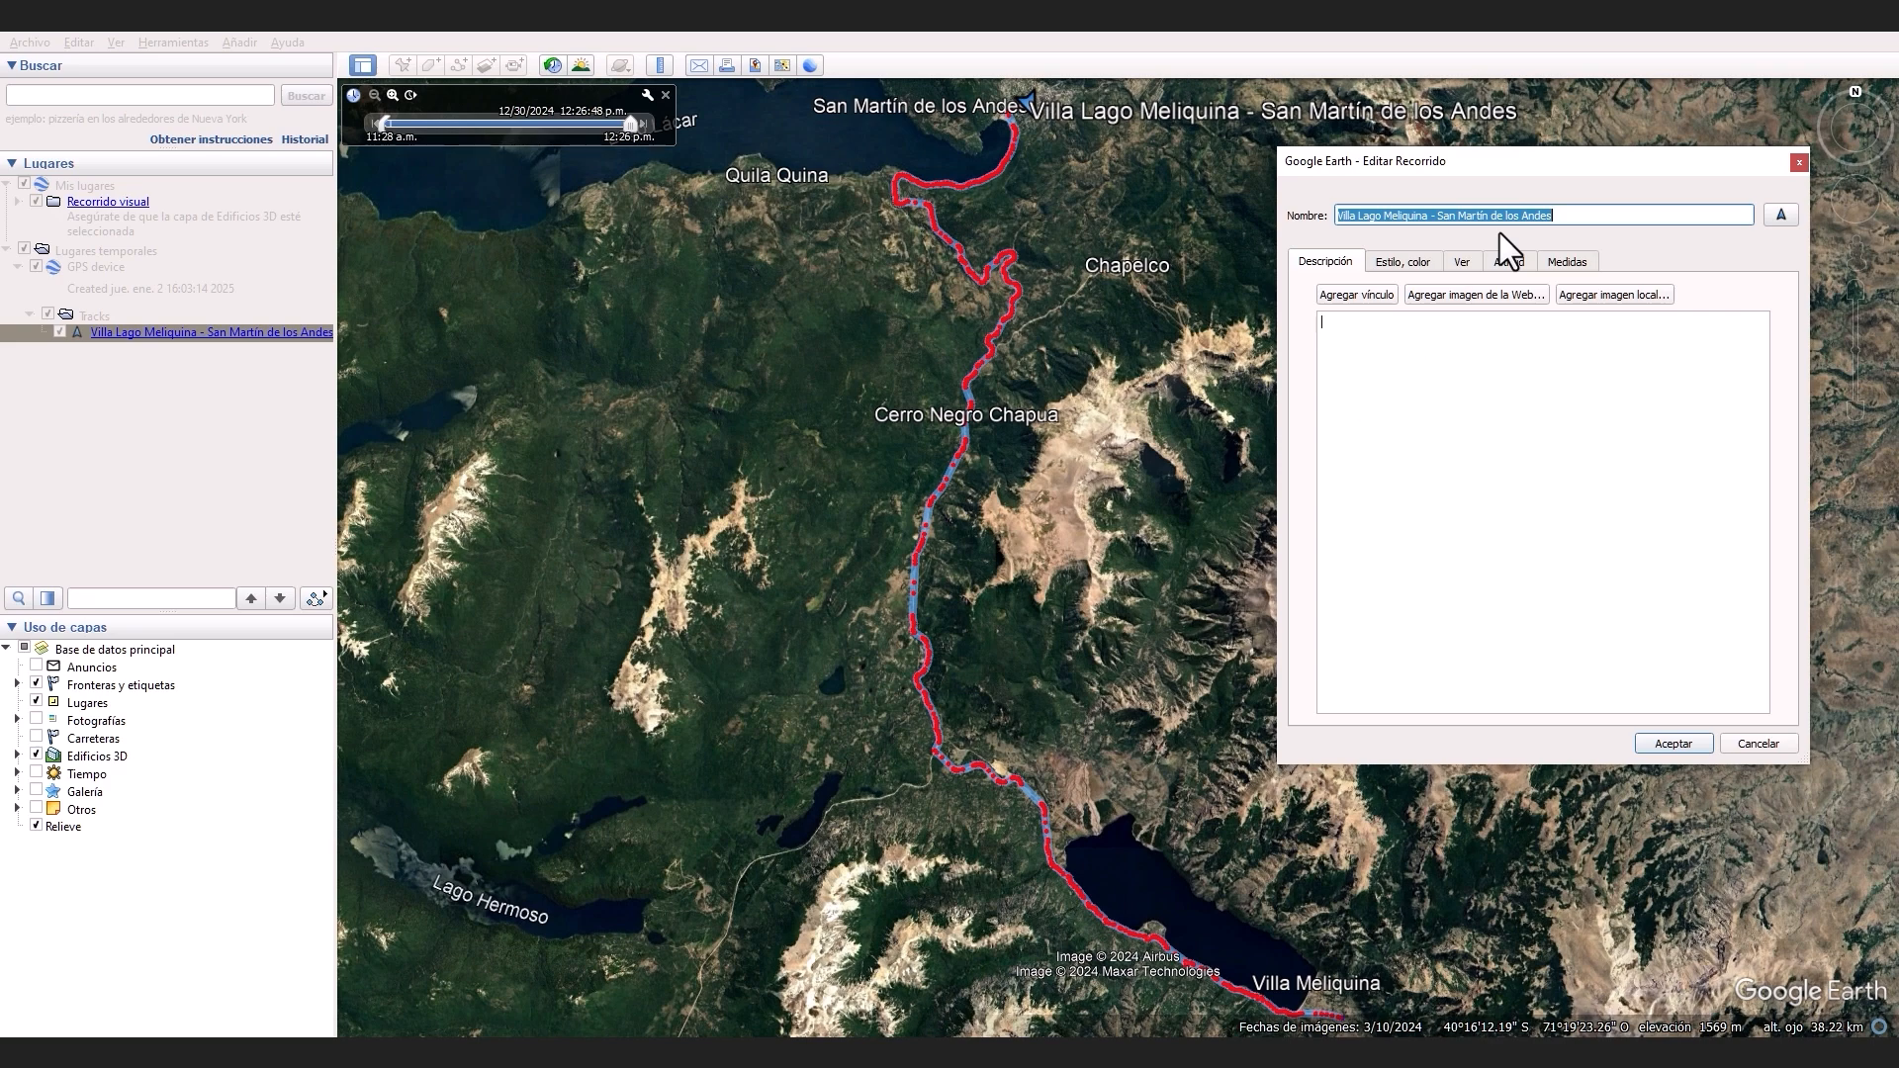
{"action": "type", "text": "Tra"}
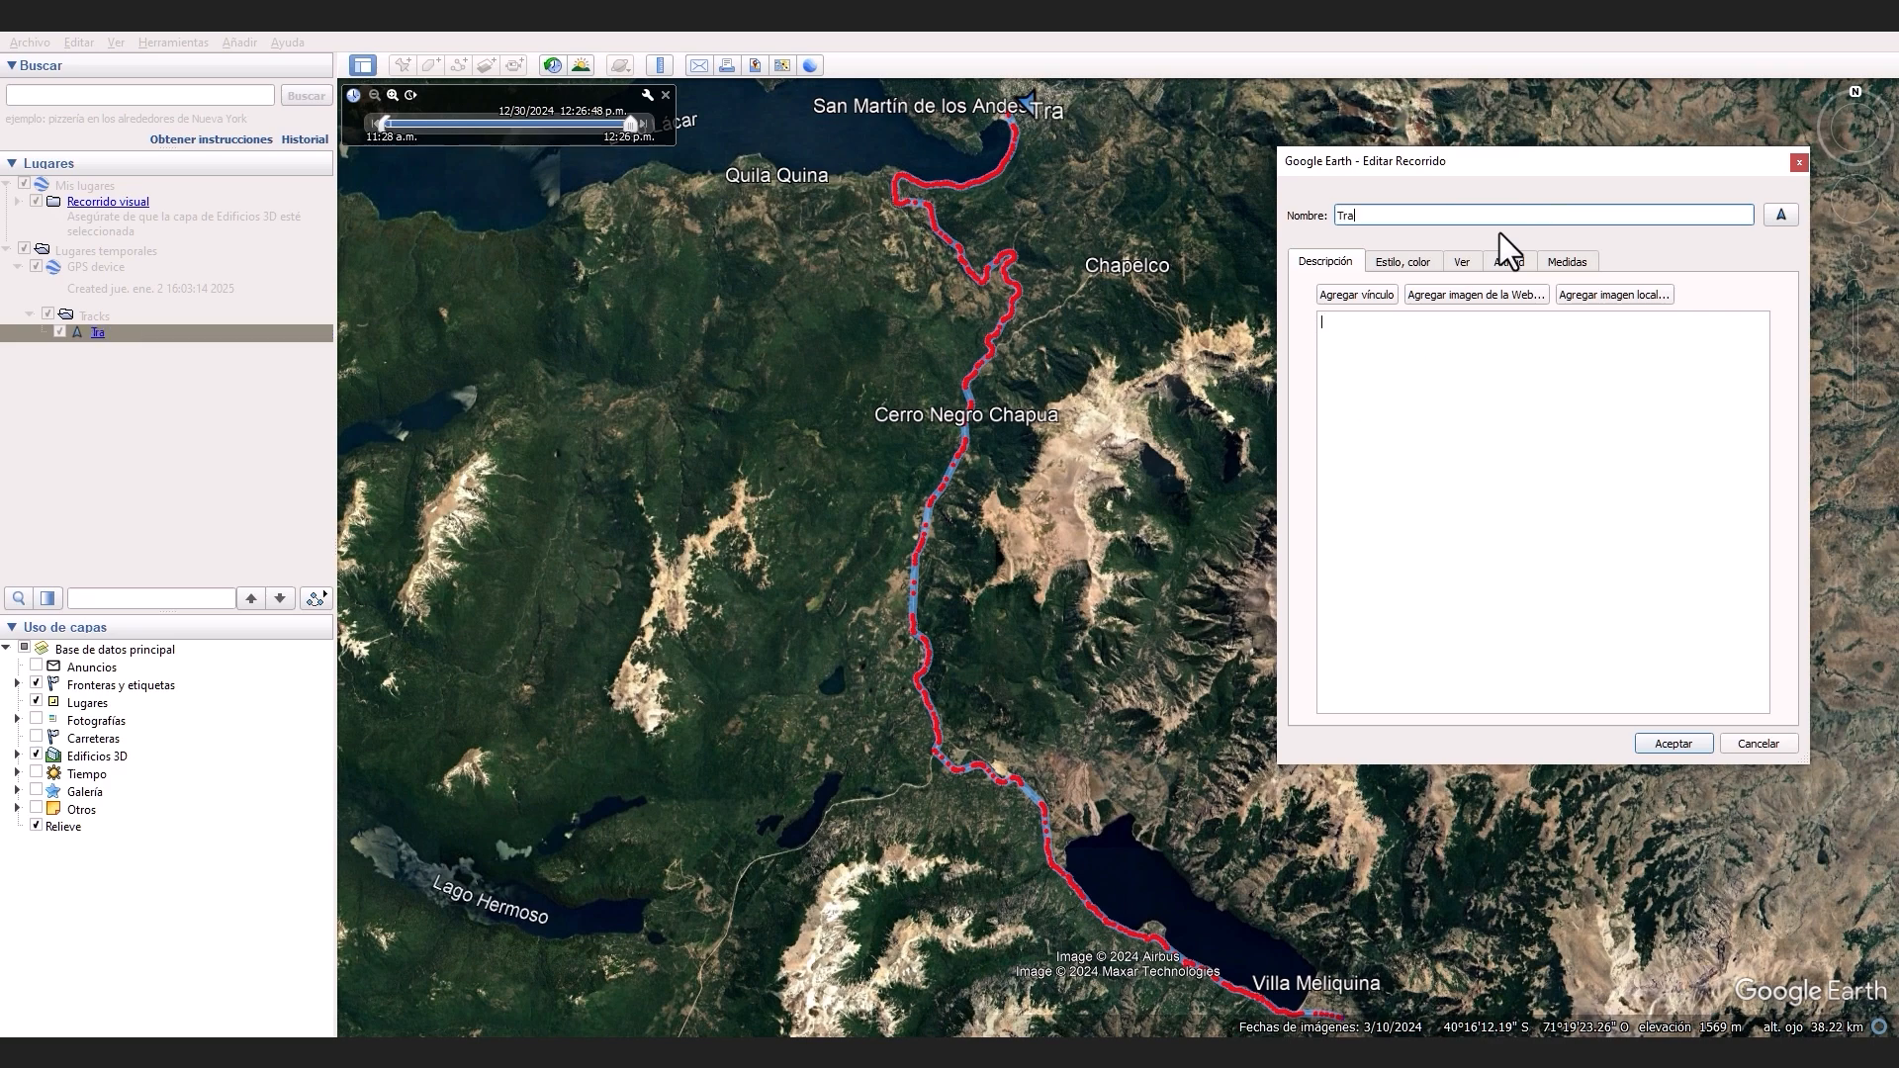
{"action": "type", "text": "yecto1"}
- Style the track line in yellow-green with a width of 20 and an opacity of 100%
{"action": "left_click", "coordinate": [1388, 265]}
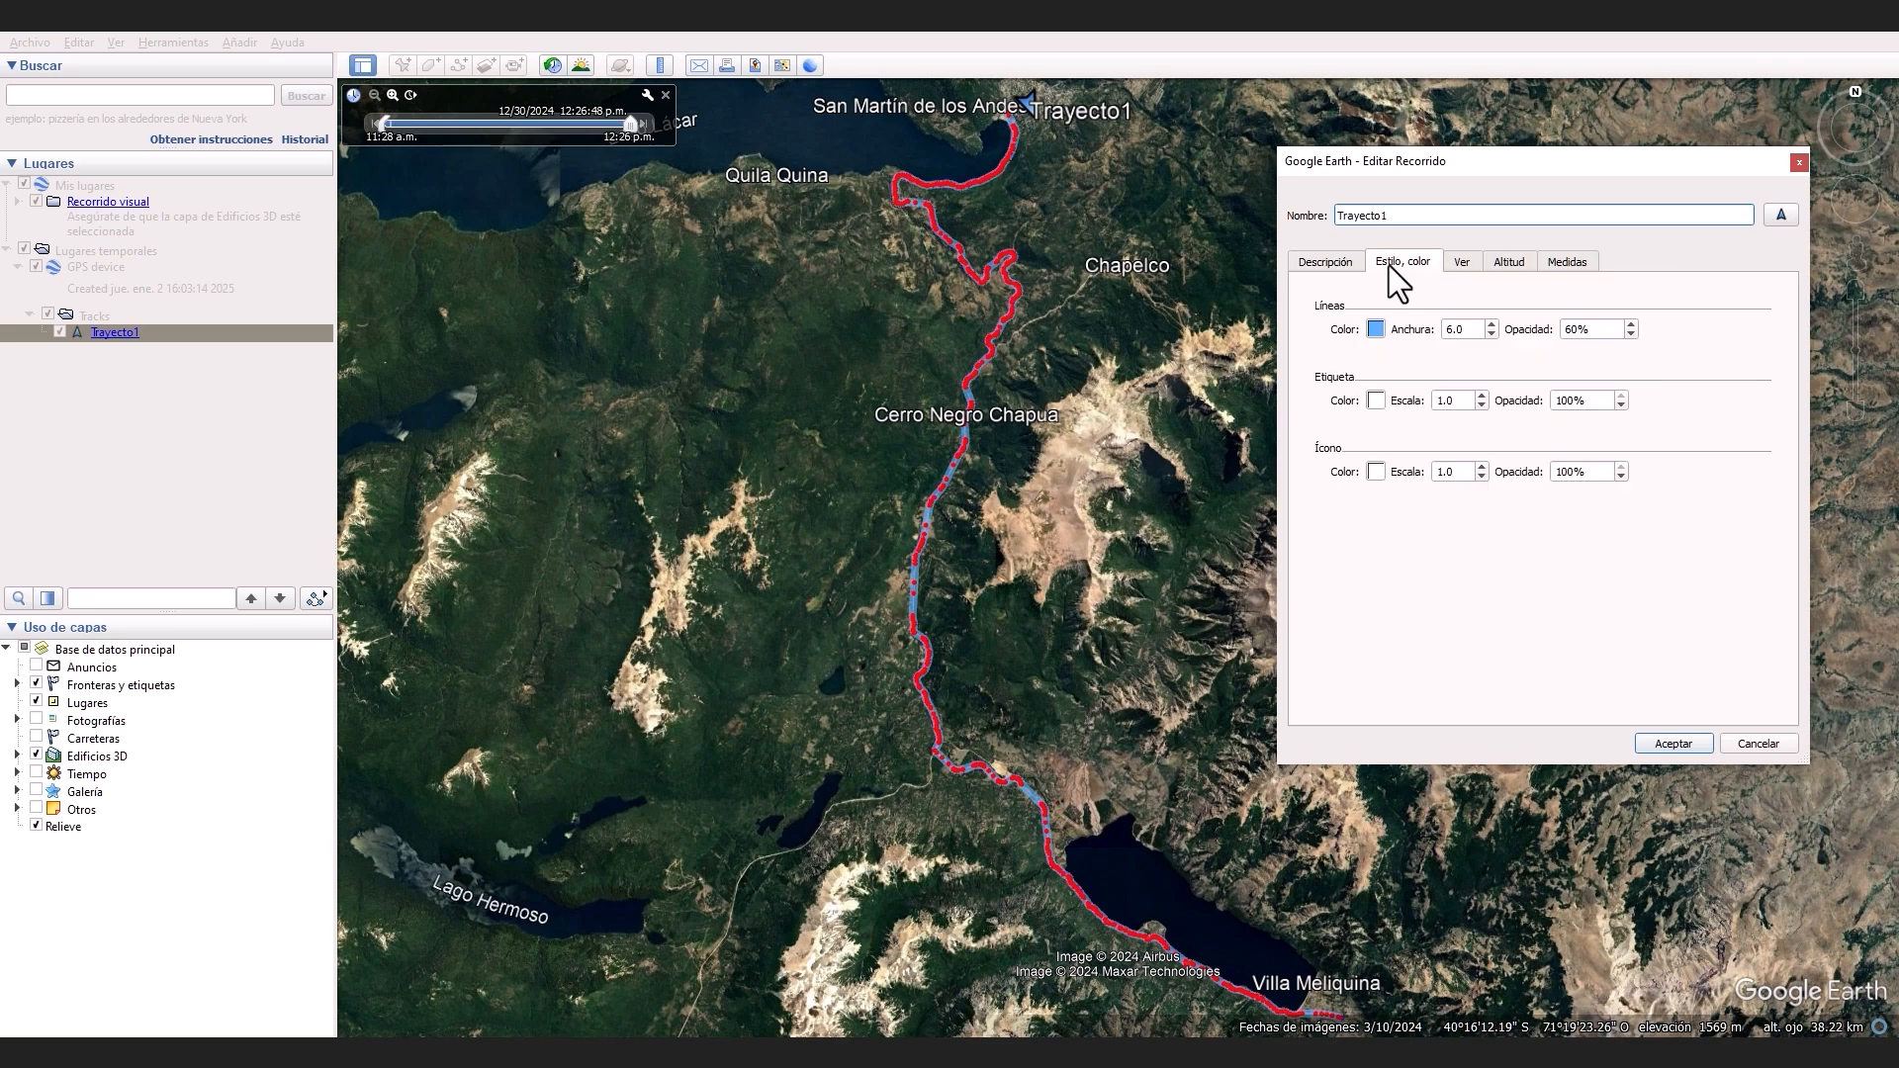
{"action": "left_click", "coordinate": [1375, 329]}
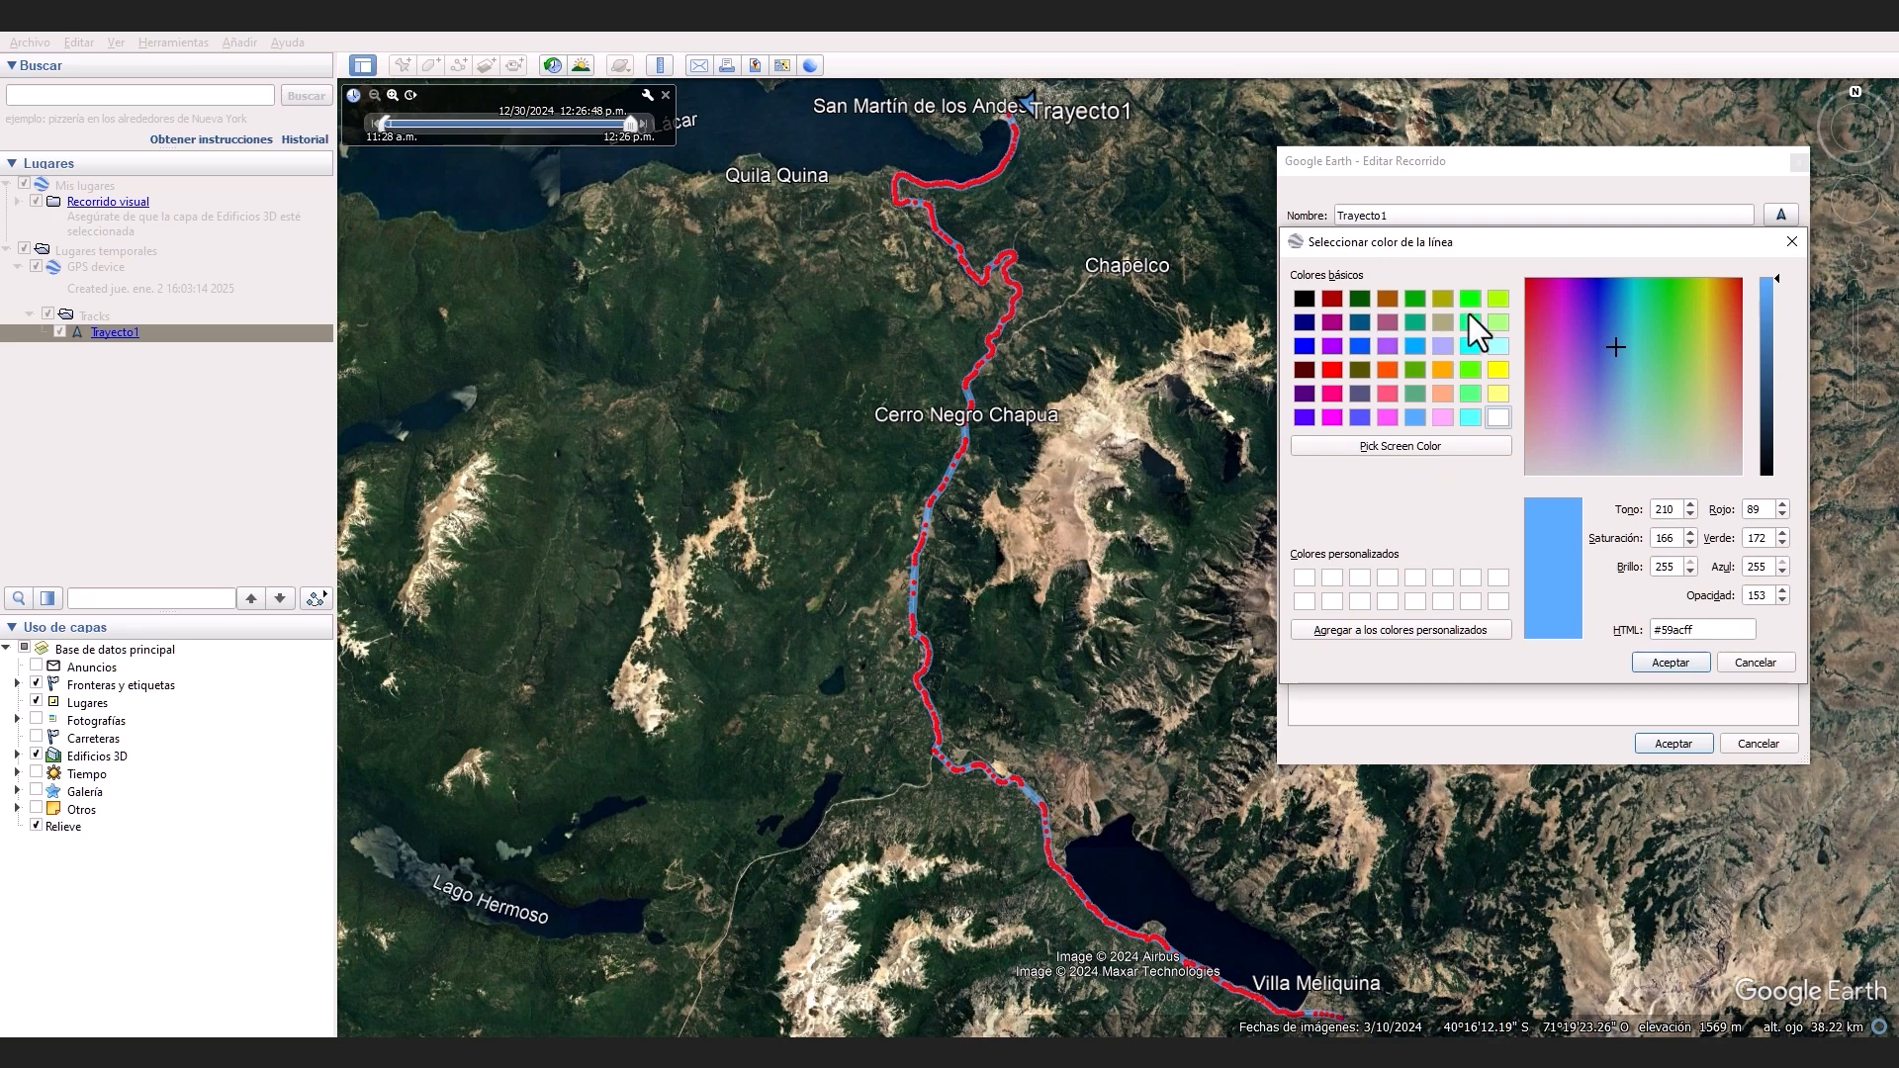
{"action": "left_click", "coordinate": [1497, 299]}
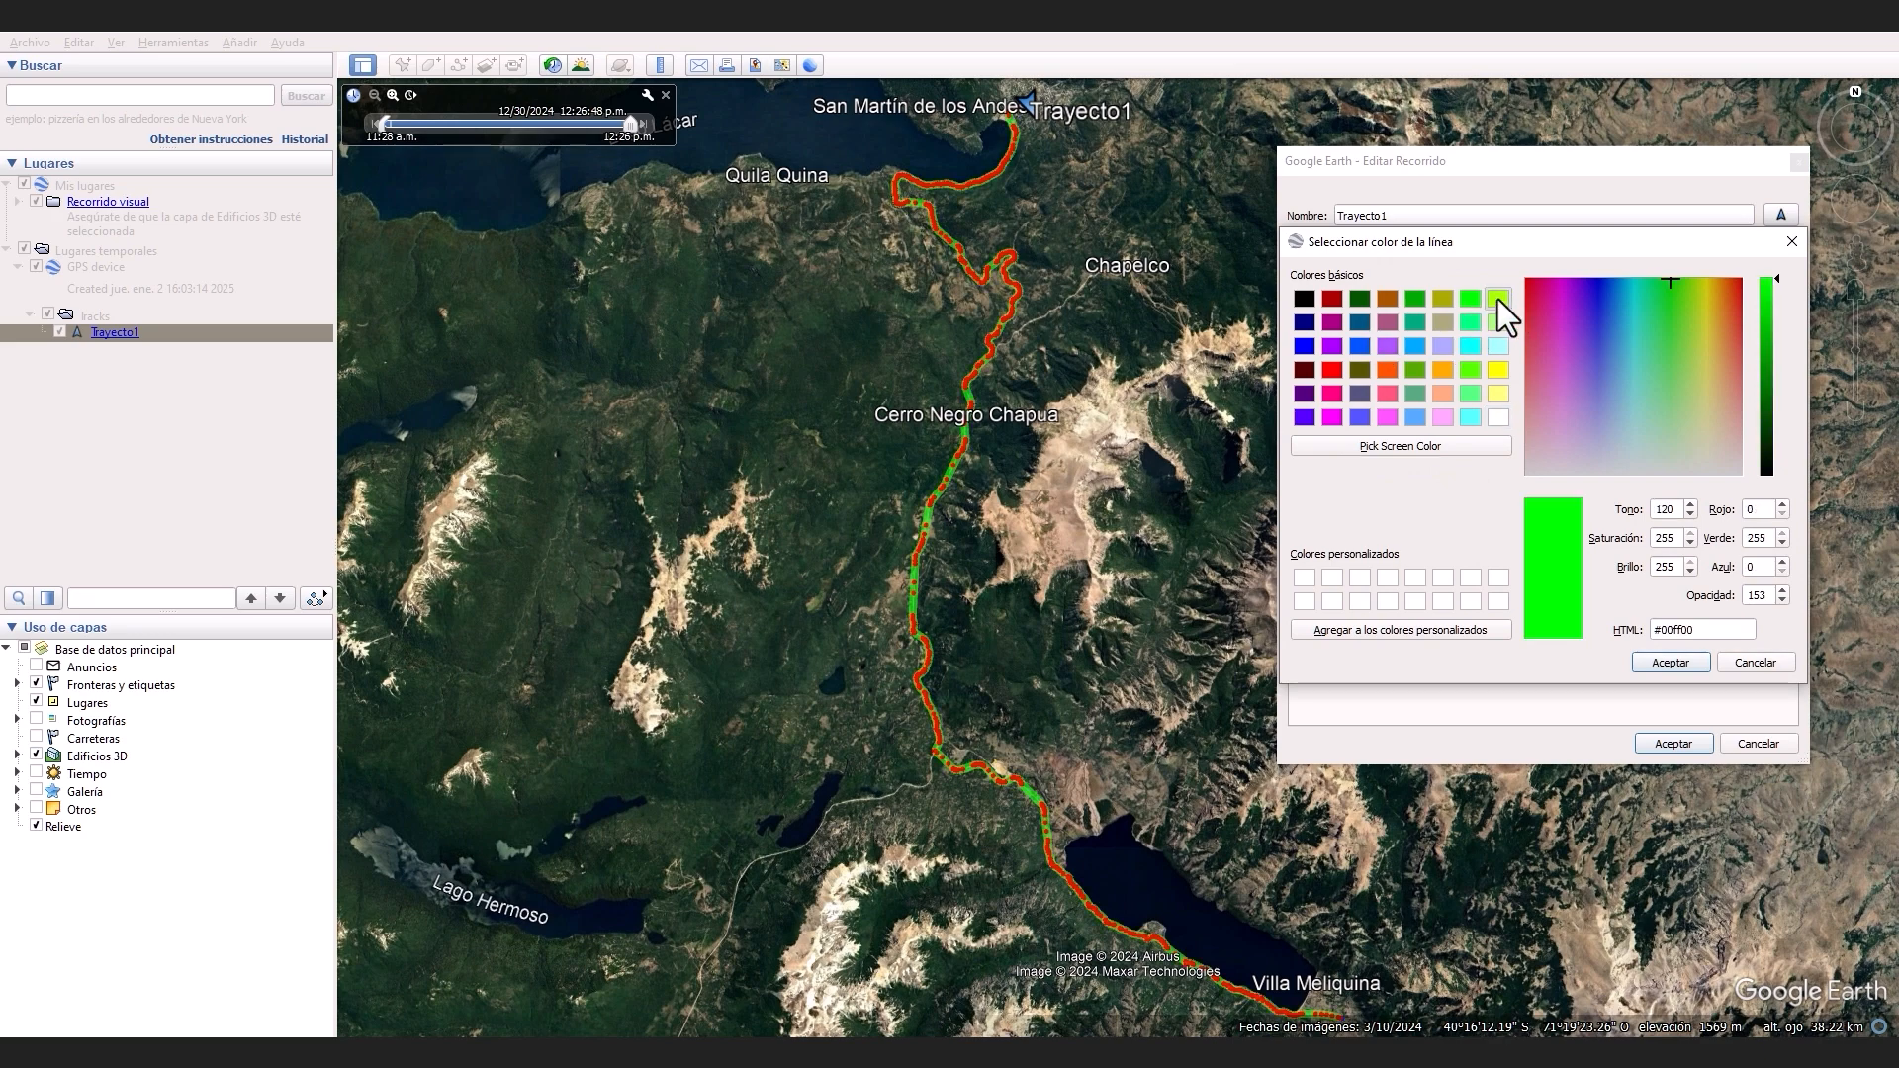
{"action": "left_click", "coordinate": [1679, 657]}
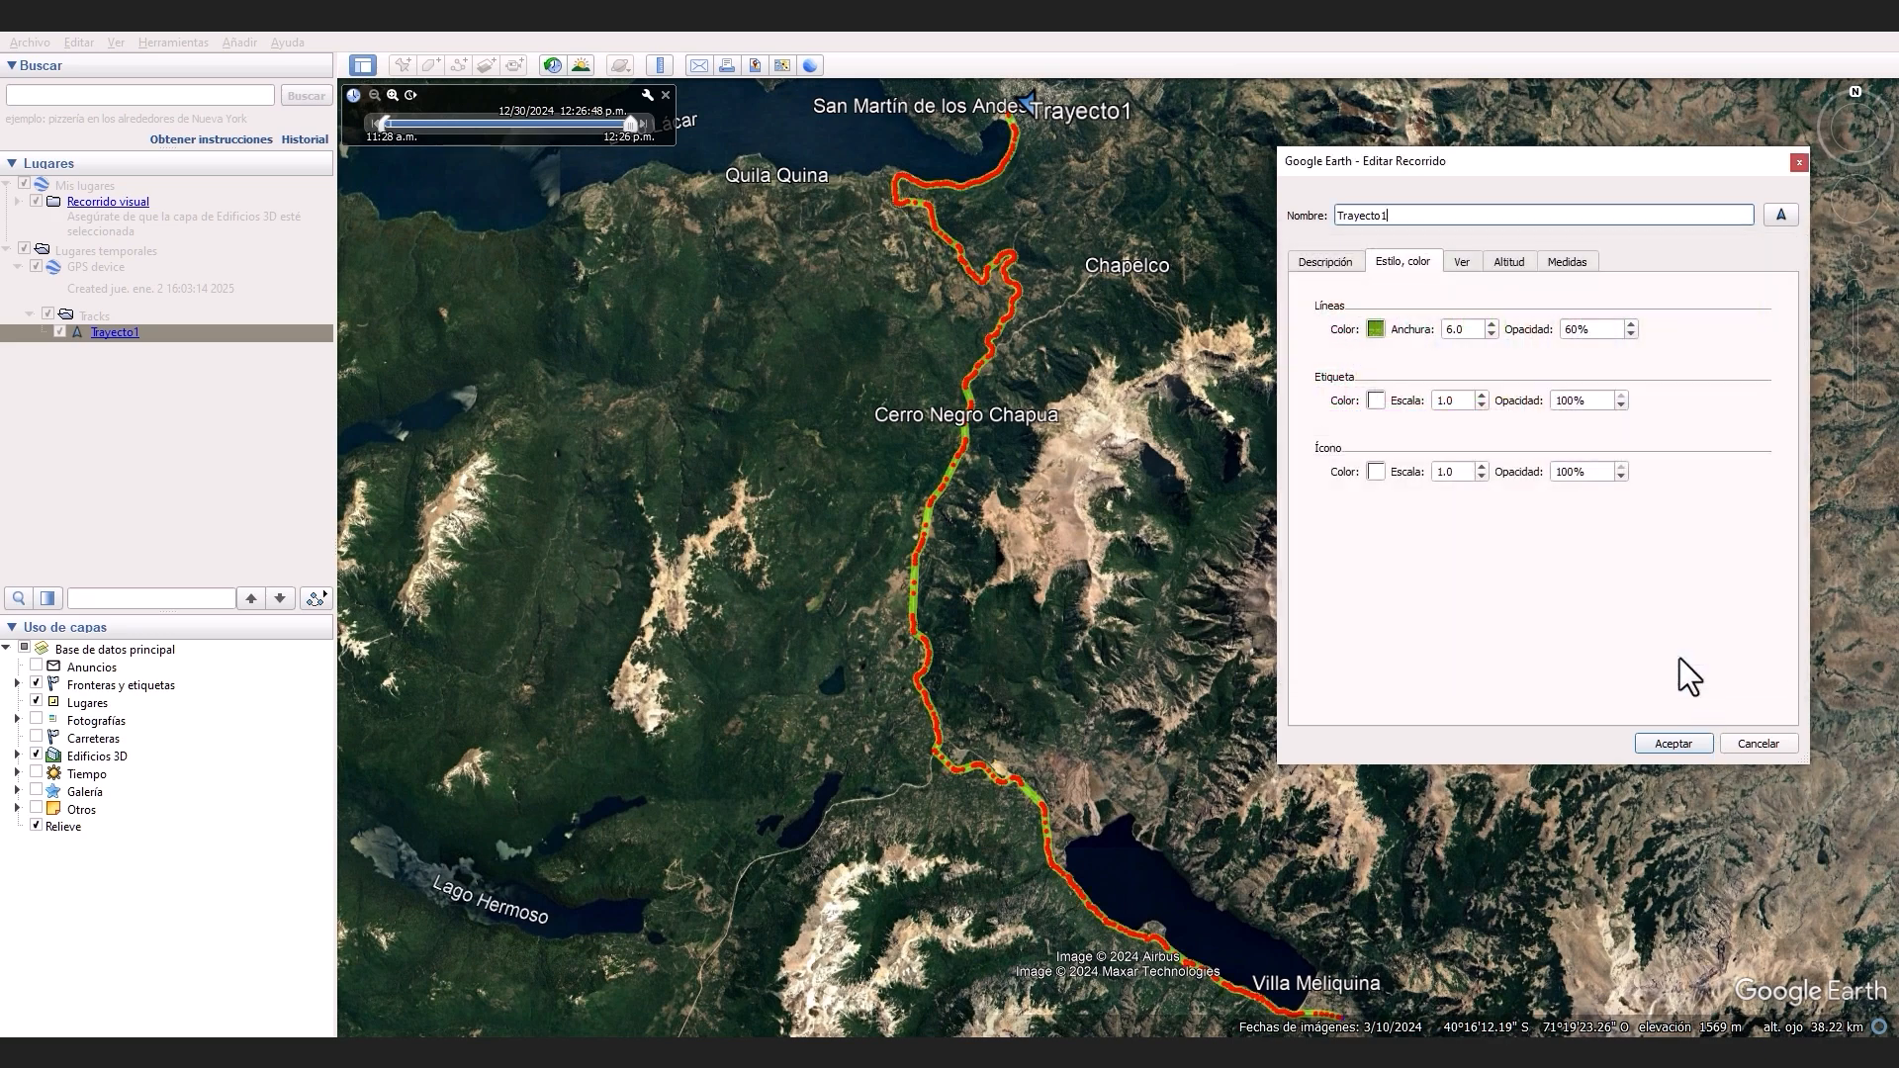
{"action": "double_click", "coordinate": [1465, 334]}
{"action": "type", "text": "20"}
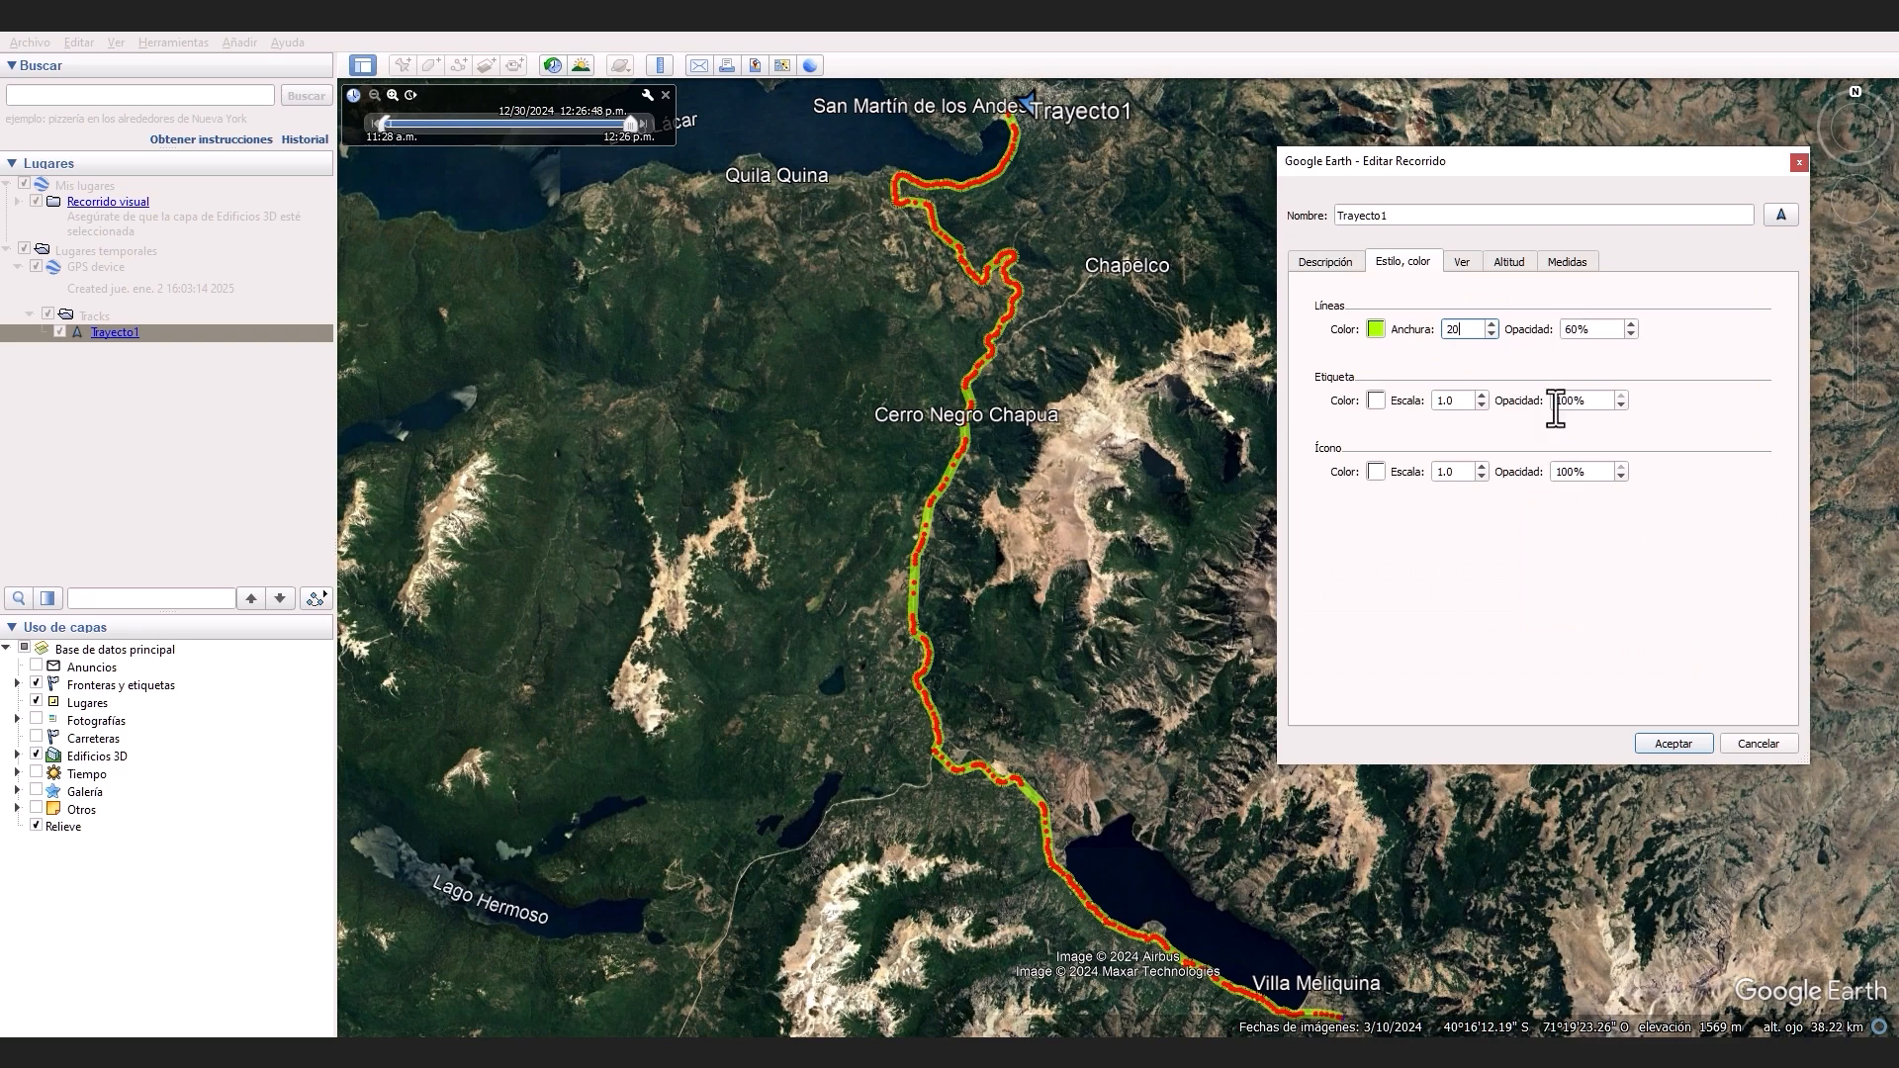
{"action": "double_click", "coordinate": [1592, 329]}
{"action": "type", "text": "100"}
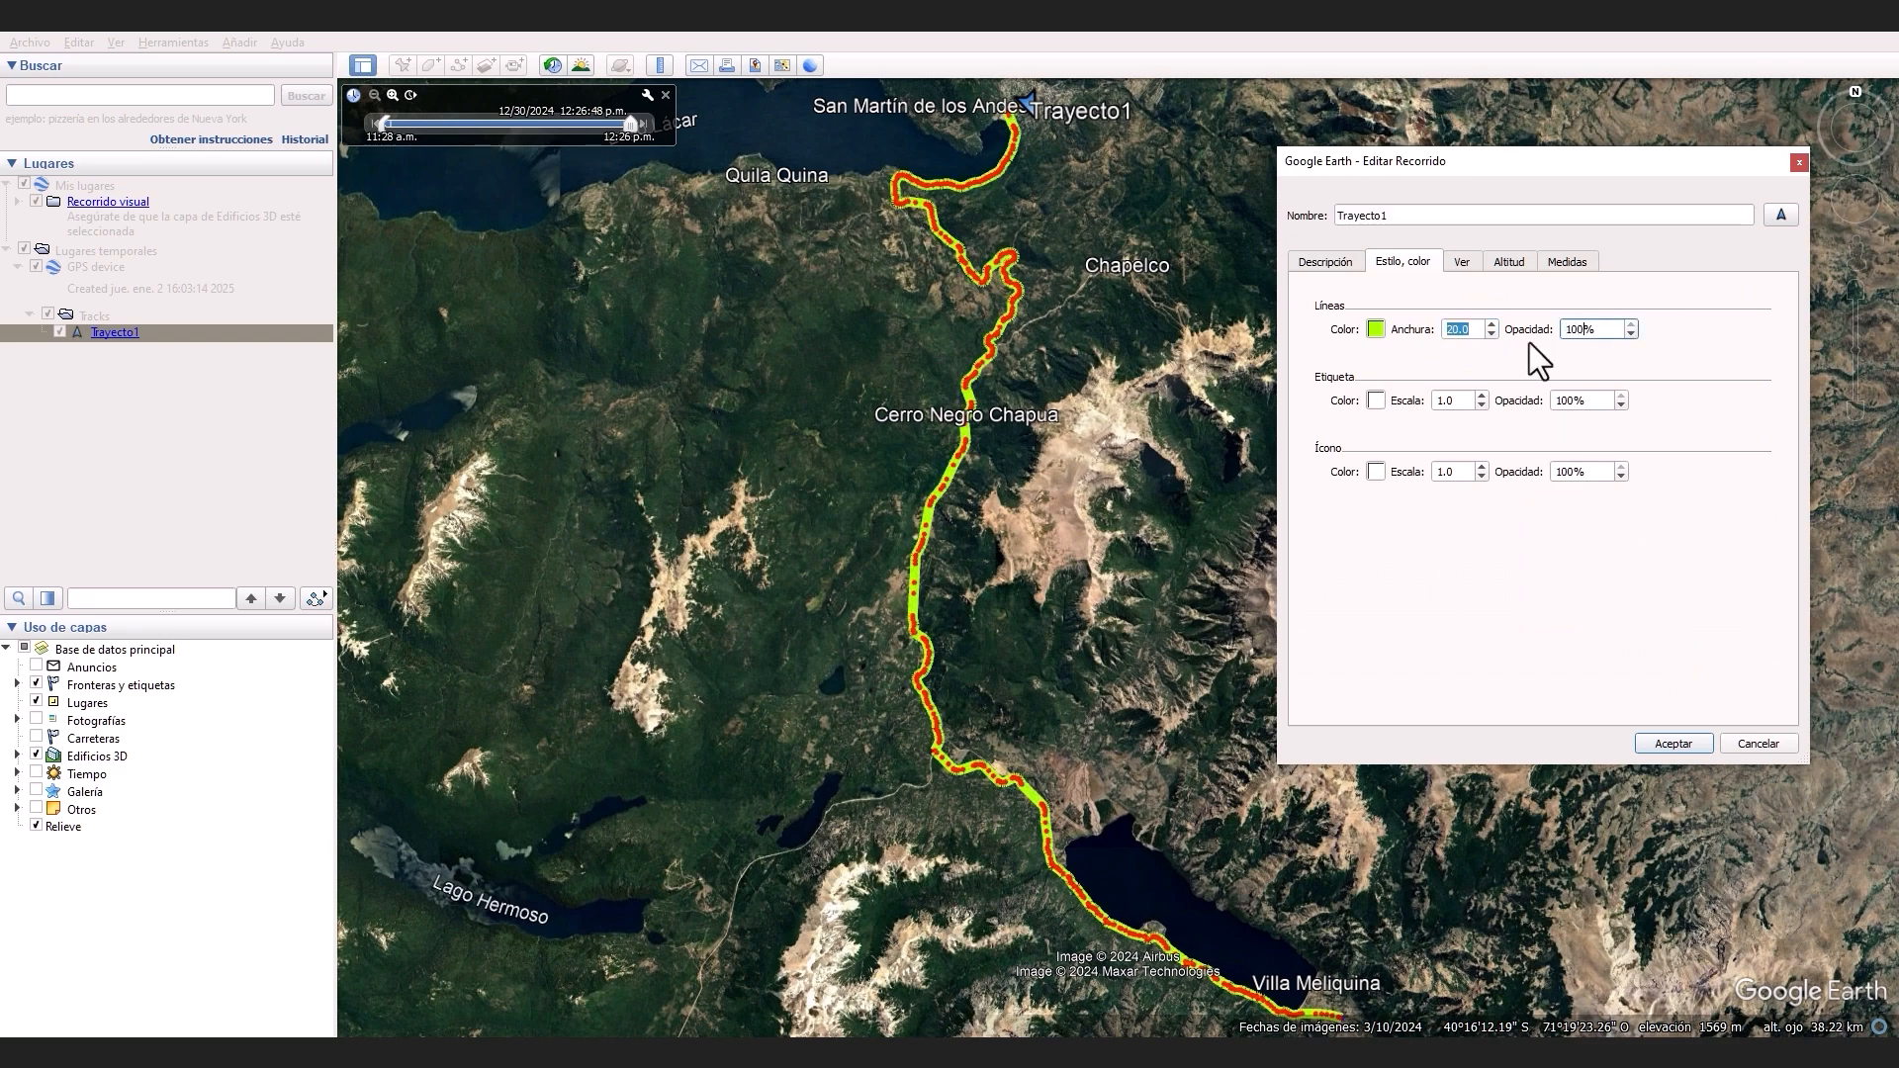
- Set the track's label opacity to 0% and icon scale to 2, keeping the arrow icon, and apply the properties
{"action": "double_click", "coordinate": [1583, 401]}
{"action": "type", "text": "0"}
{"action": "scroll", "coordinate": [1025, 183], "scroll_direction": "up", "scroll_amount": 3}
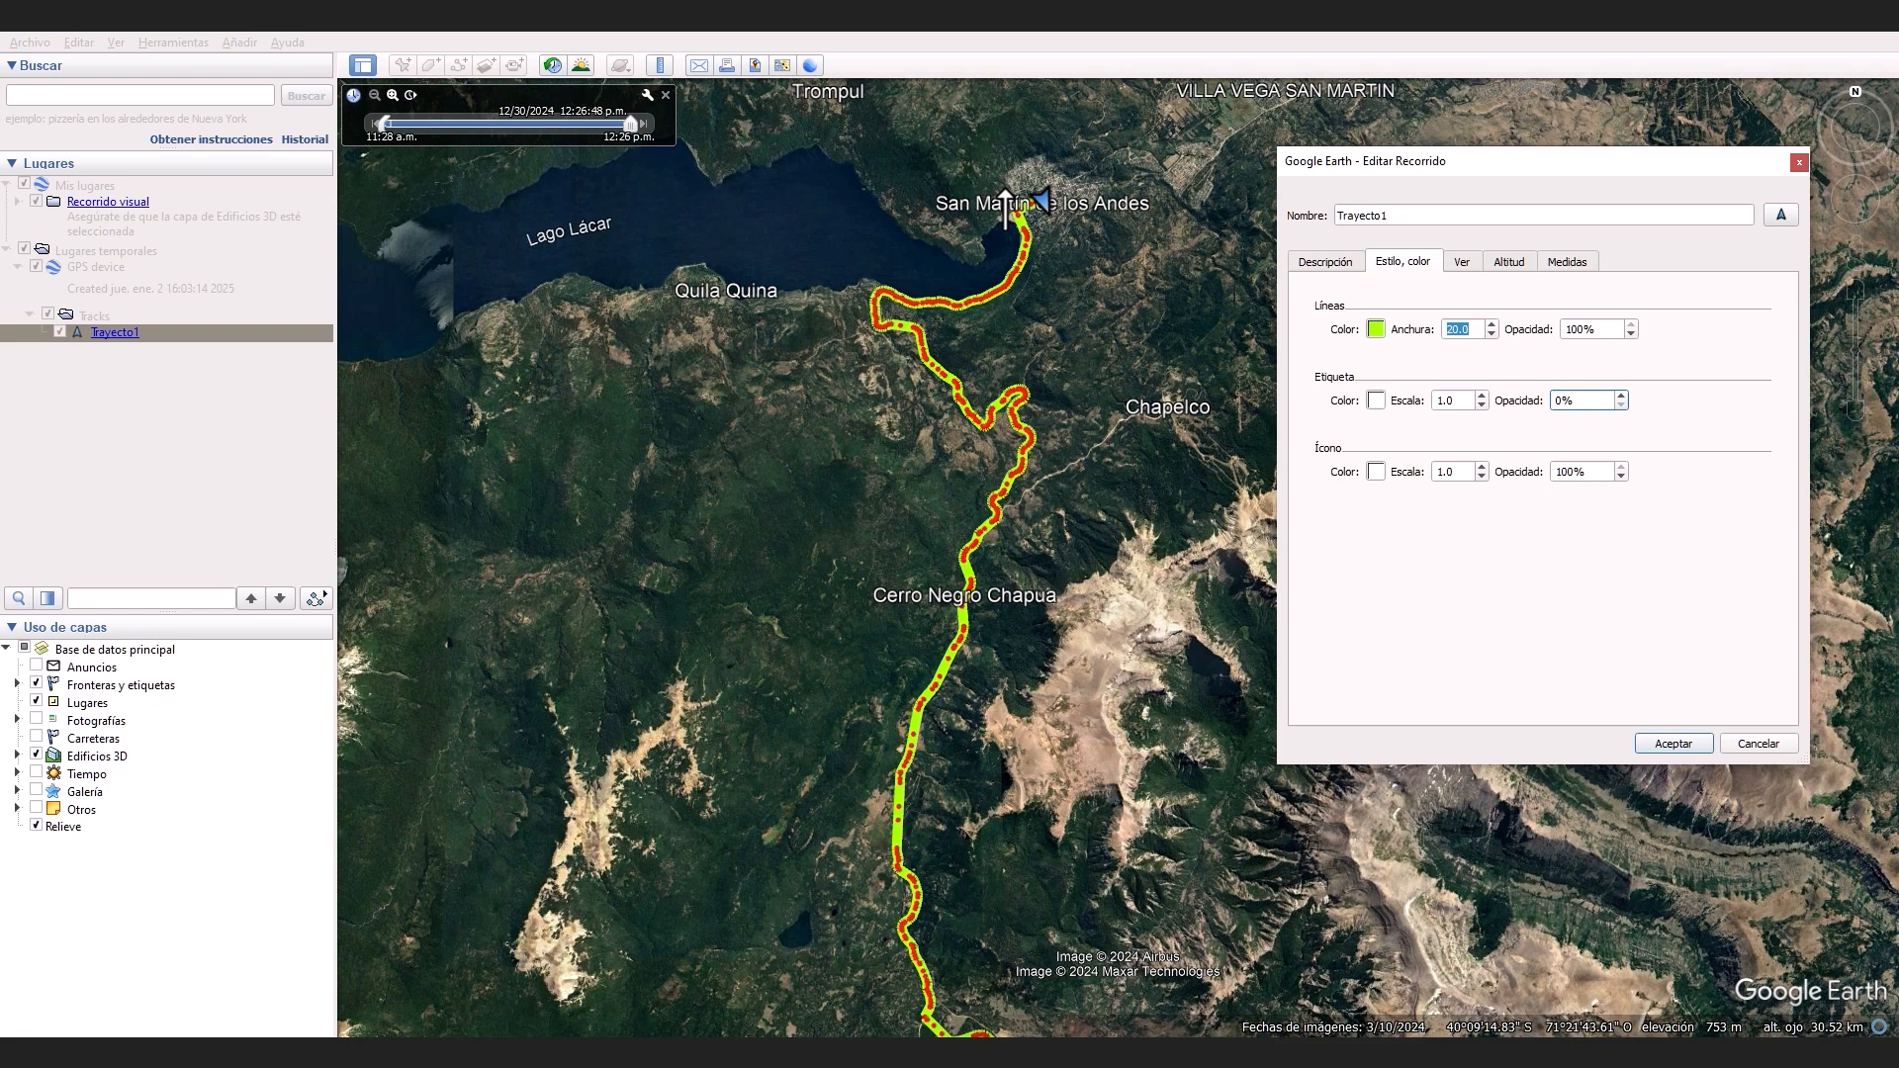
{"action": "left_click", "coordinate": [1480, 464]}
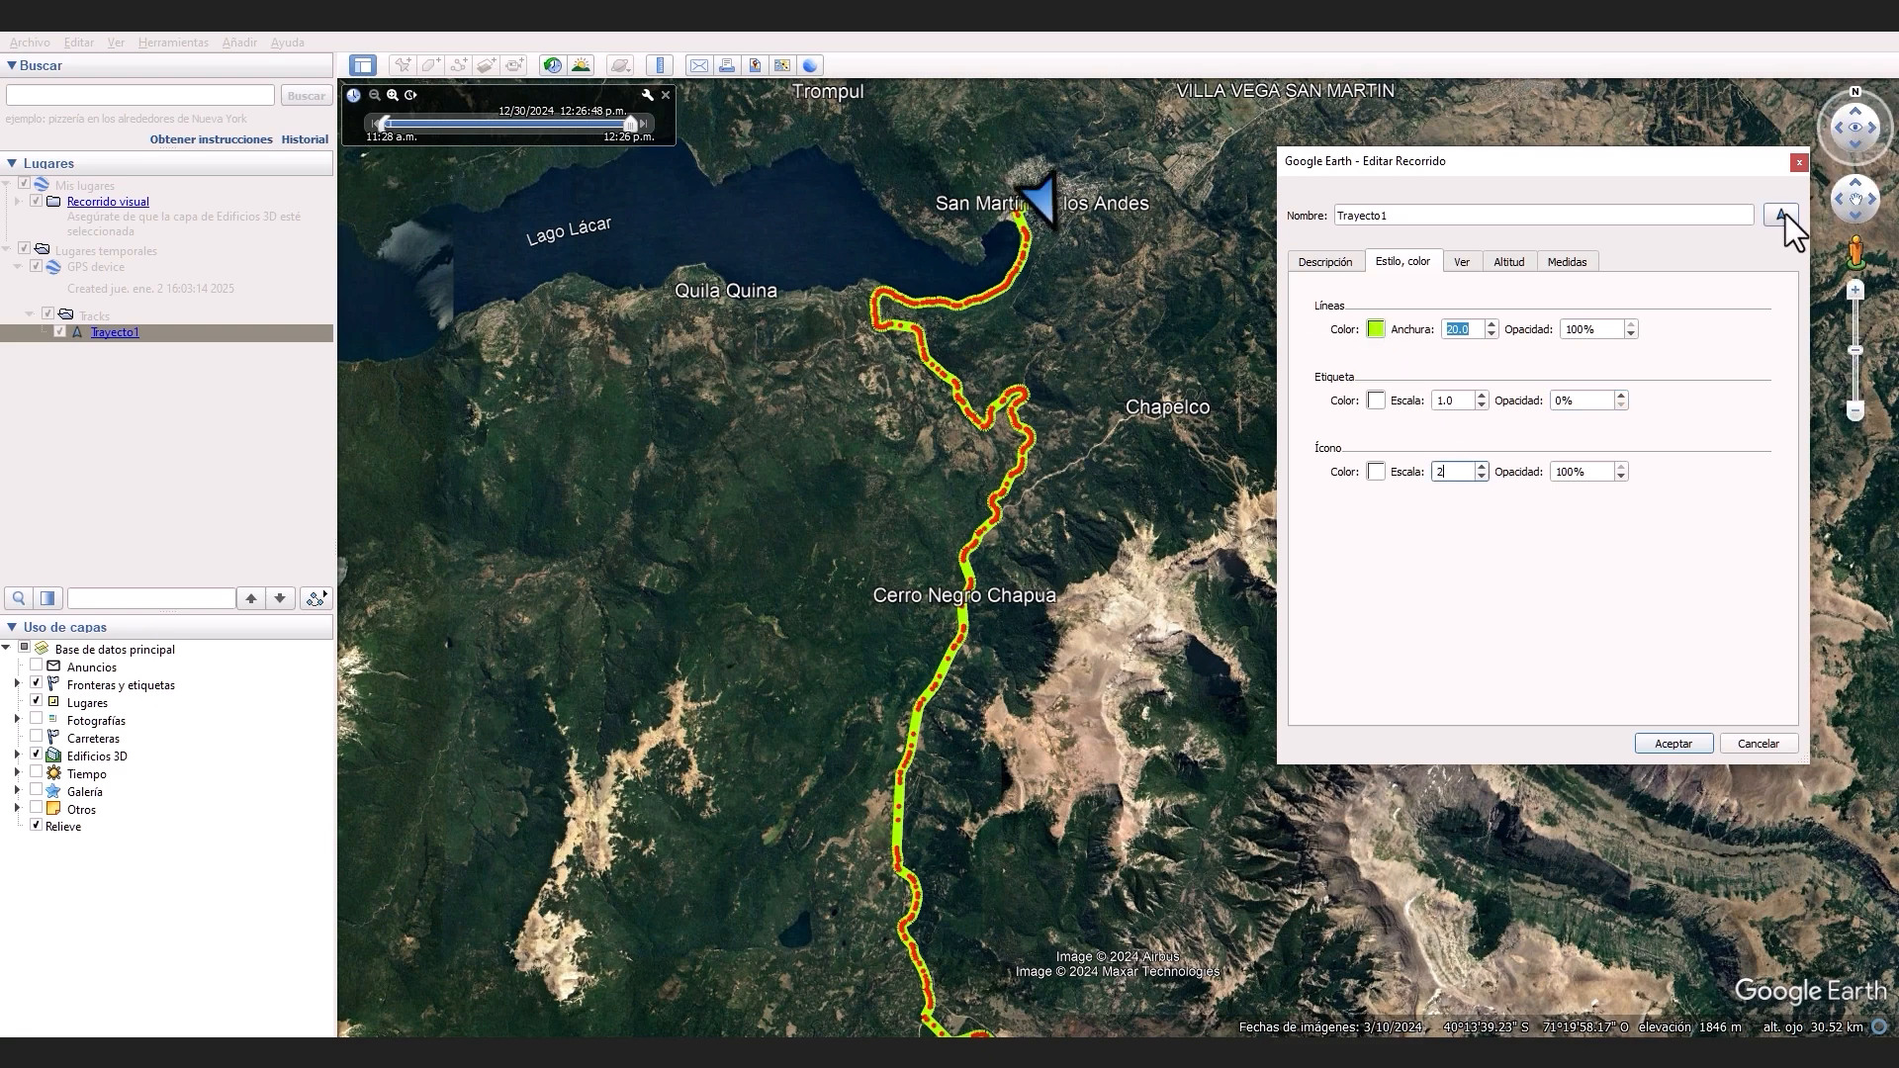
{"action": "left_click", "coordinate": [1780, 215]}
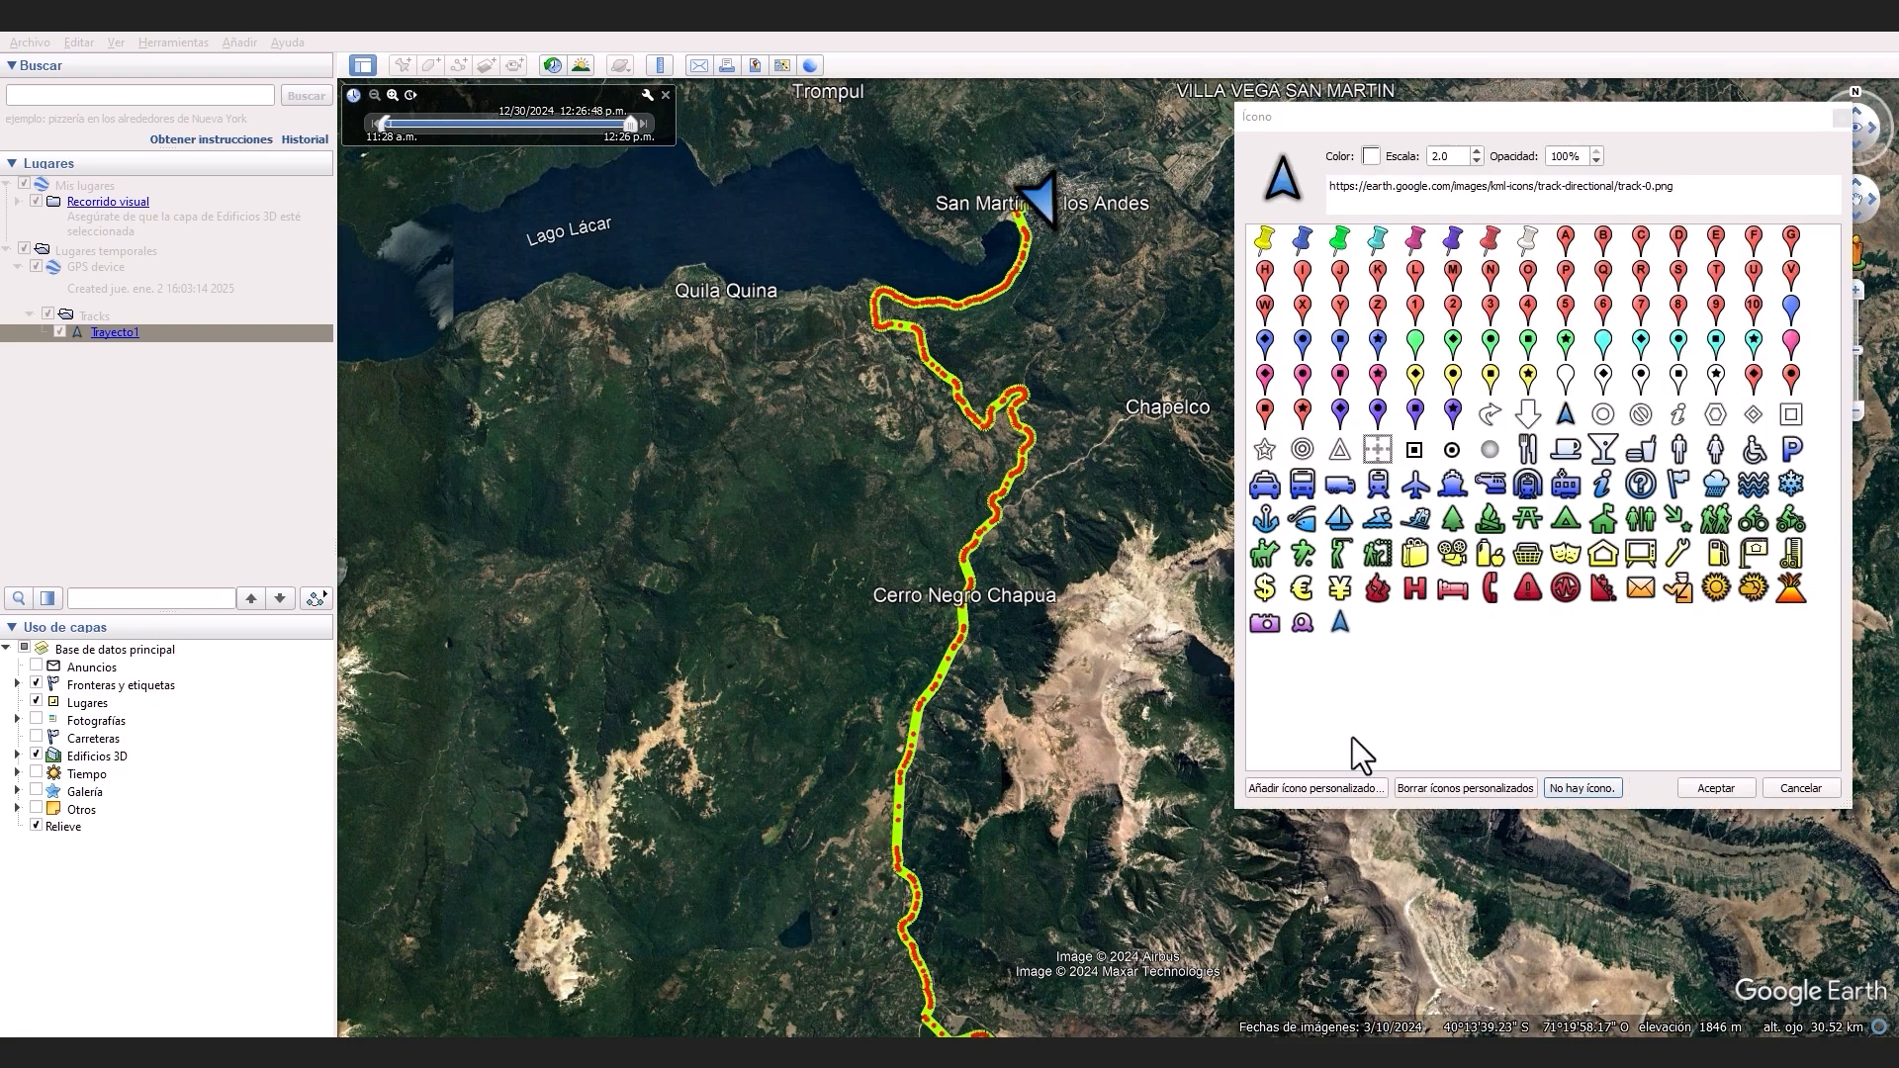
{"action": "left_click", "coordinate": [1716, 788]}
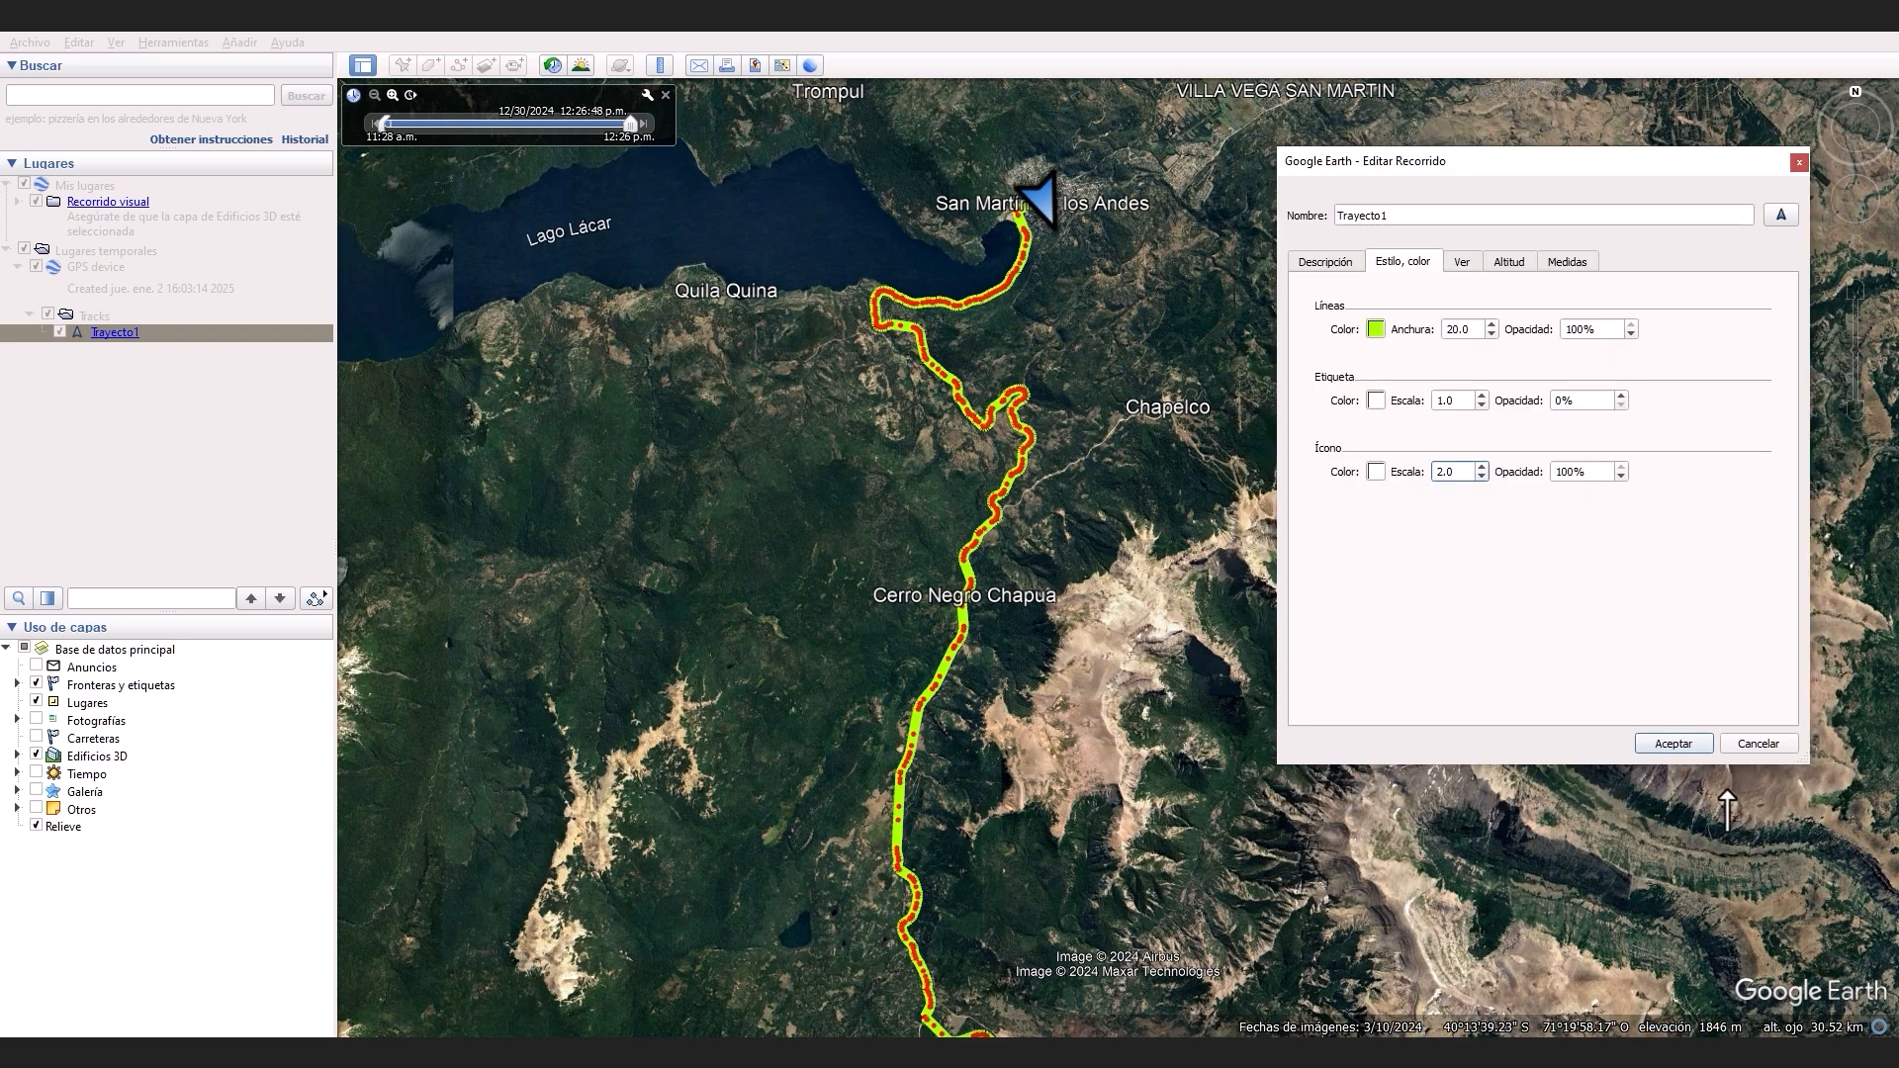
{"action": "left_click", "coordinate": [1673, 744]}
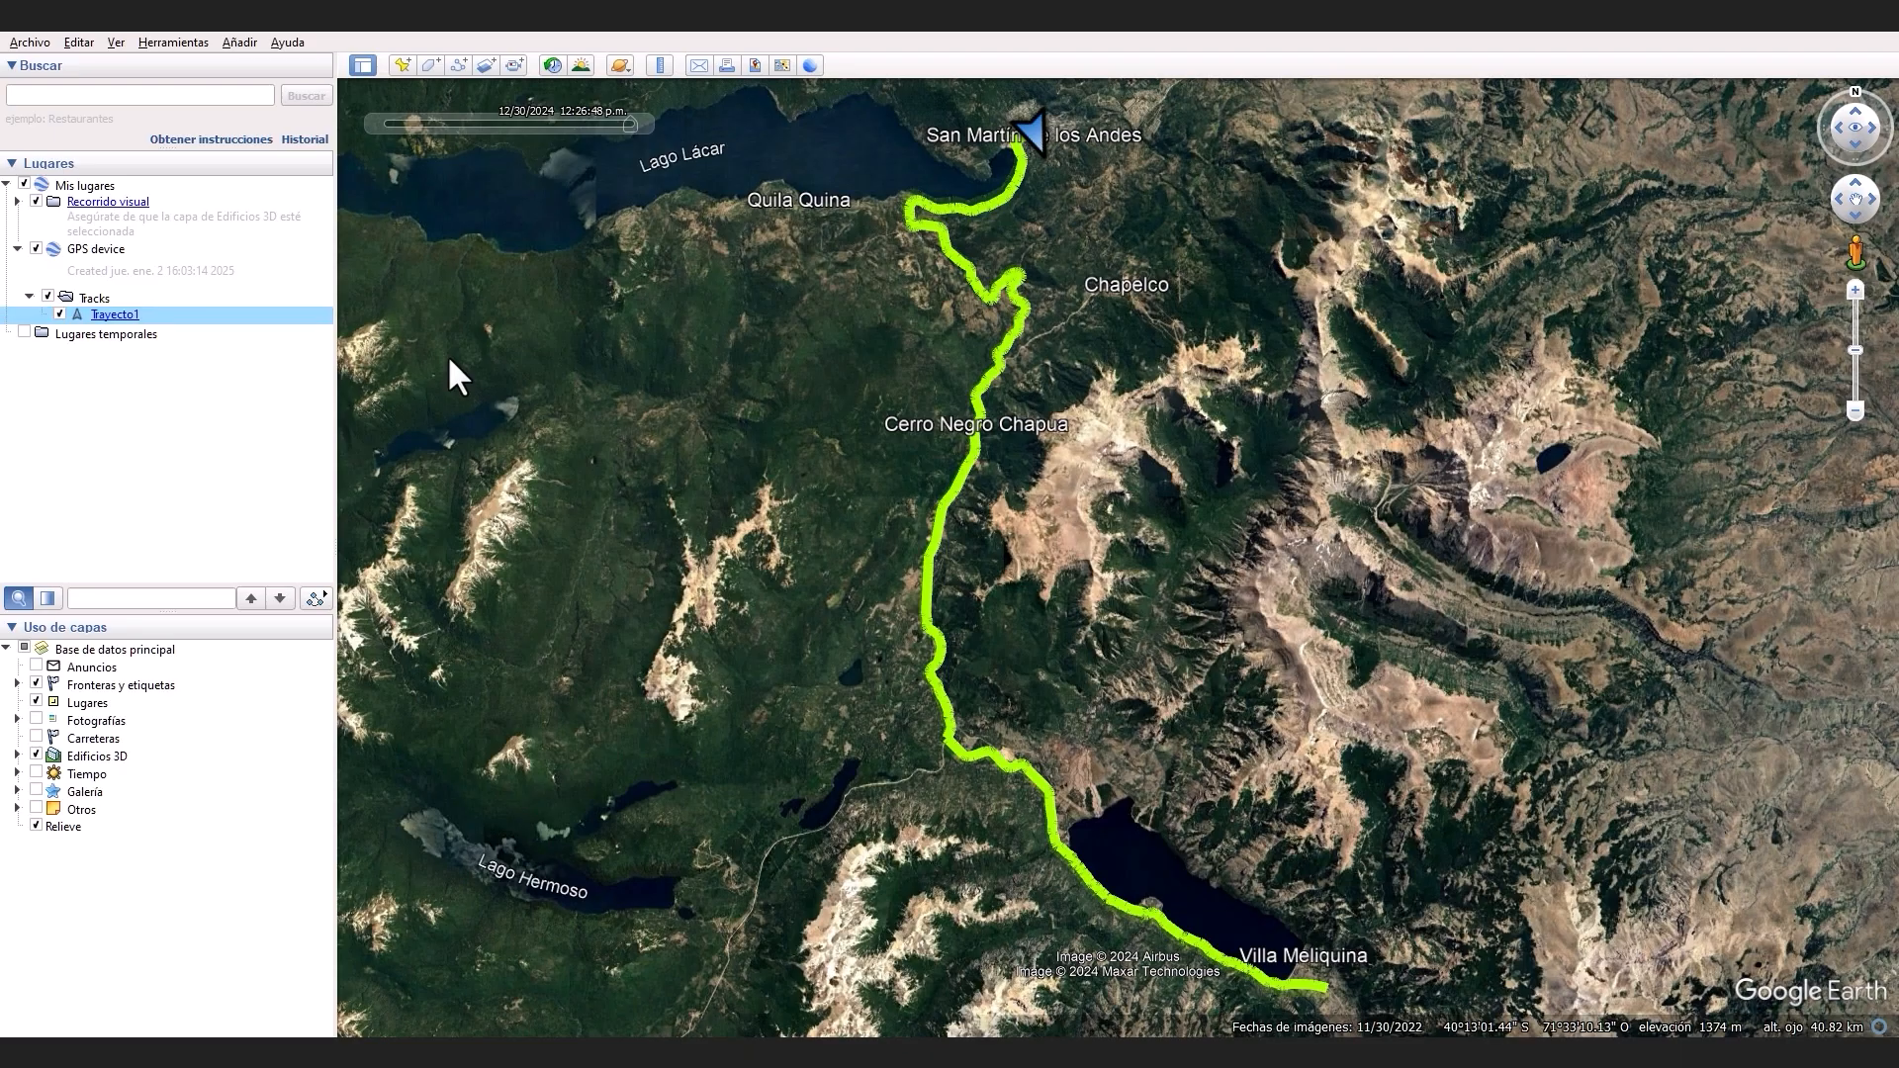
- Set the touring options to camera tilt 60°, range 5000 m, line speed 1000, path speed 60 and 10 seconds between keyframes, and accept
{"action": "left_click", "coordinate": [184, 40]}
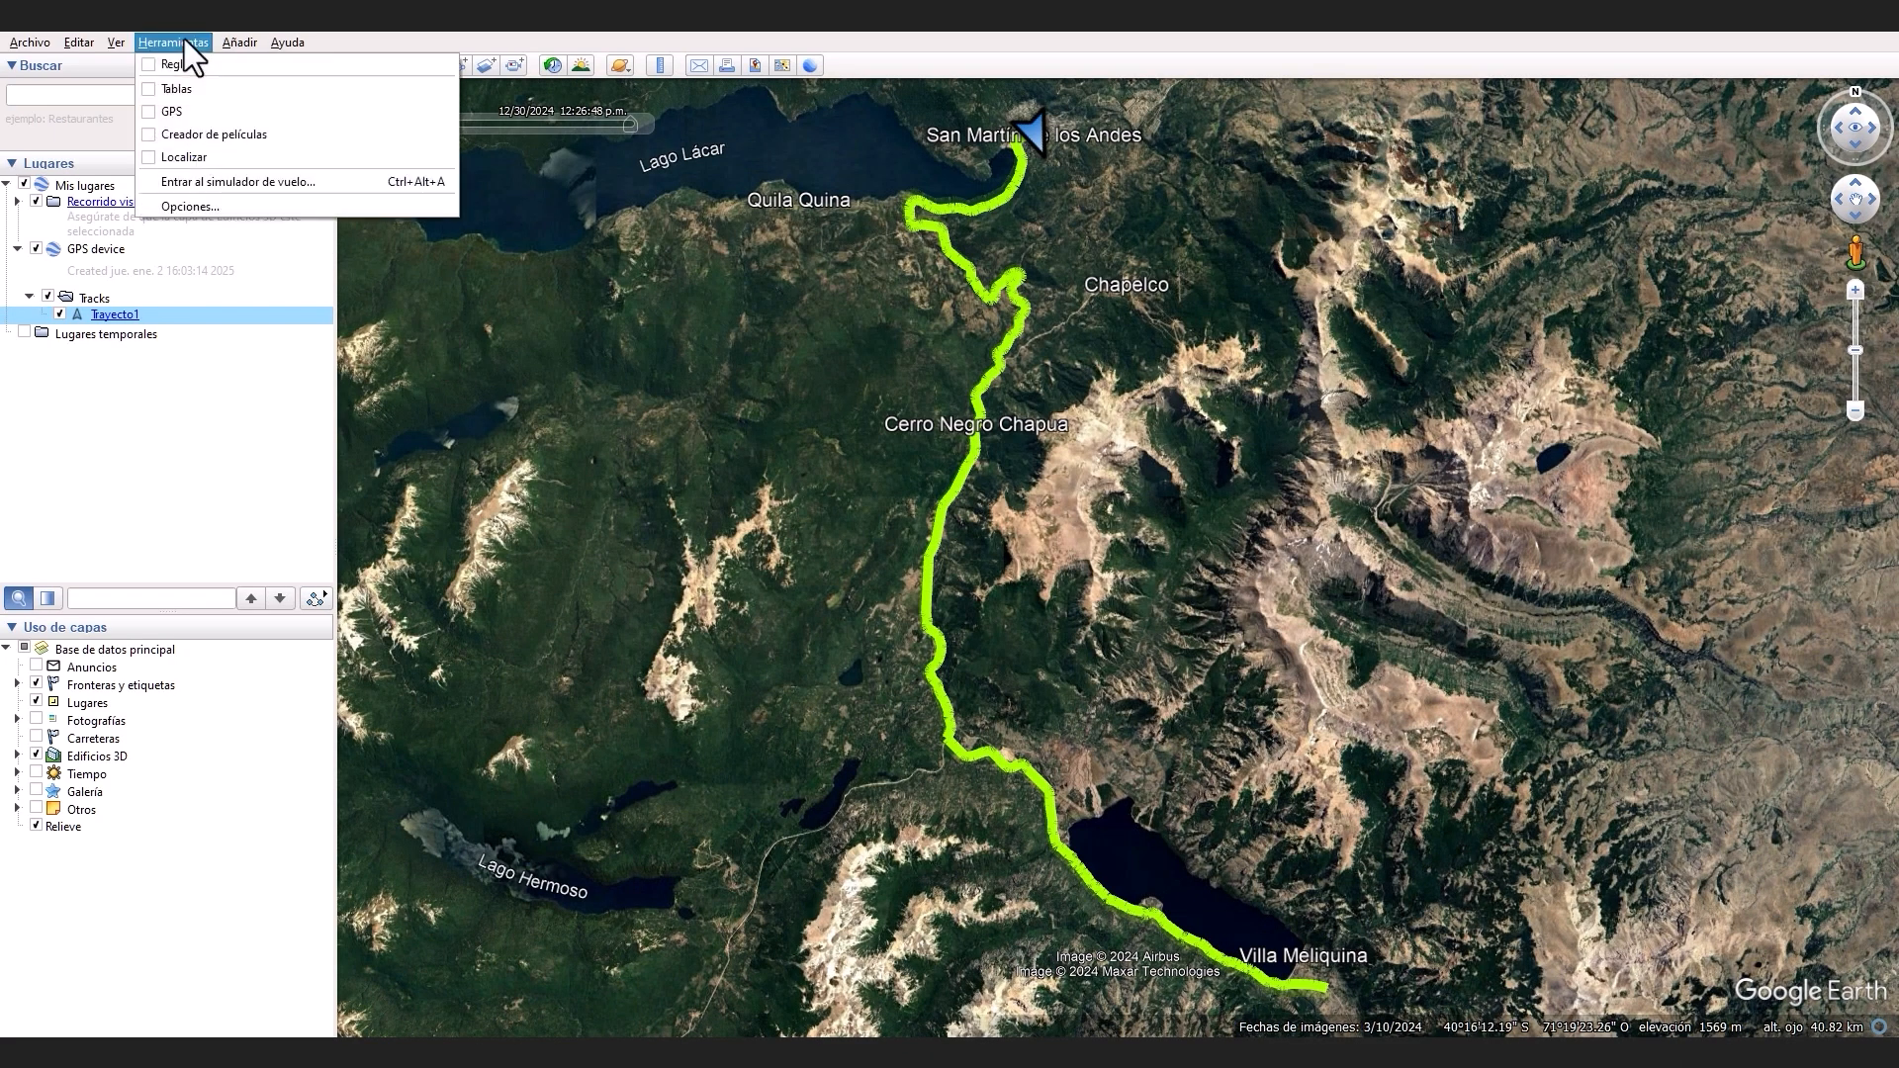
{"action": "left_click", "coordinate": [178, 204]}
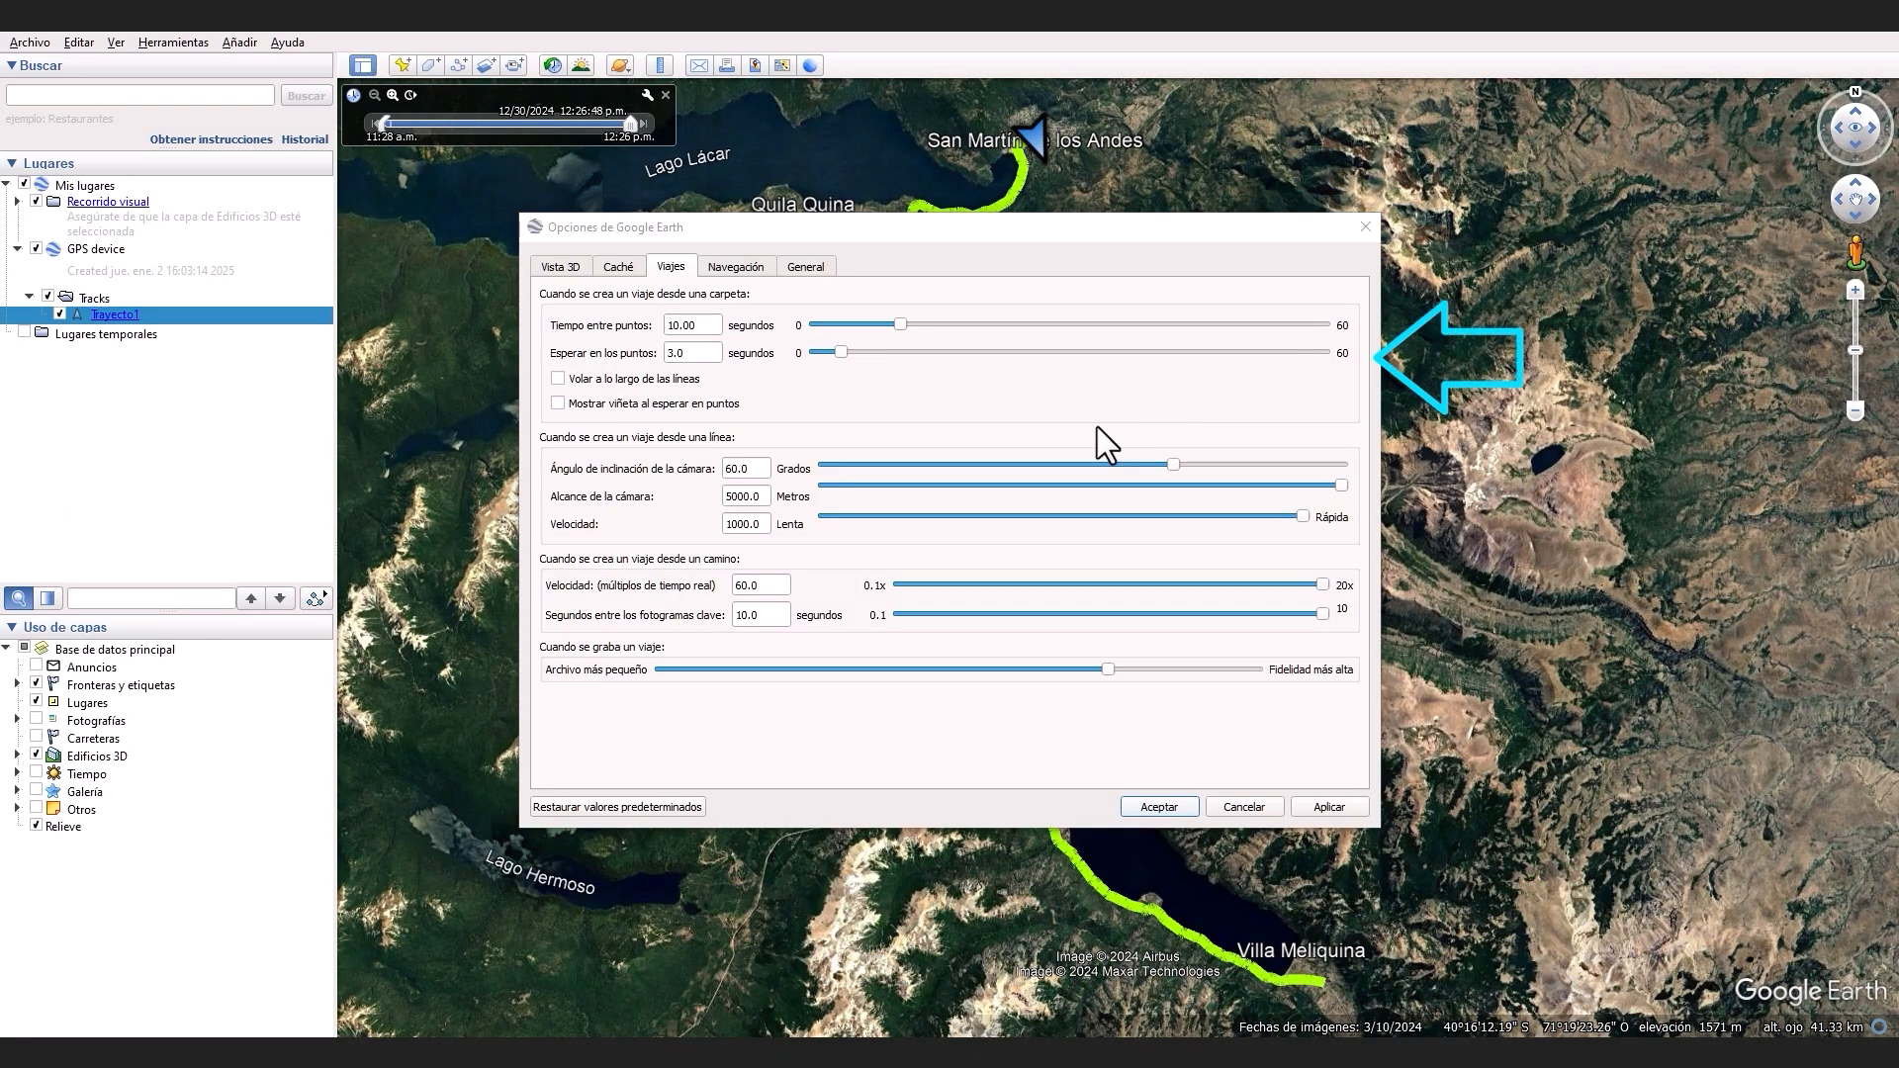
{"action": "left_click_drag", "start_coordinate": [763, 469], "coordinate": [722, 469]}
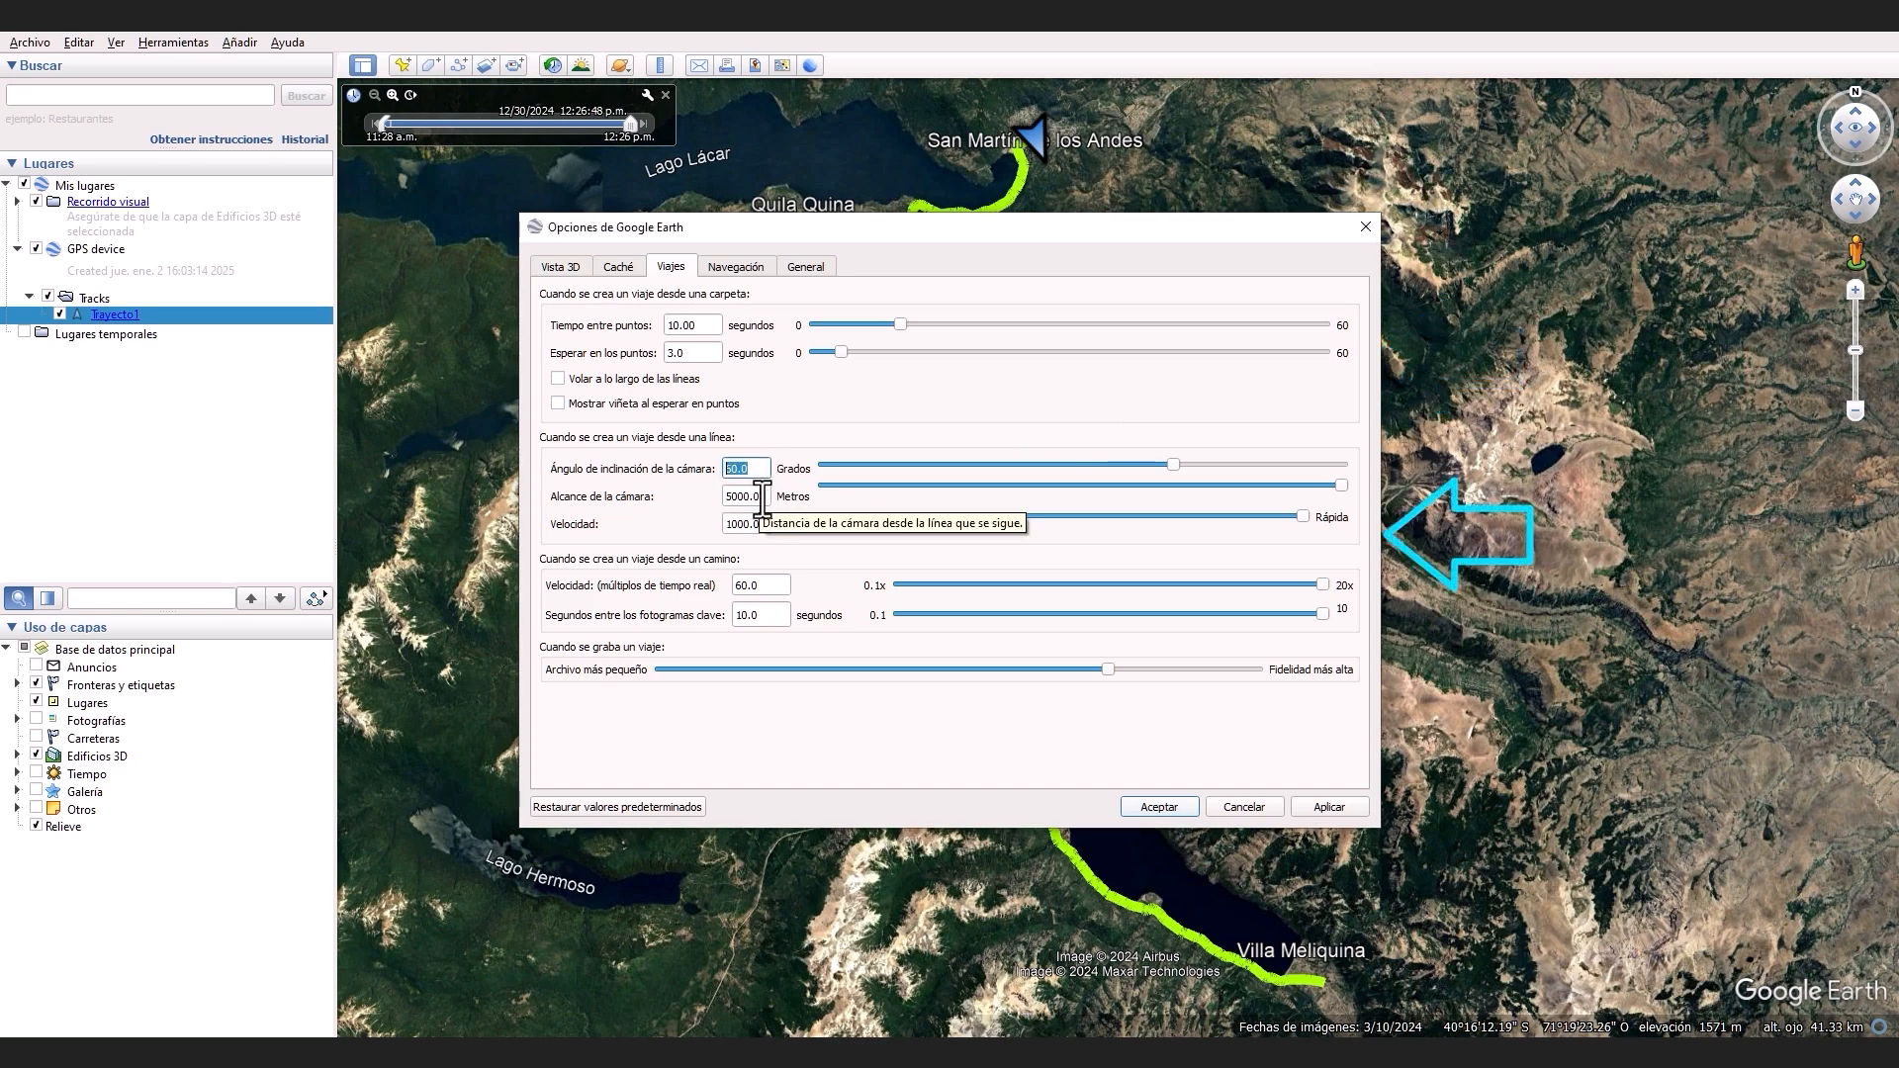
{"action": "left_click_drag", "start_coordinate": [760, 497], "coordinate": [723, 498]}
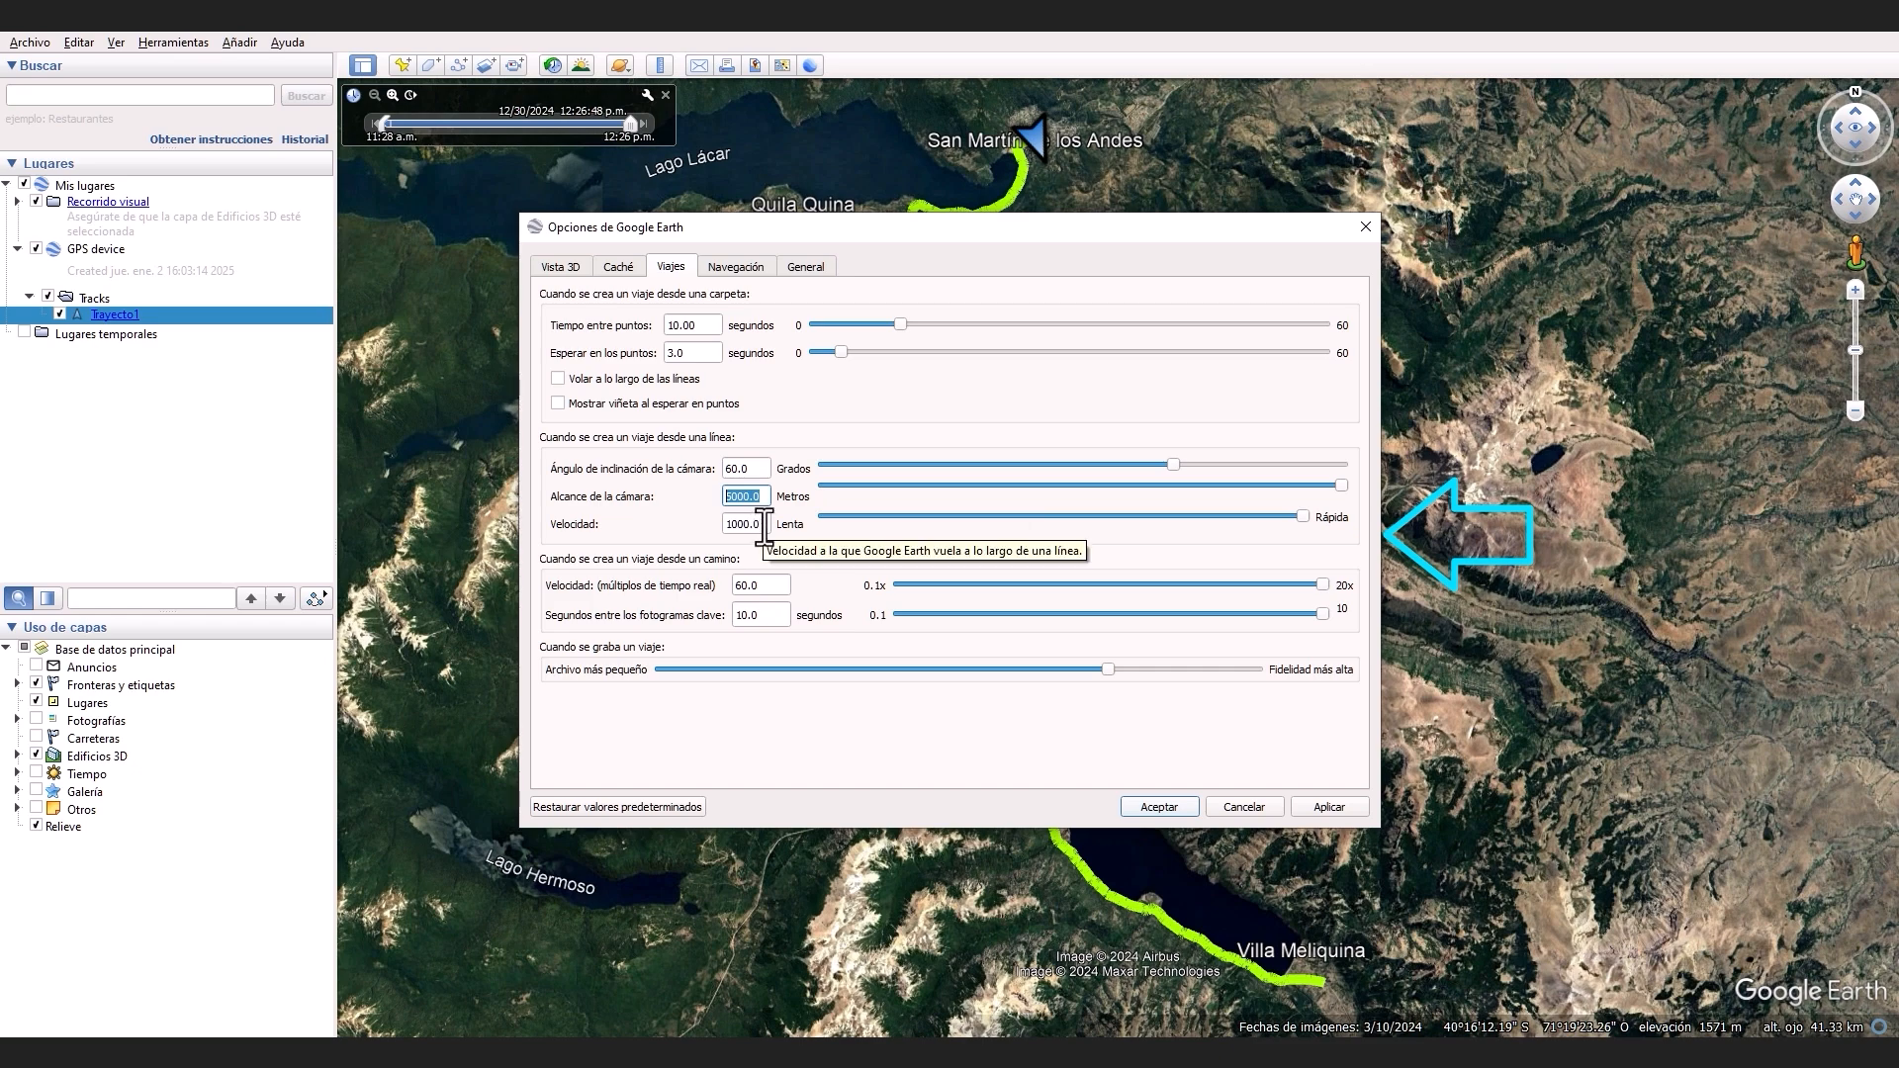
{"action": "left_click_drag", "start_coordinate": [764, 527], "coordinate": [723, 525]}
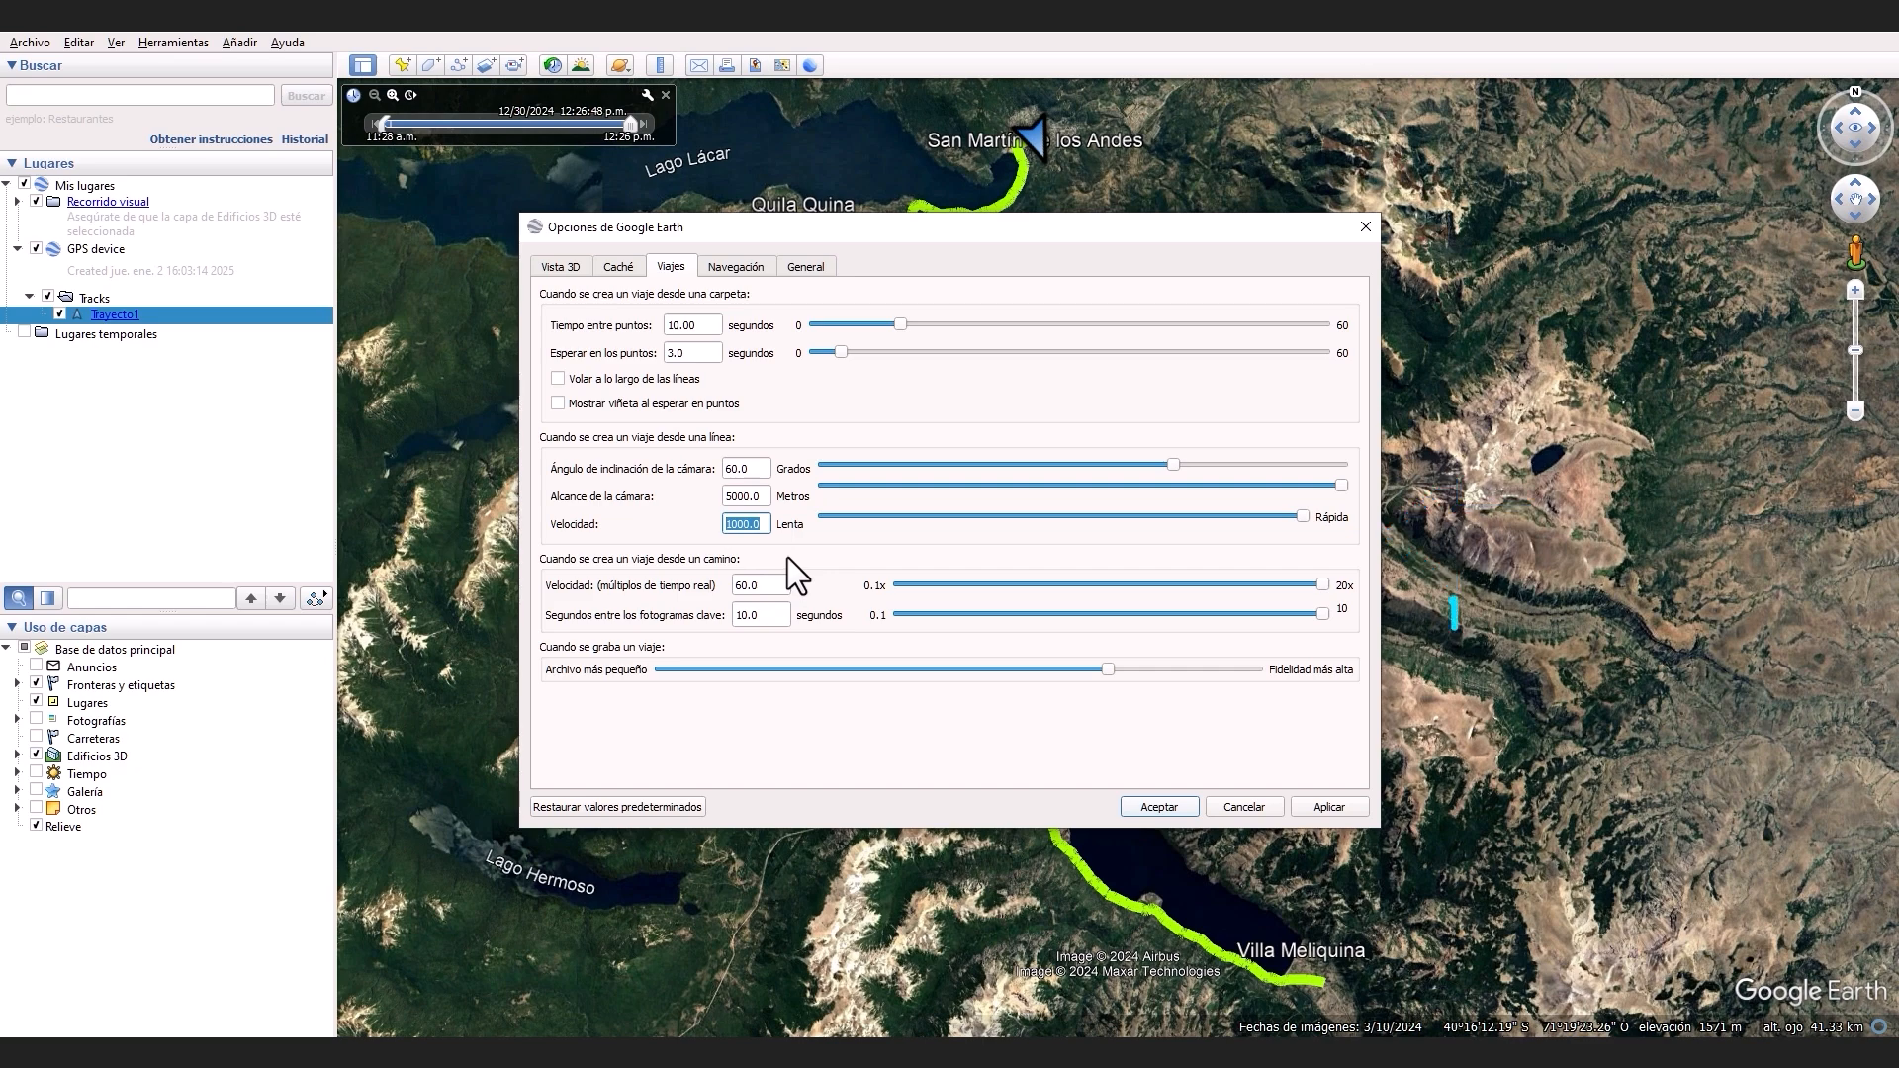
{"action": "left_click", "coordinate": [781, 588]}
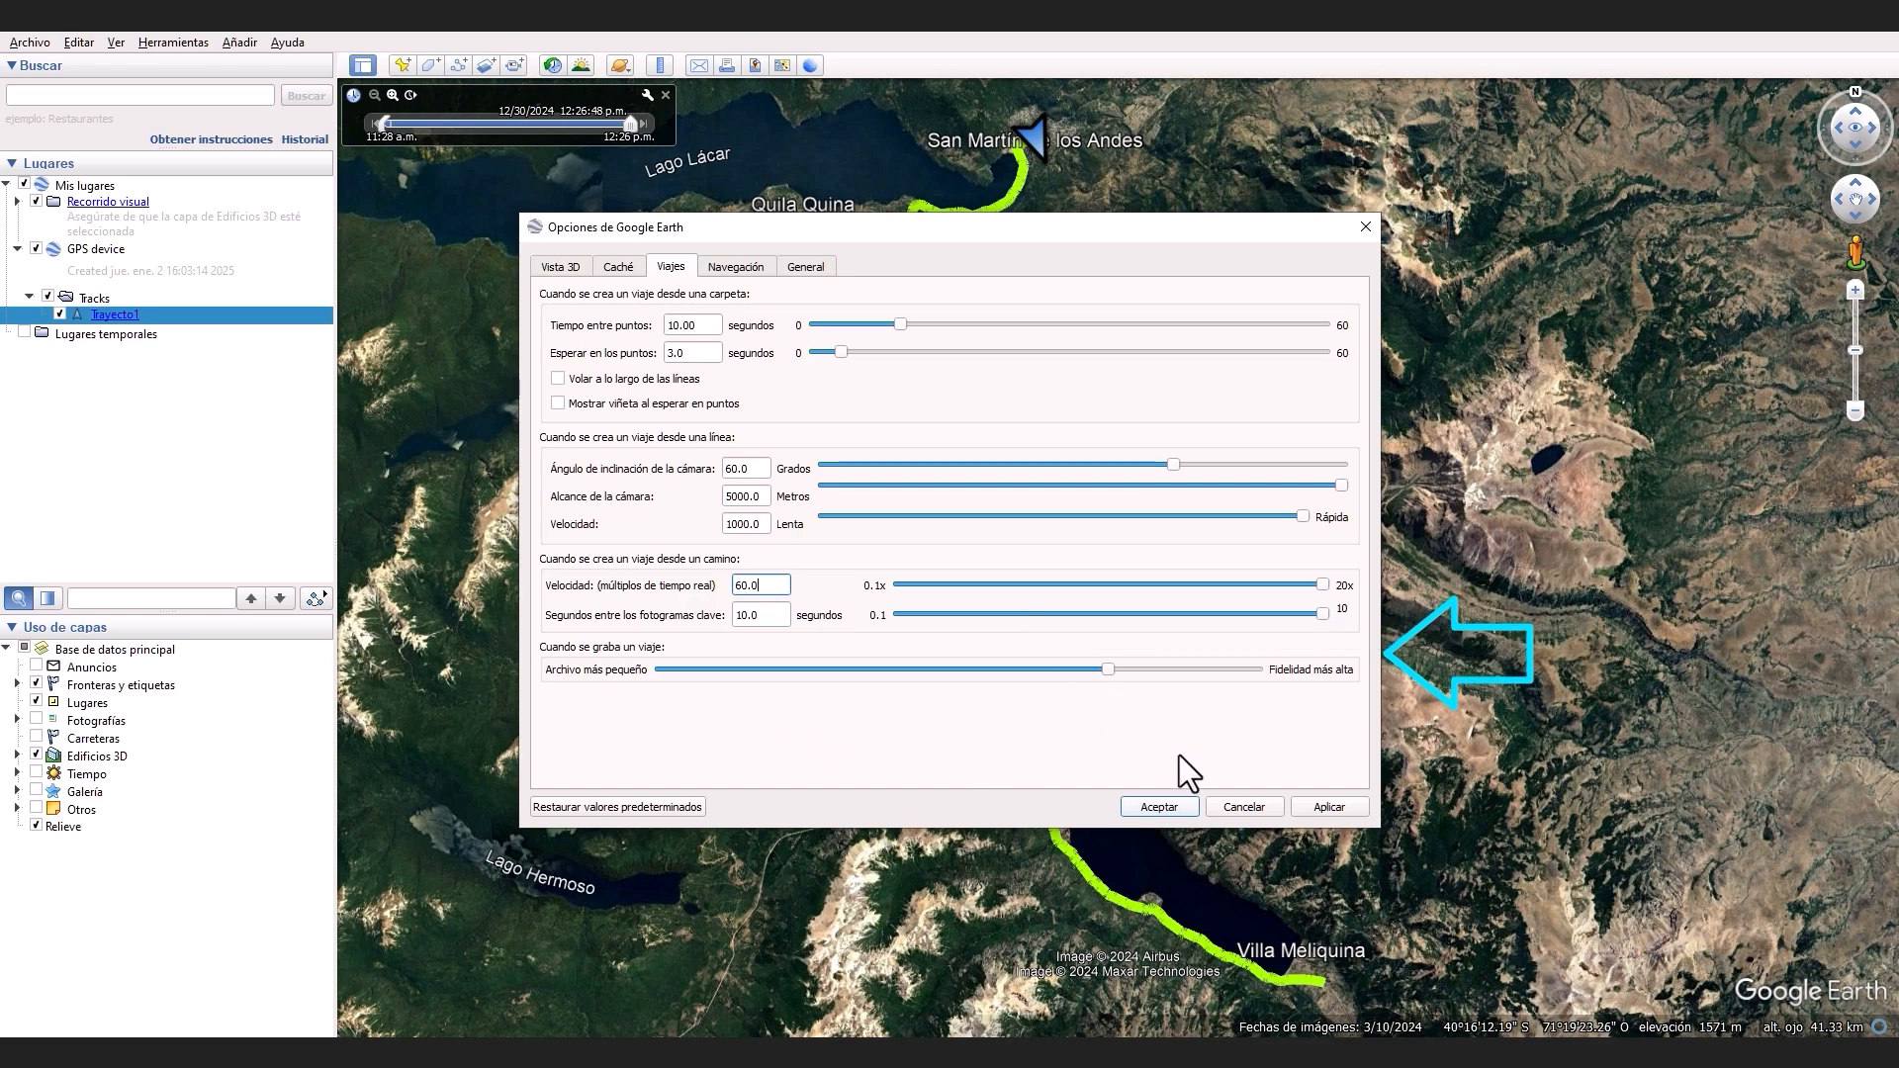
{"action": "left_click", "coordinate": [1161, 806]}
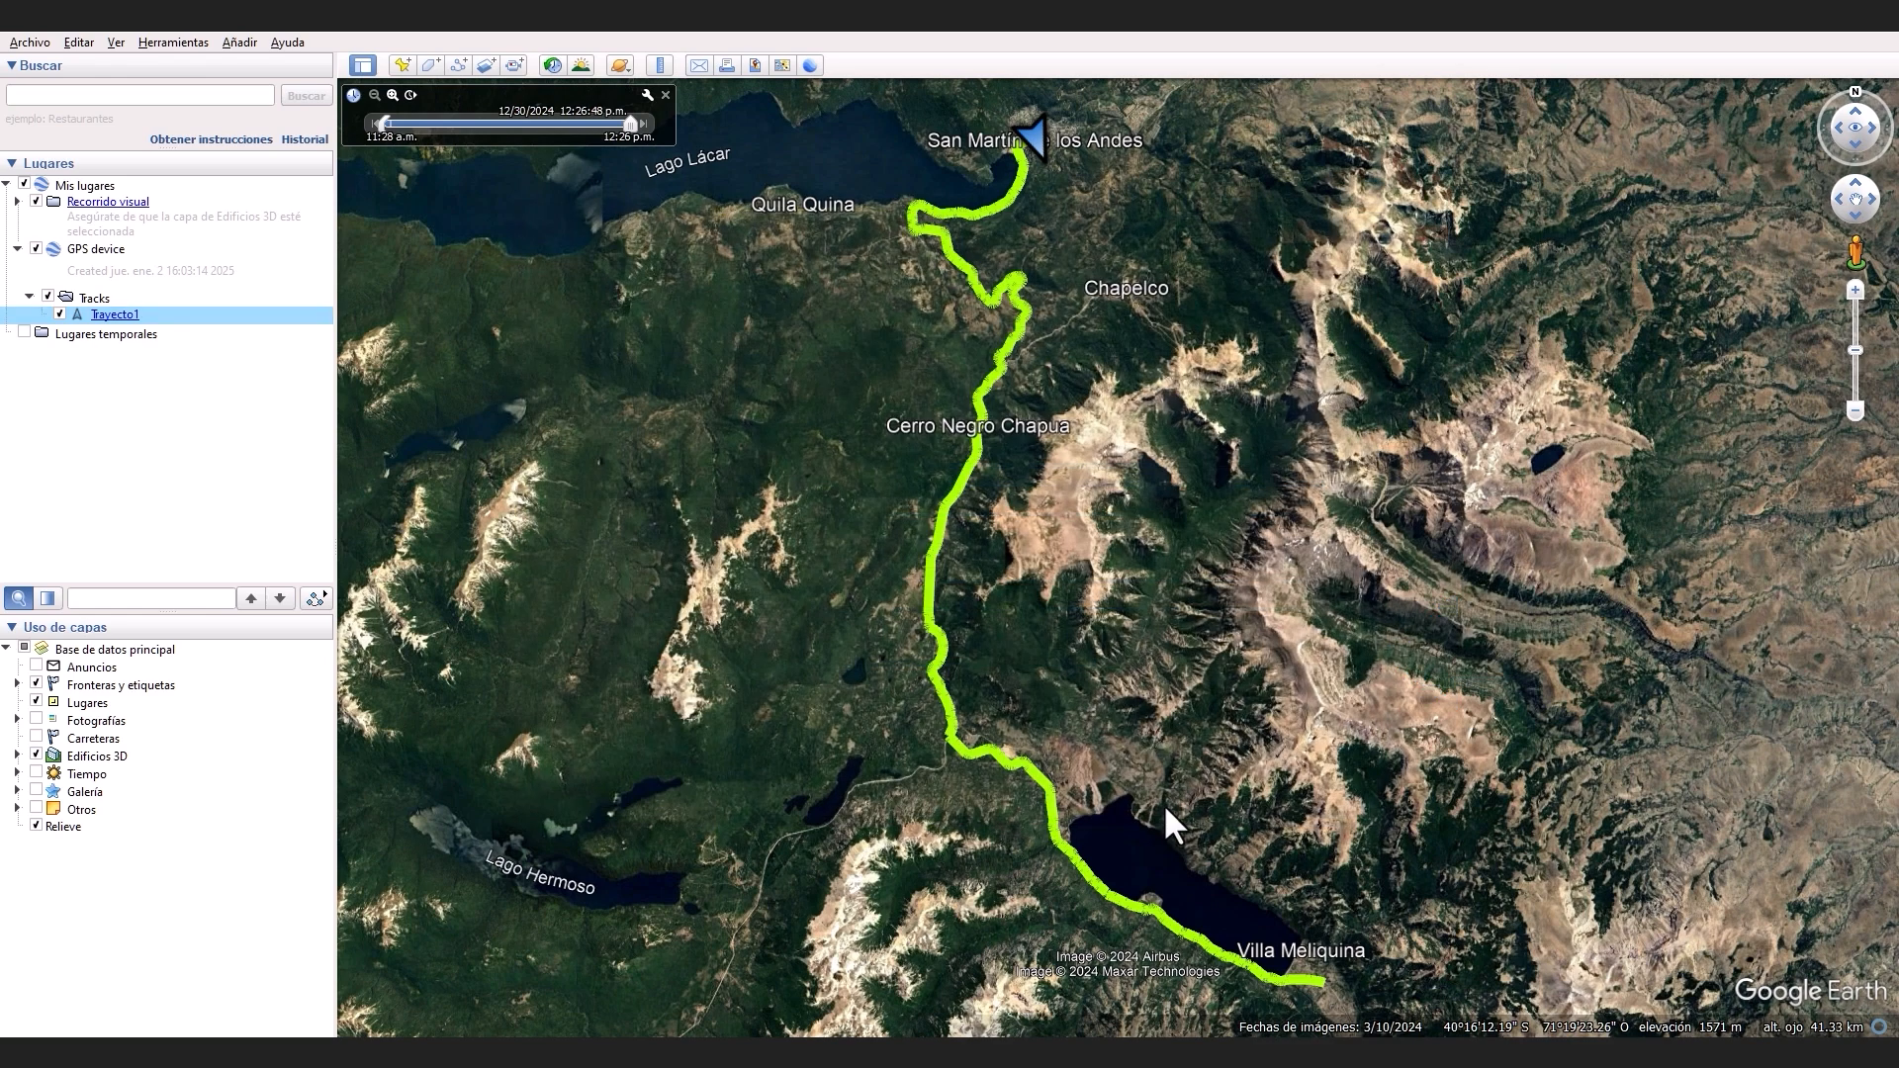
- Play the tour of the Trayecto1 track and rewind the playback to near its beginning
{"action": "left_click", "coordinate": [318, 601]}
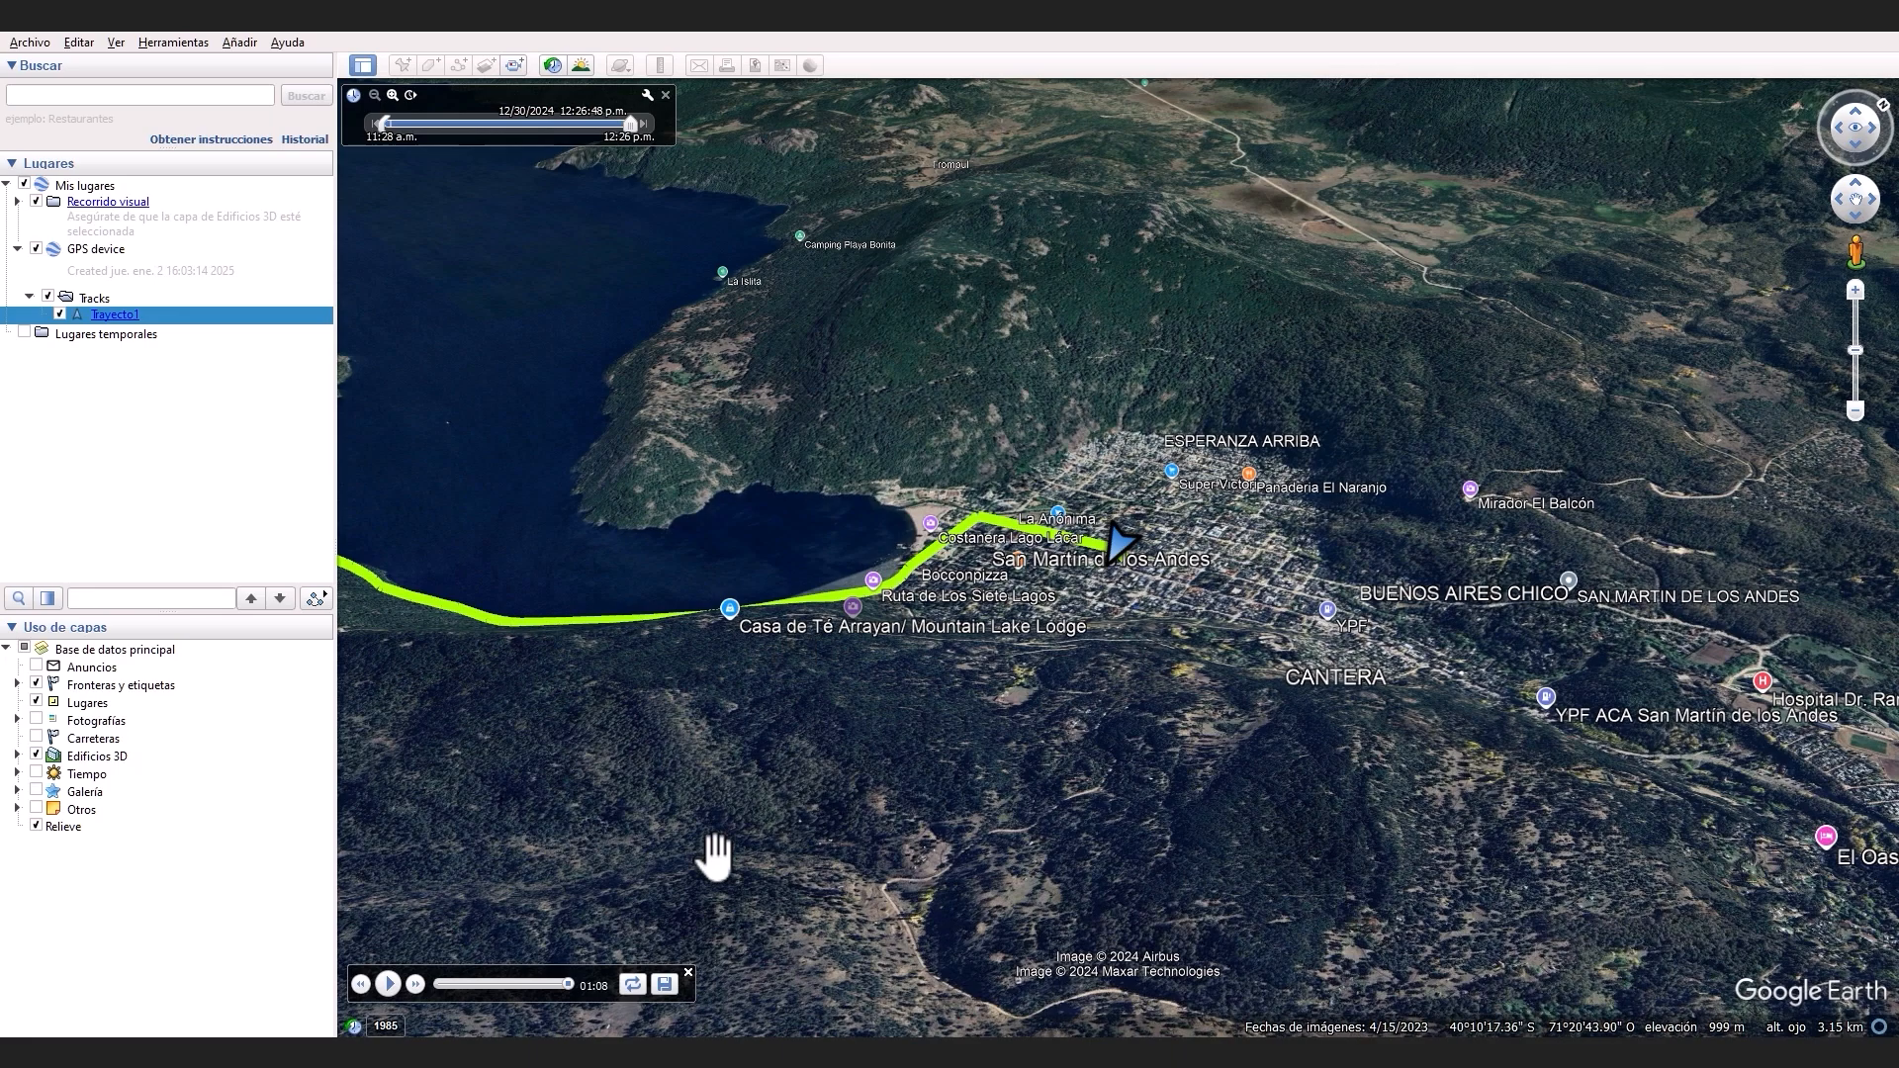
{"action": "left_click", "coordinate": [566, 983]}
{"action": "left_click_drag", "start_coordinate": [553, 983], "coordinate": [453, 983]}
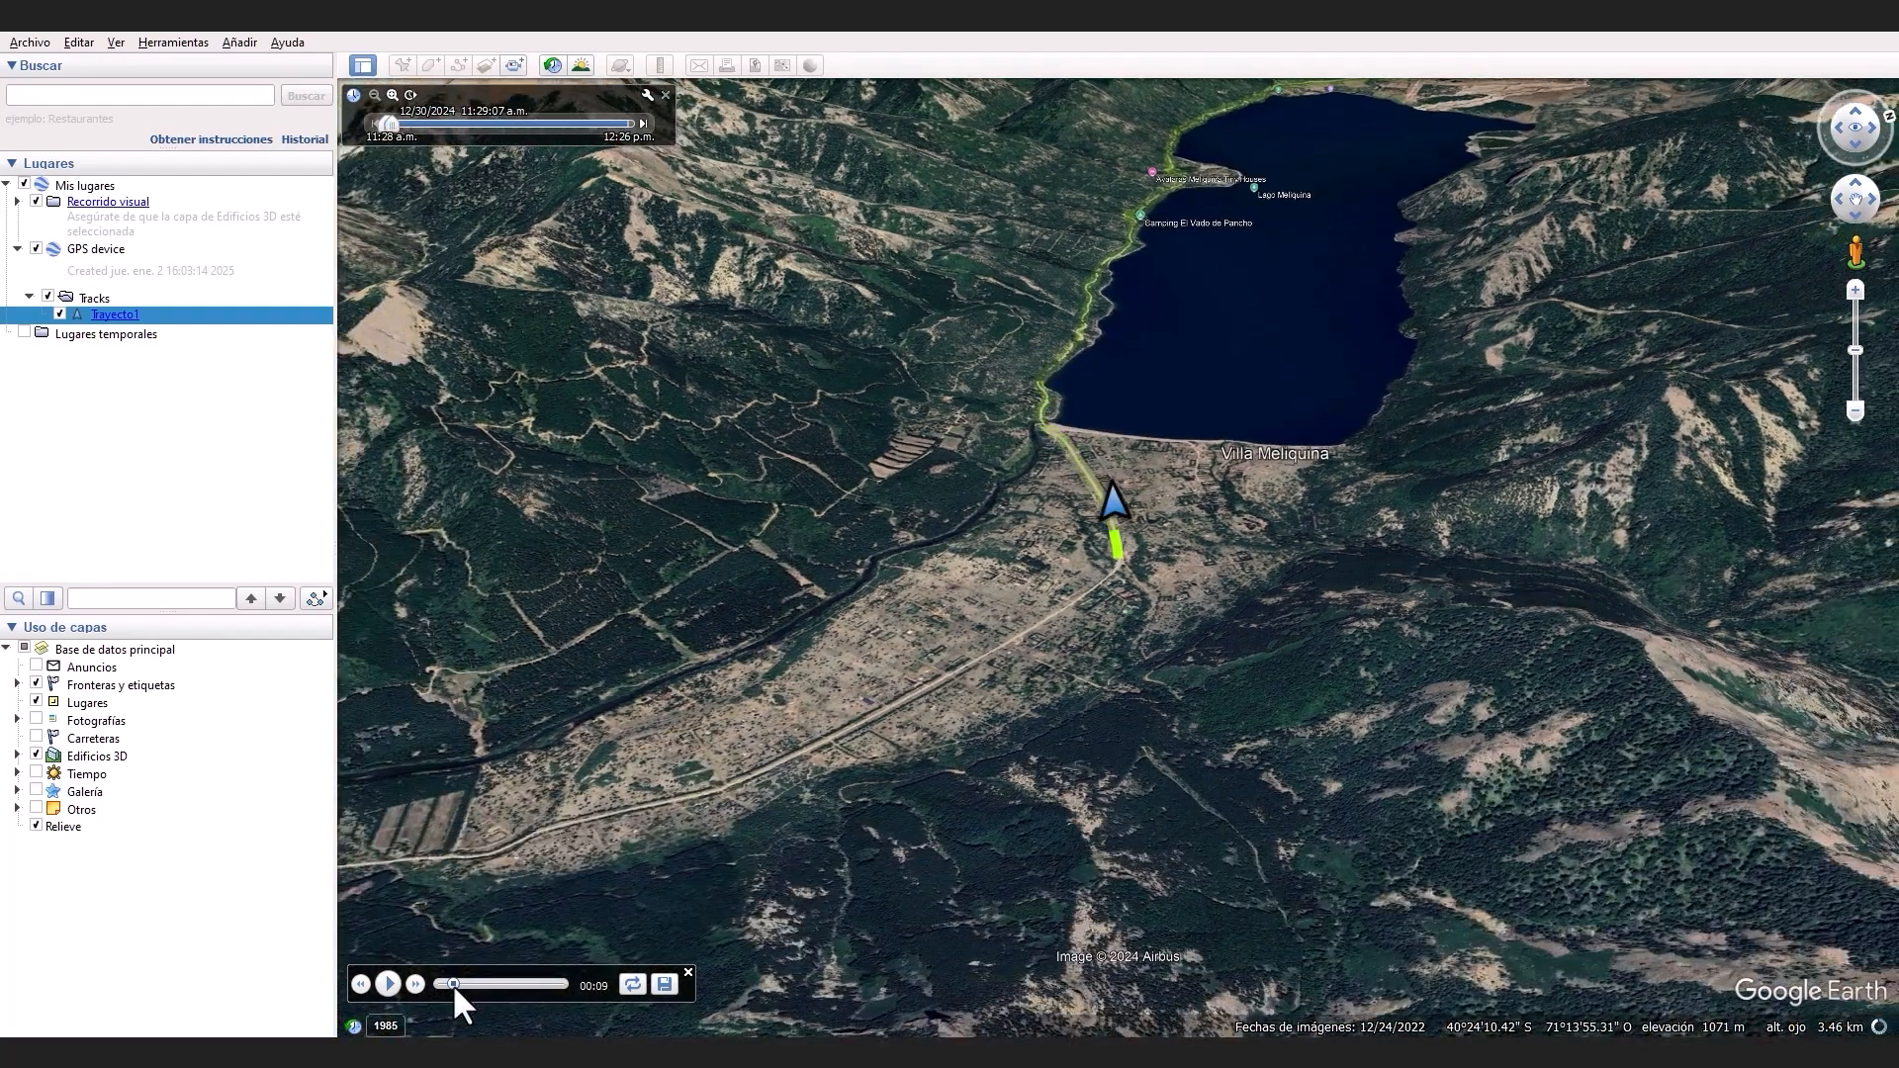
- Record a new tour while the Trayecto1 track tour plays through to its end, and stop the recording
{"action": "left_click", "coordinate": [514, 66]}
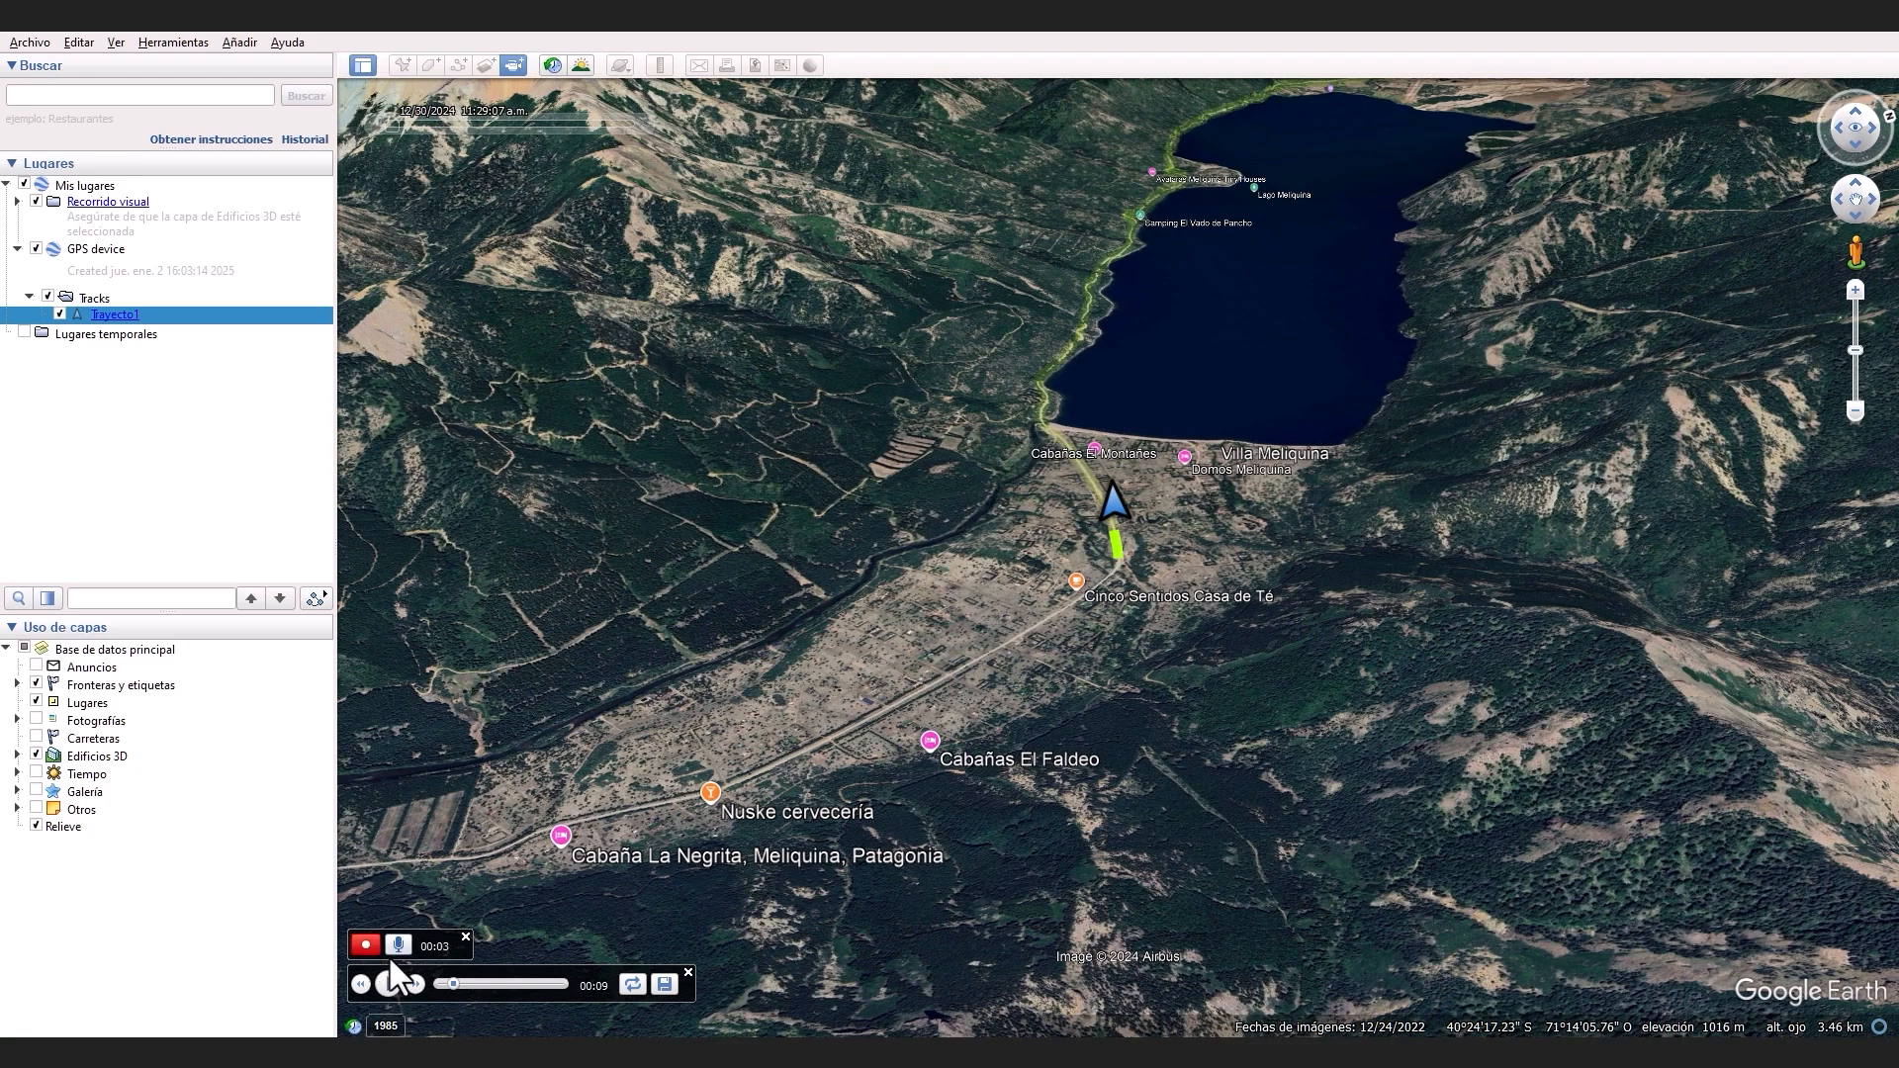
{"action": "left_click", "coordinate": [388, 982]}
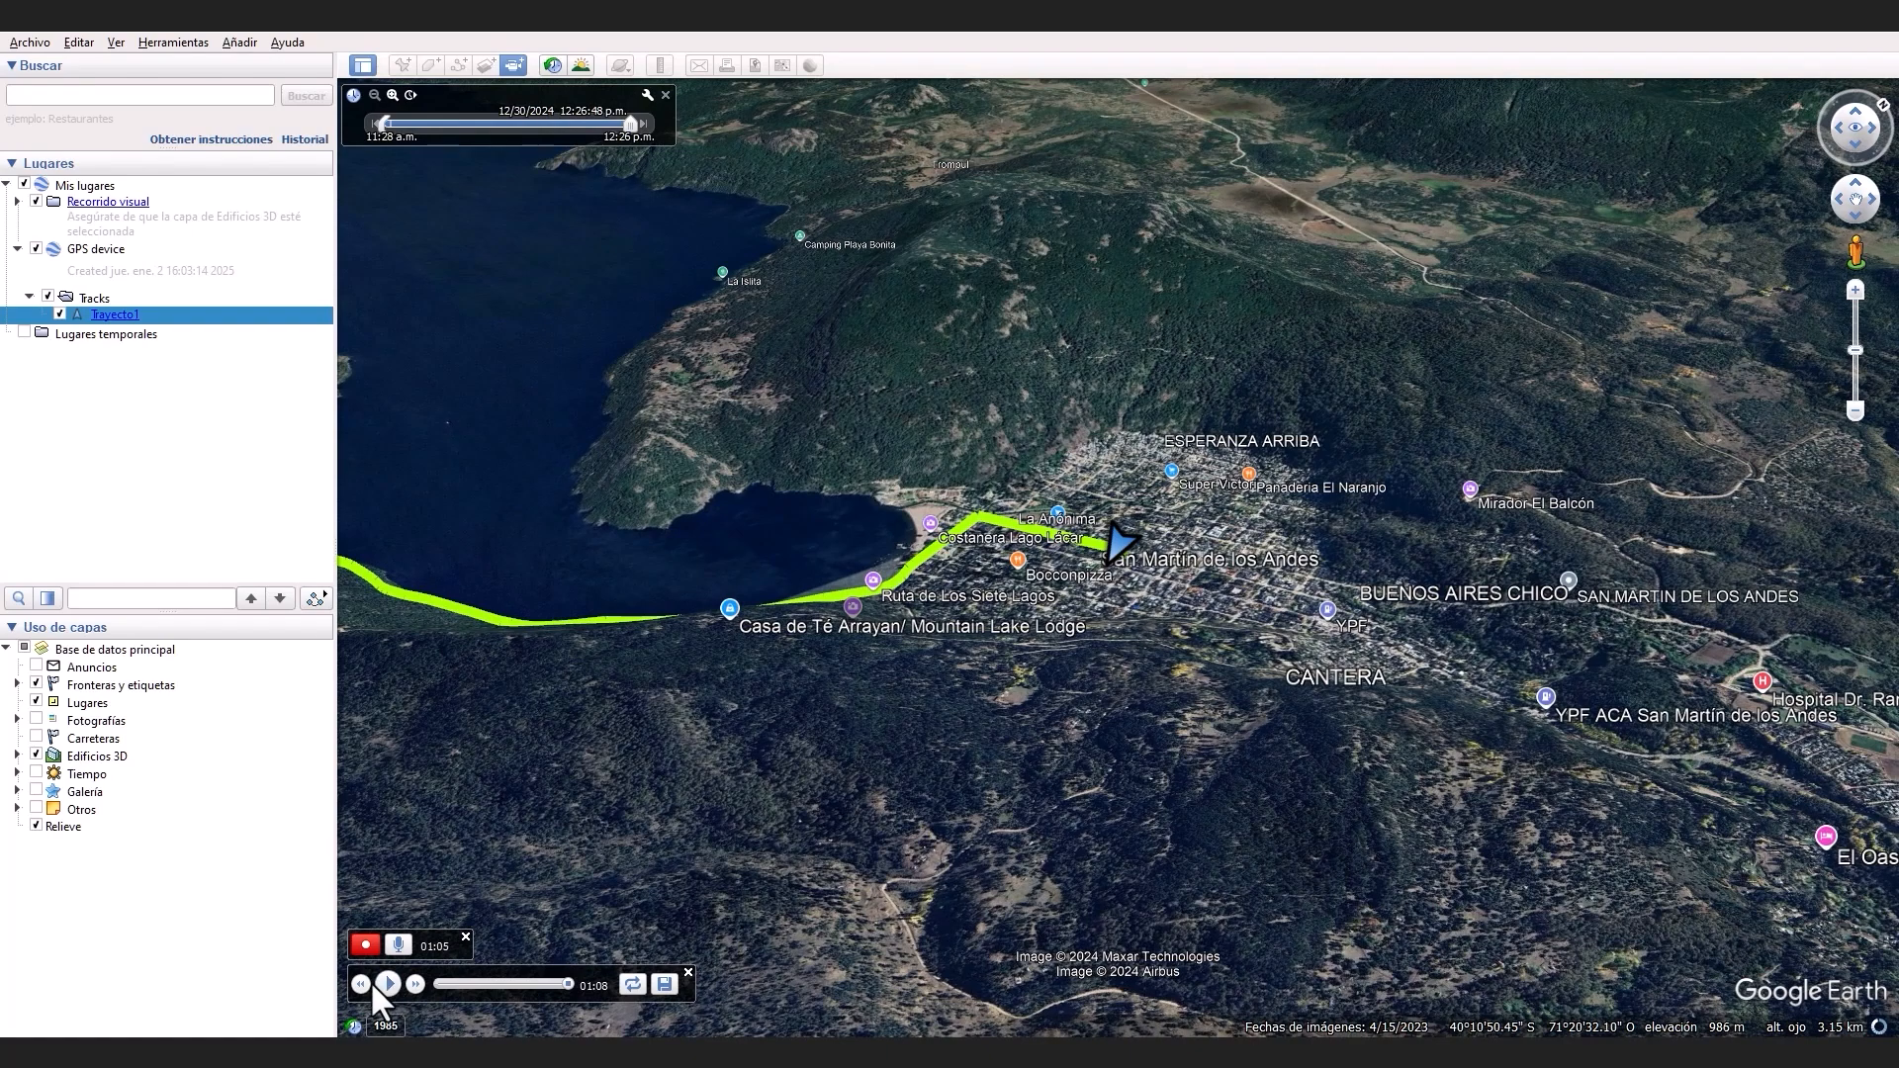
{"action": "left_click", "coordinate": [373, 982]}
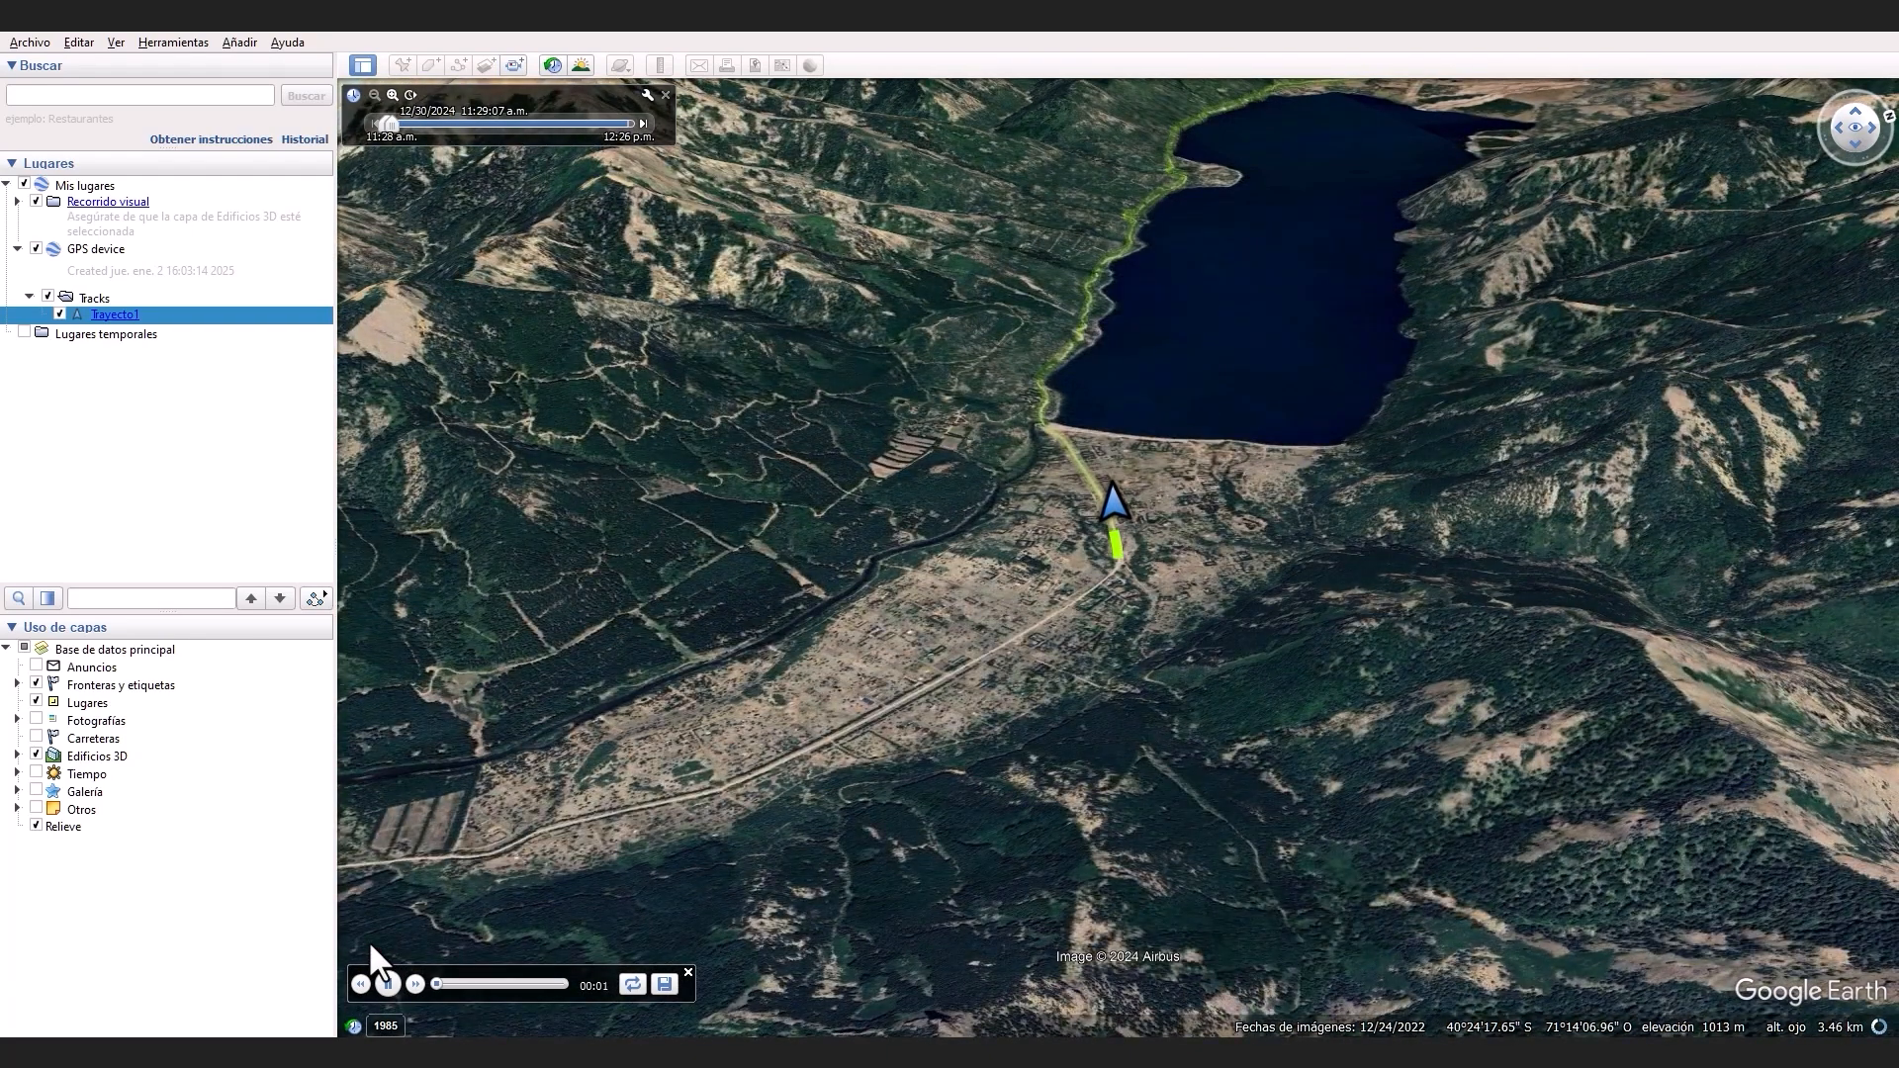
- Save the recorded tour under the name "video tutorial" and close the tour player
{"action": "left_click", "coordinate": [663, 982]}
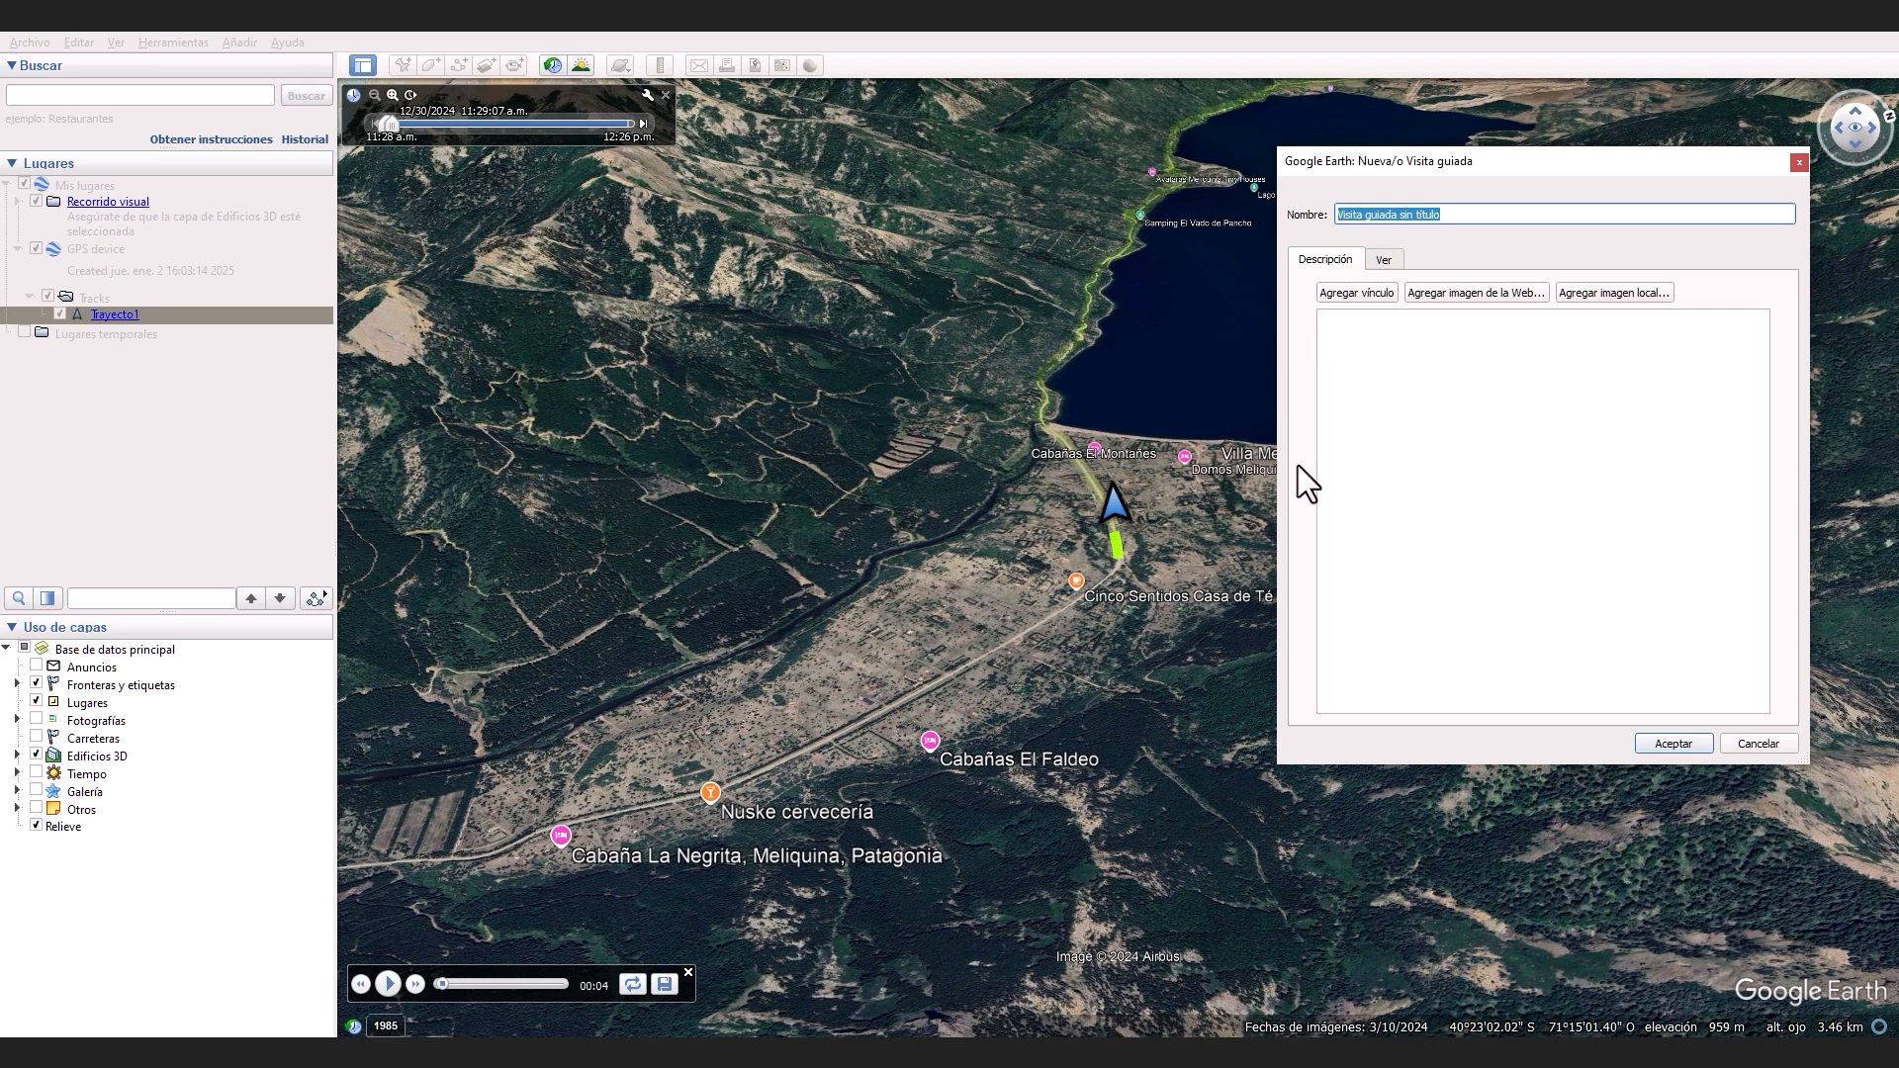
{"action": "type", "text": "video tutorial"}
{"action": "left_click", "coordinate": [1673, 742]}
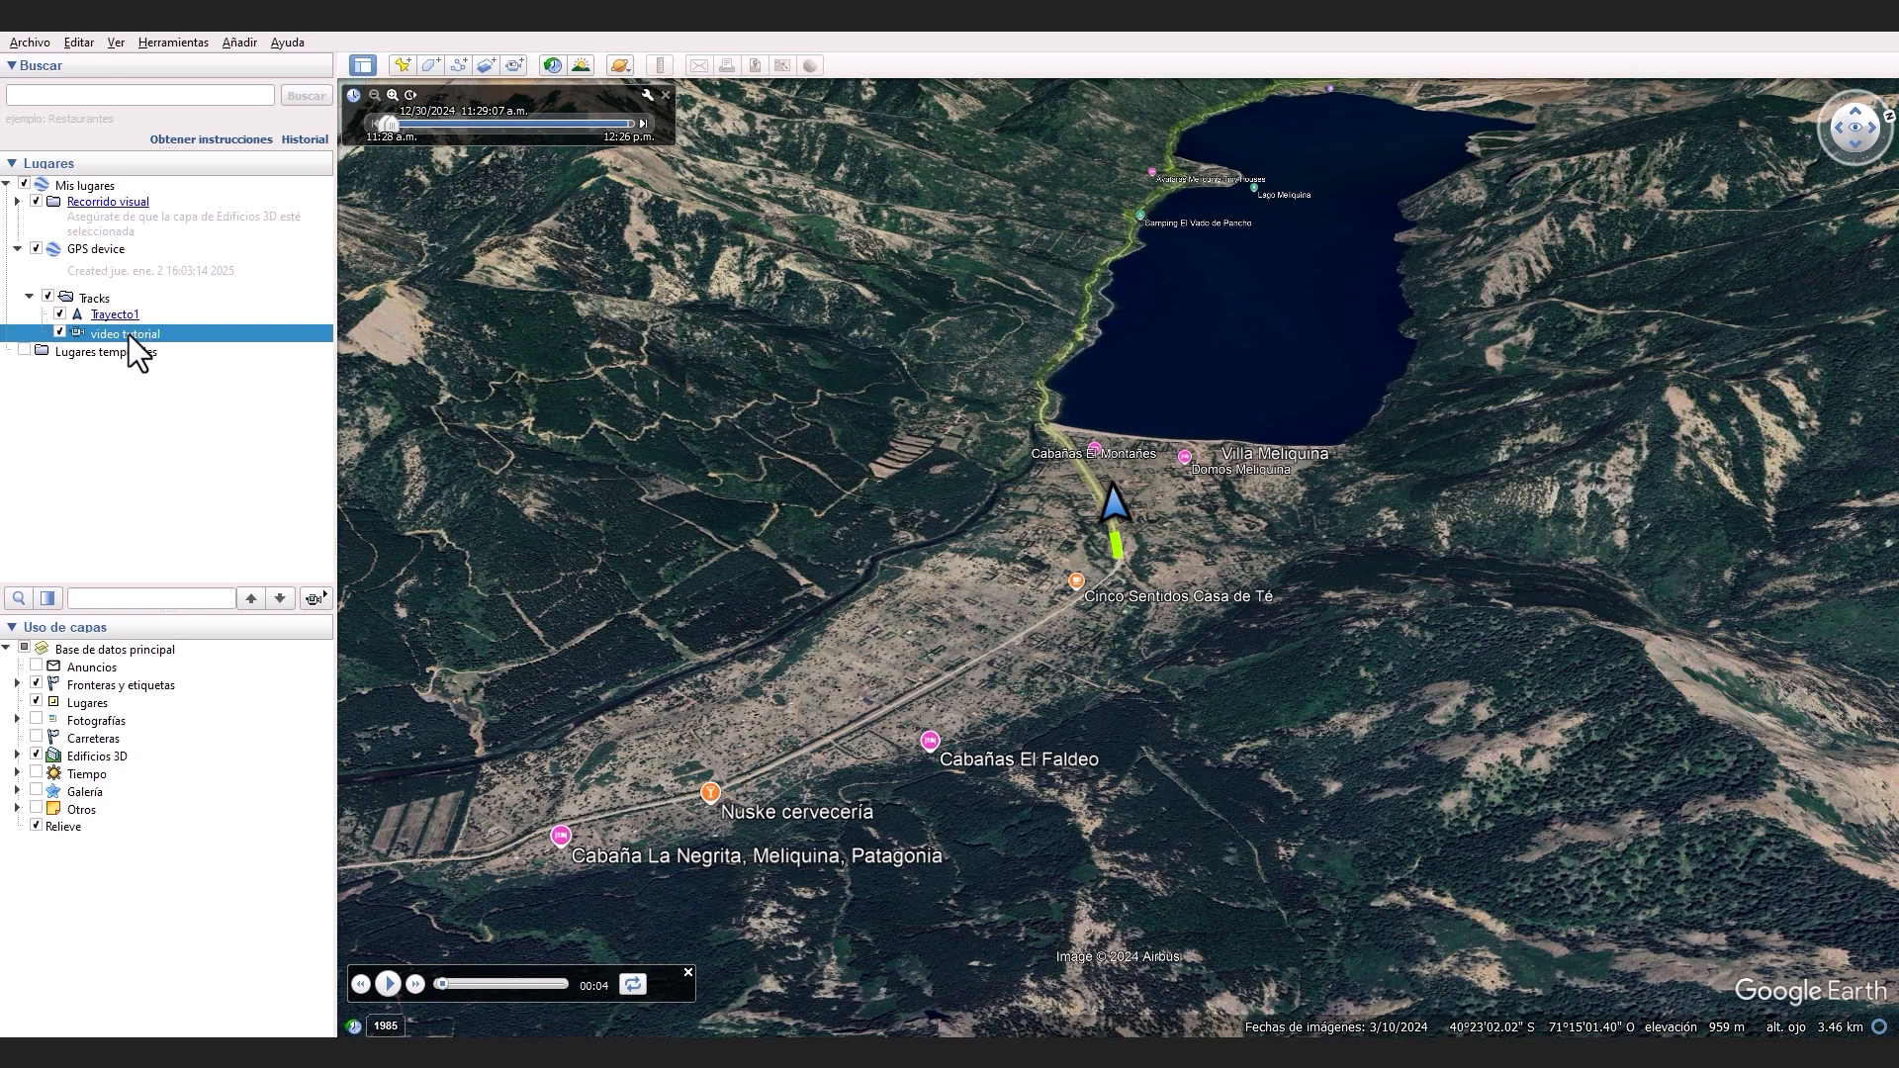
{"action": "left_click", "coordinate": [687, 972]}
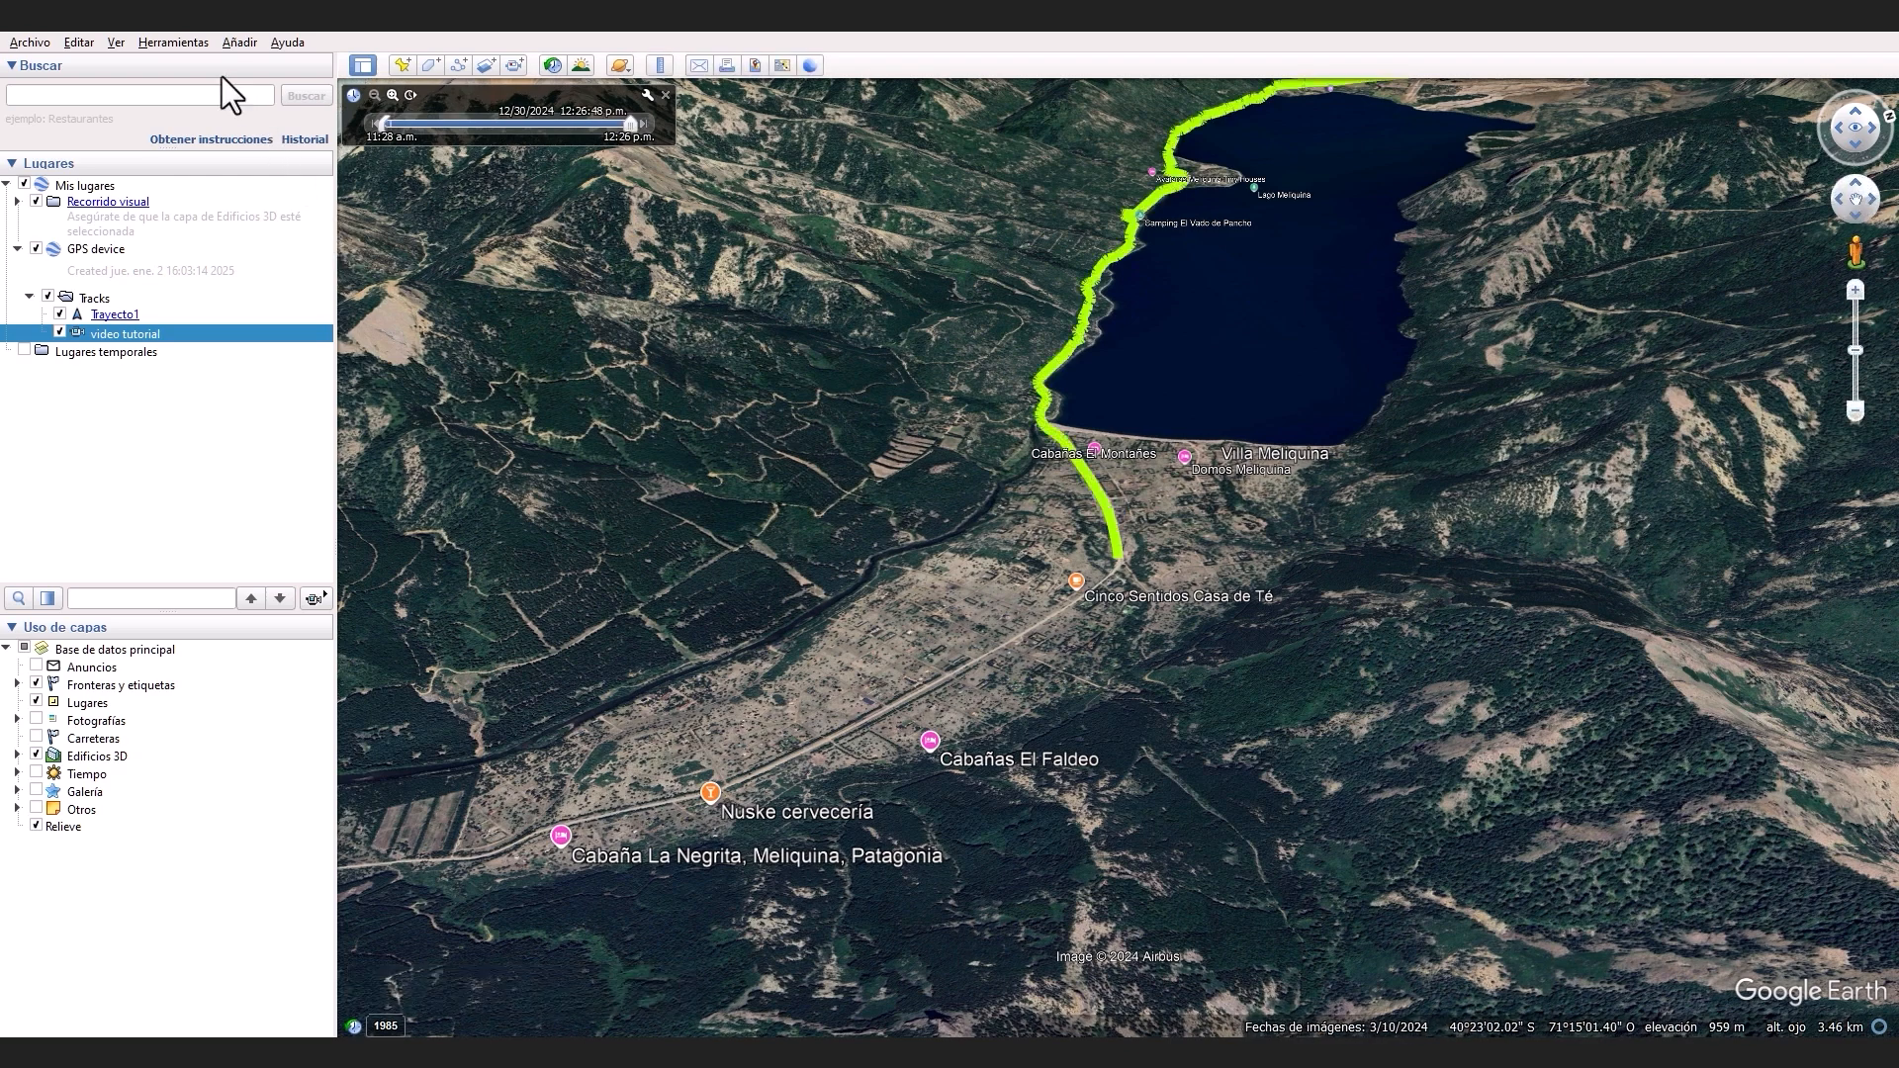
- Create an H.264 movie of the saved tour at 1920 × 1080 and 30 fps, naming the output file "video tutorial"
{"action": "left_click", "coordinate": [178, 39]}
{"action": "left_click", "coordinate": [187, 130]}
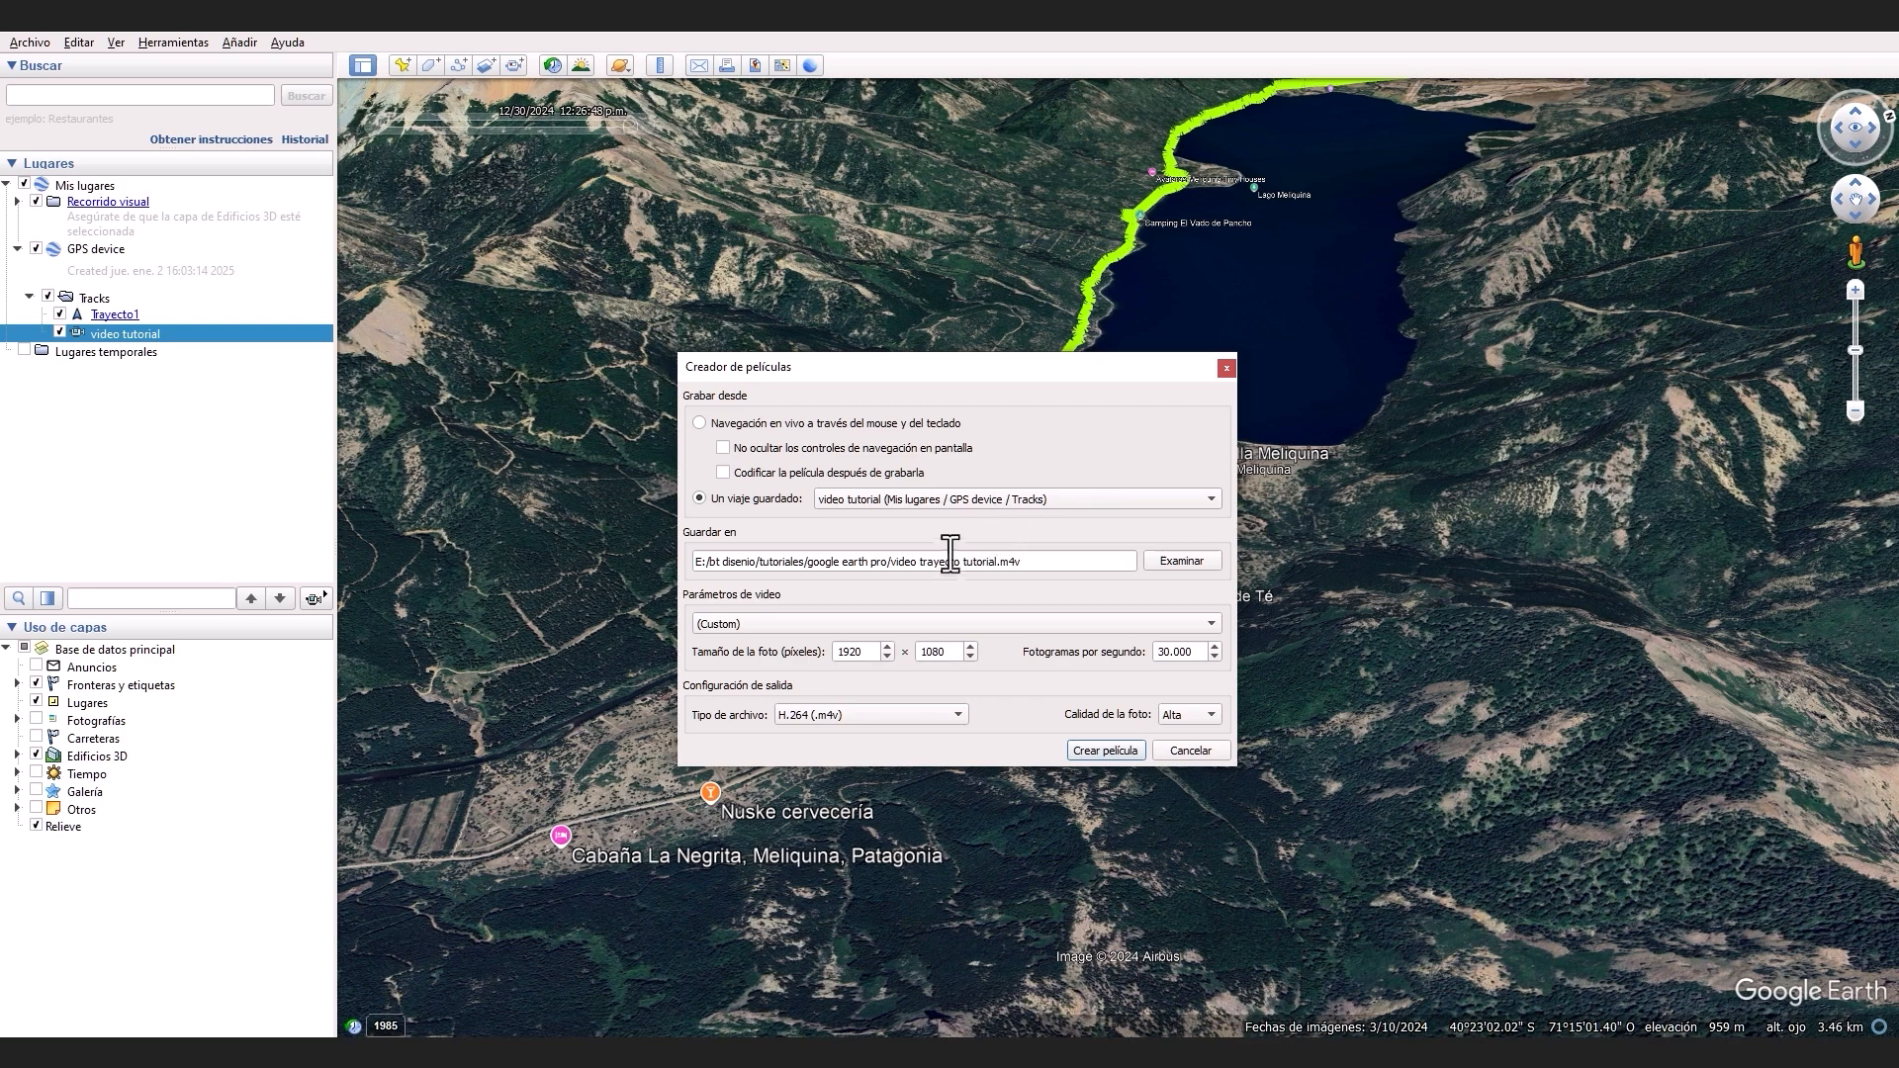
{"action": "left_click_drag", "start_coordinate": [892, 562], "coordinate": [1063, 571]}
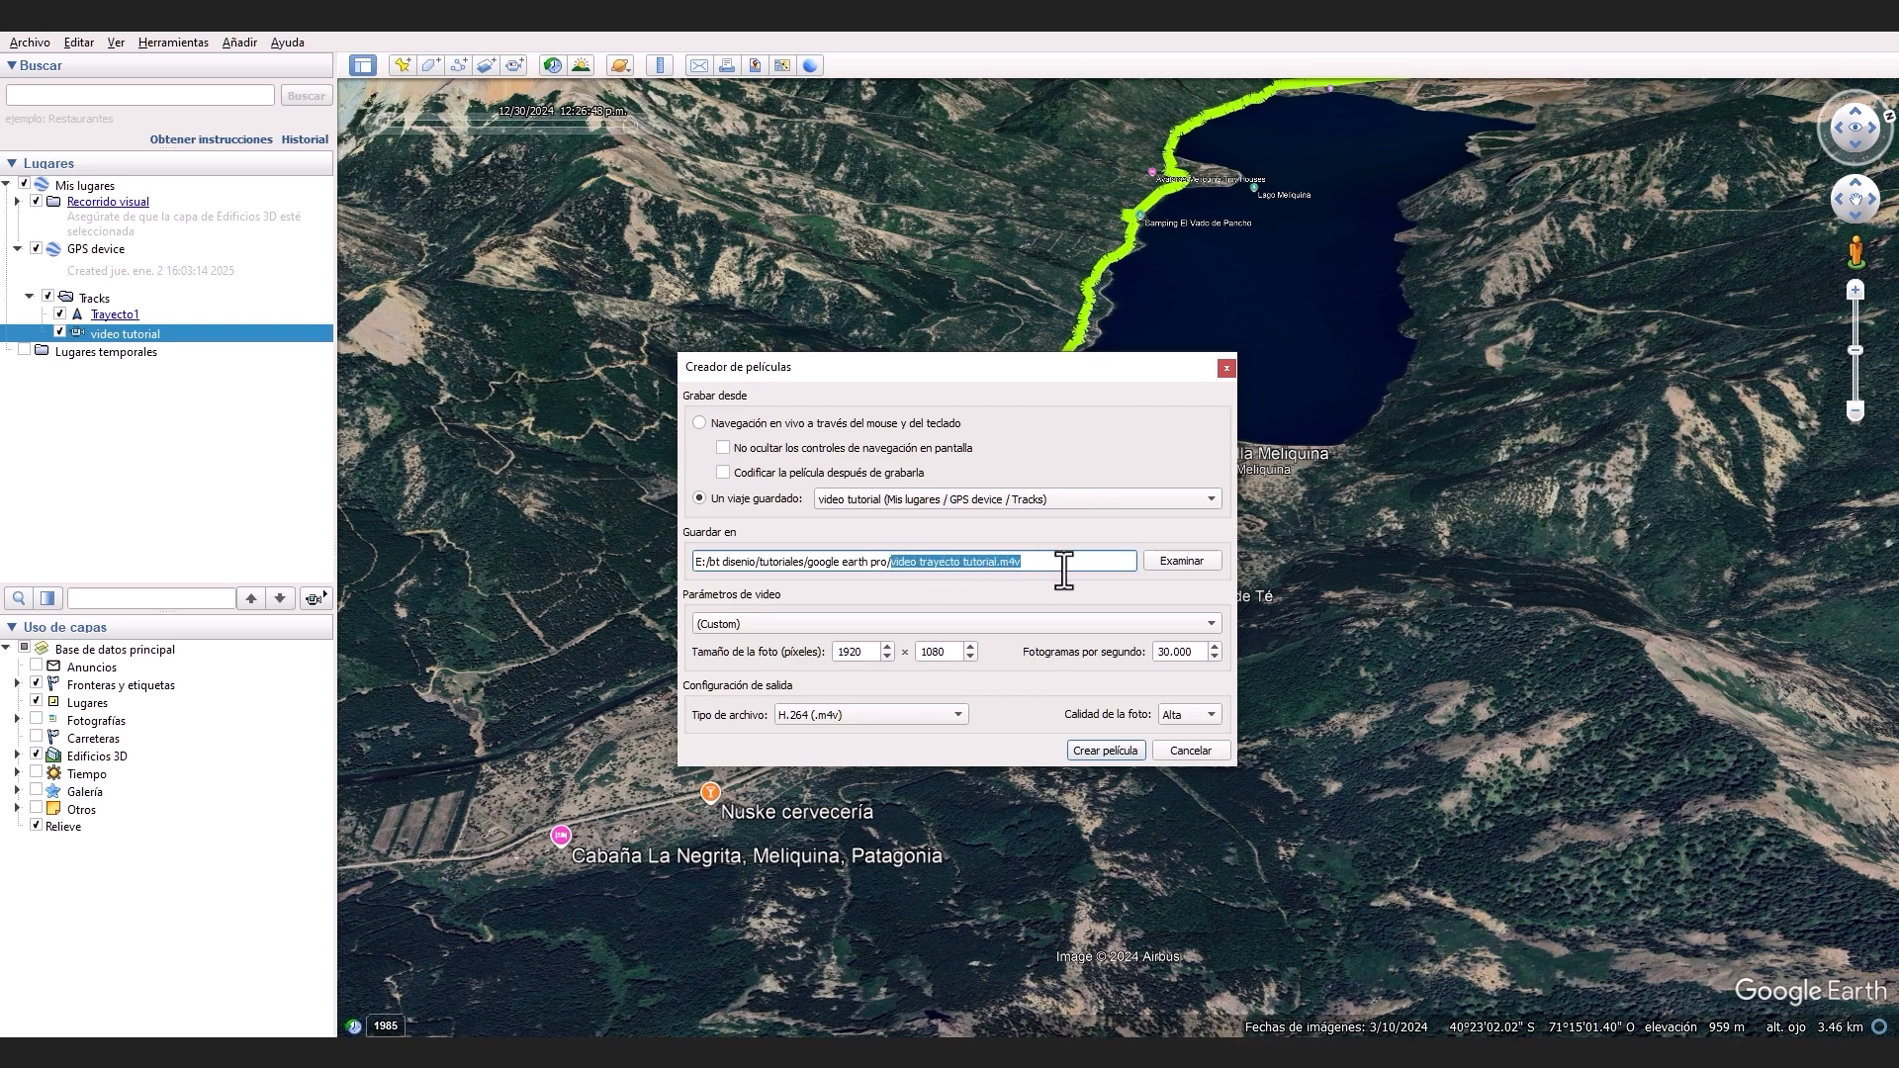
{"action": "type", "text": "video tu"}
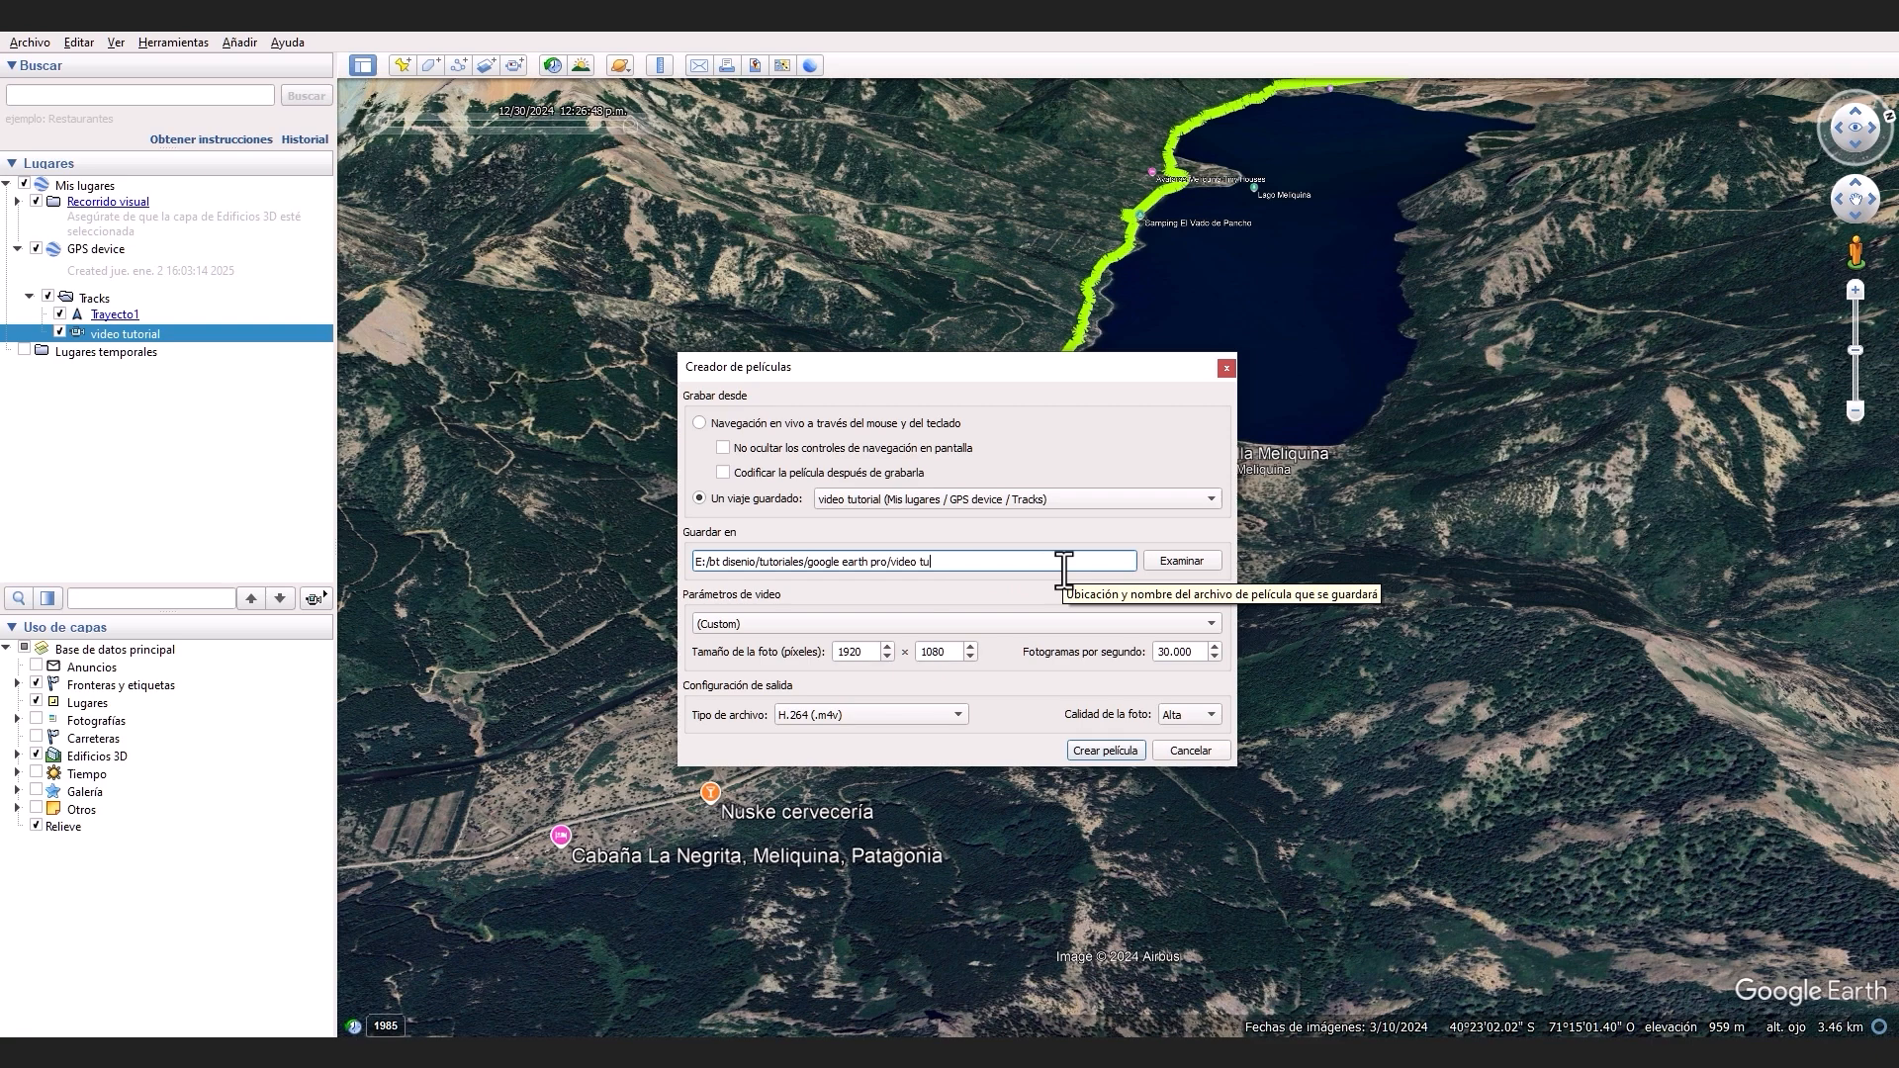
{"action": "type", "text": "torial"}
{"action": "key", "text": "BackSpace"}
{"action": "key", "text": "BackSpace"}
{"action": "key", "text": "BackSpace"}
{"action": "key", "text": "BackSpace"}
{"action": "type", "text": "ial"}
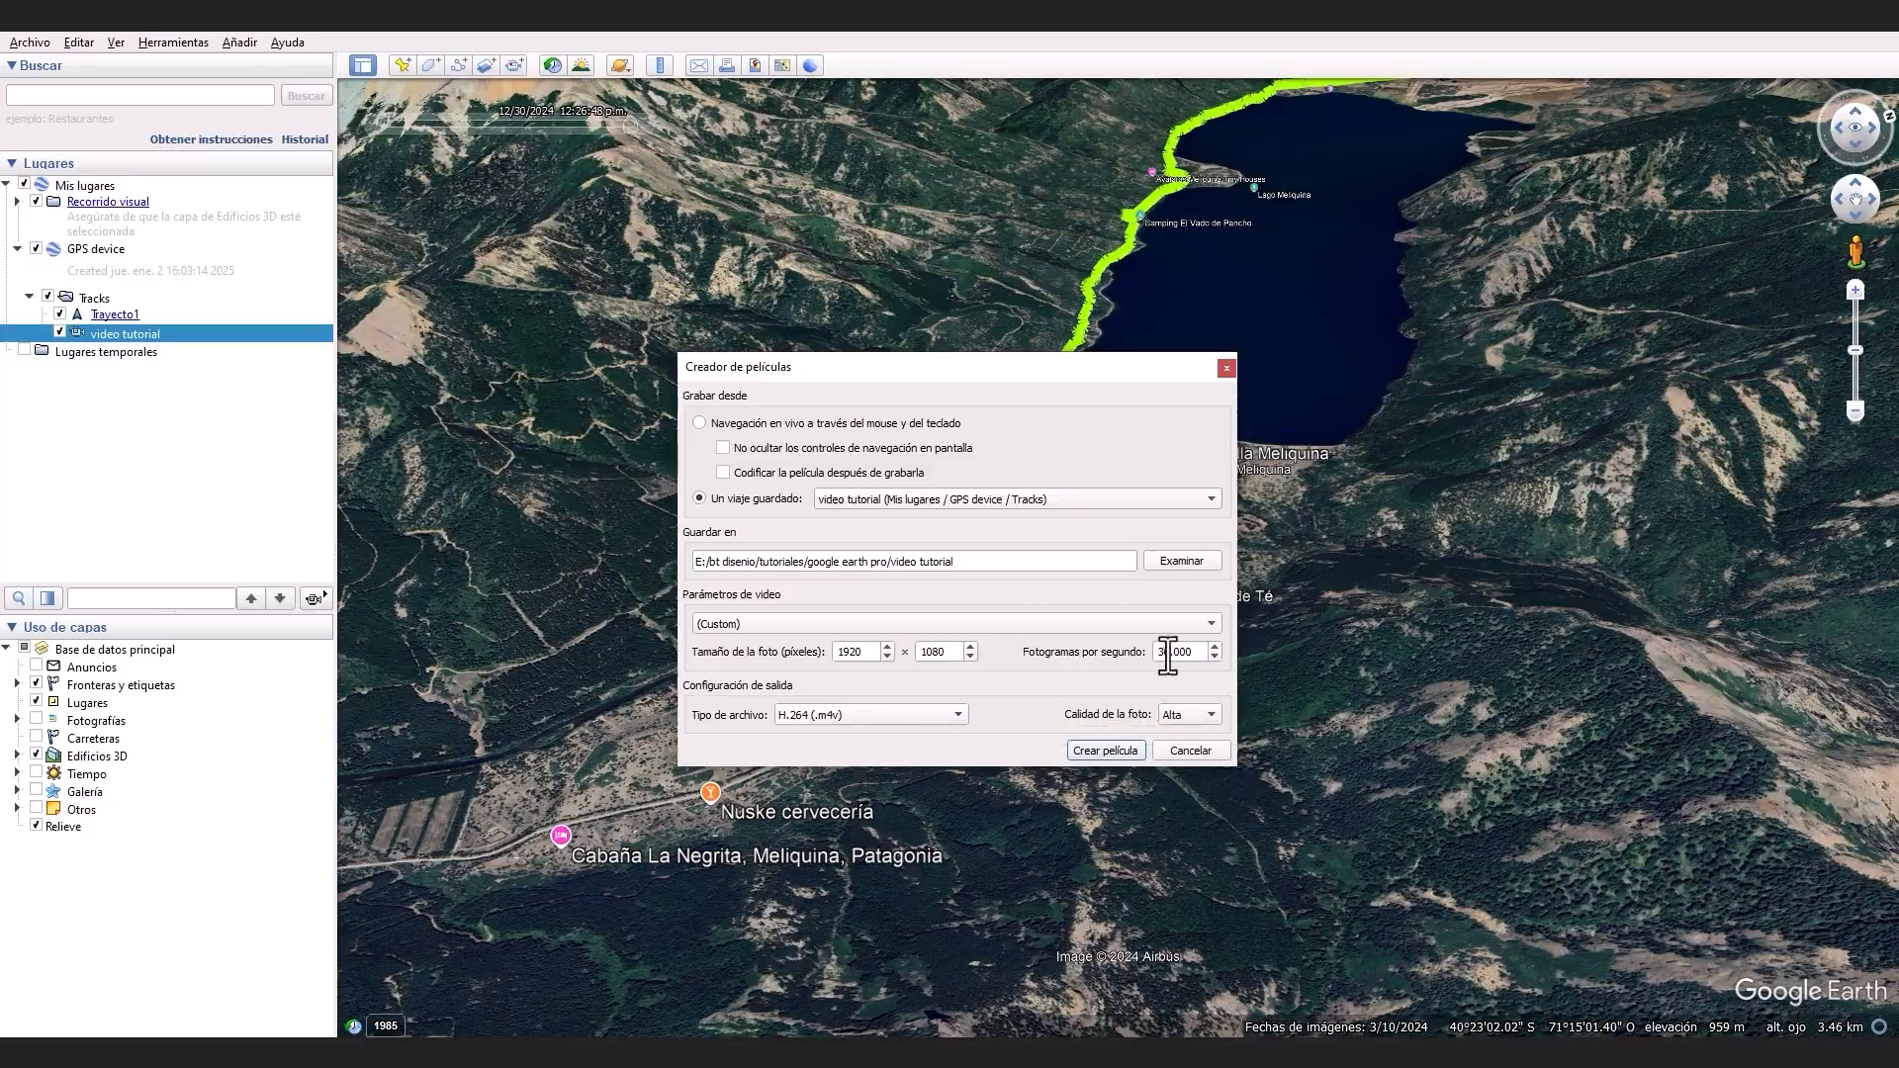
{"action": "left_click", "coordinate": [1105, 751]}
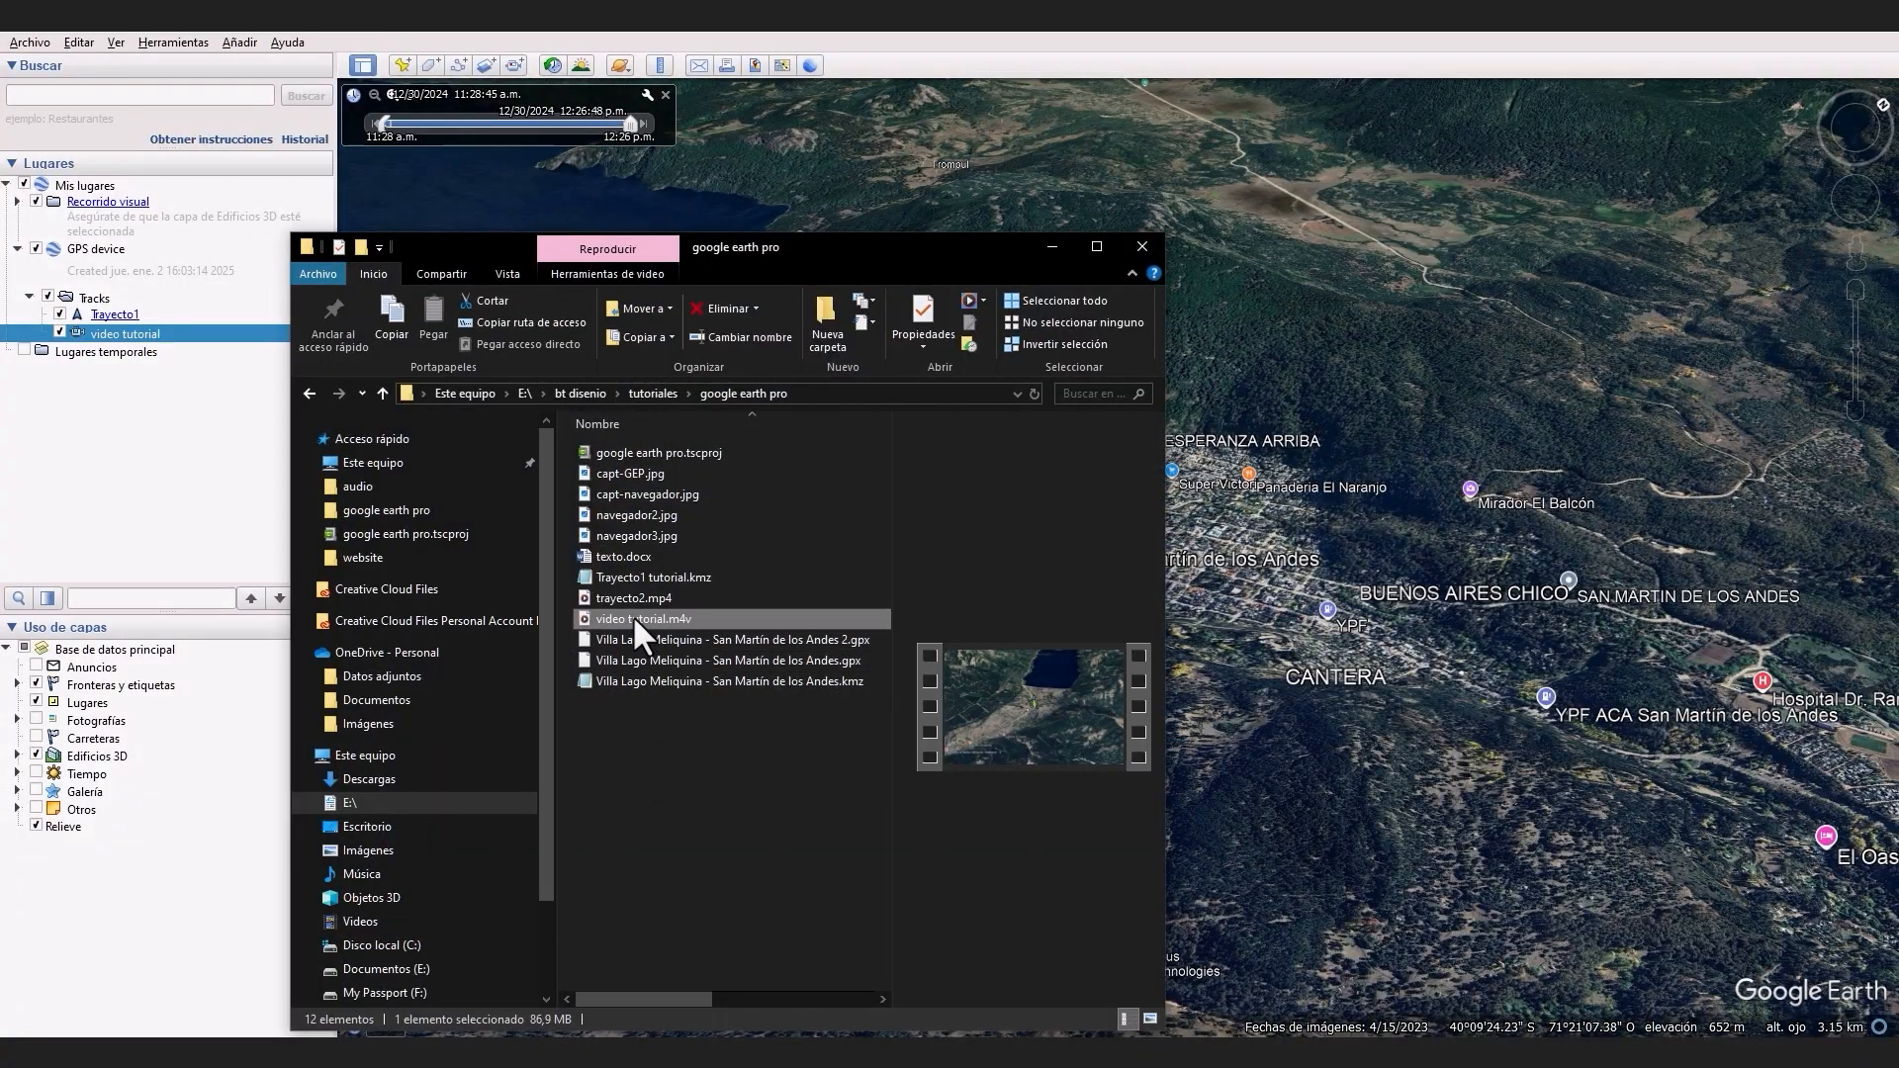
- In the google earth pro folder in File Explorer, change the exported movie's file extension from m4v to mp4
{"action": "left_click", "coordinate": [631, 613]}
{"action": "left_click_drag", "start_coordinate": [670, 621], "coordinate": [705, 625]}
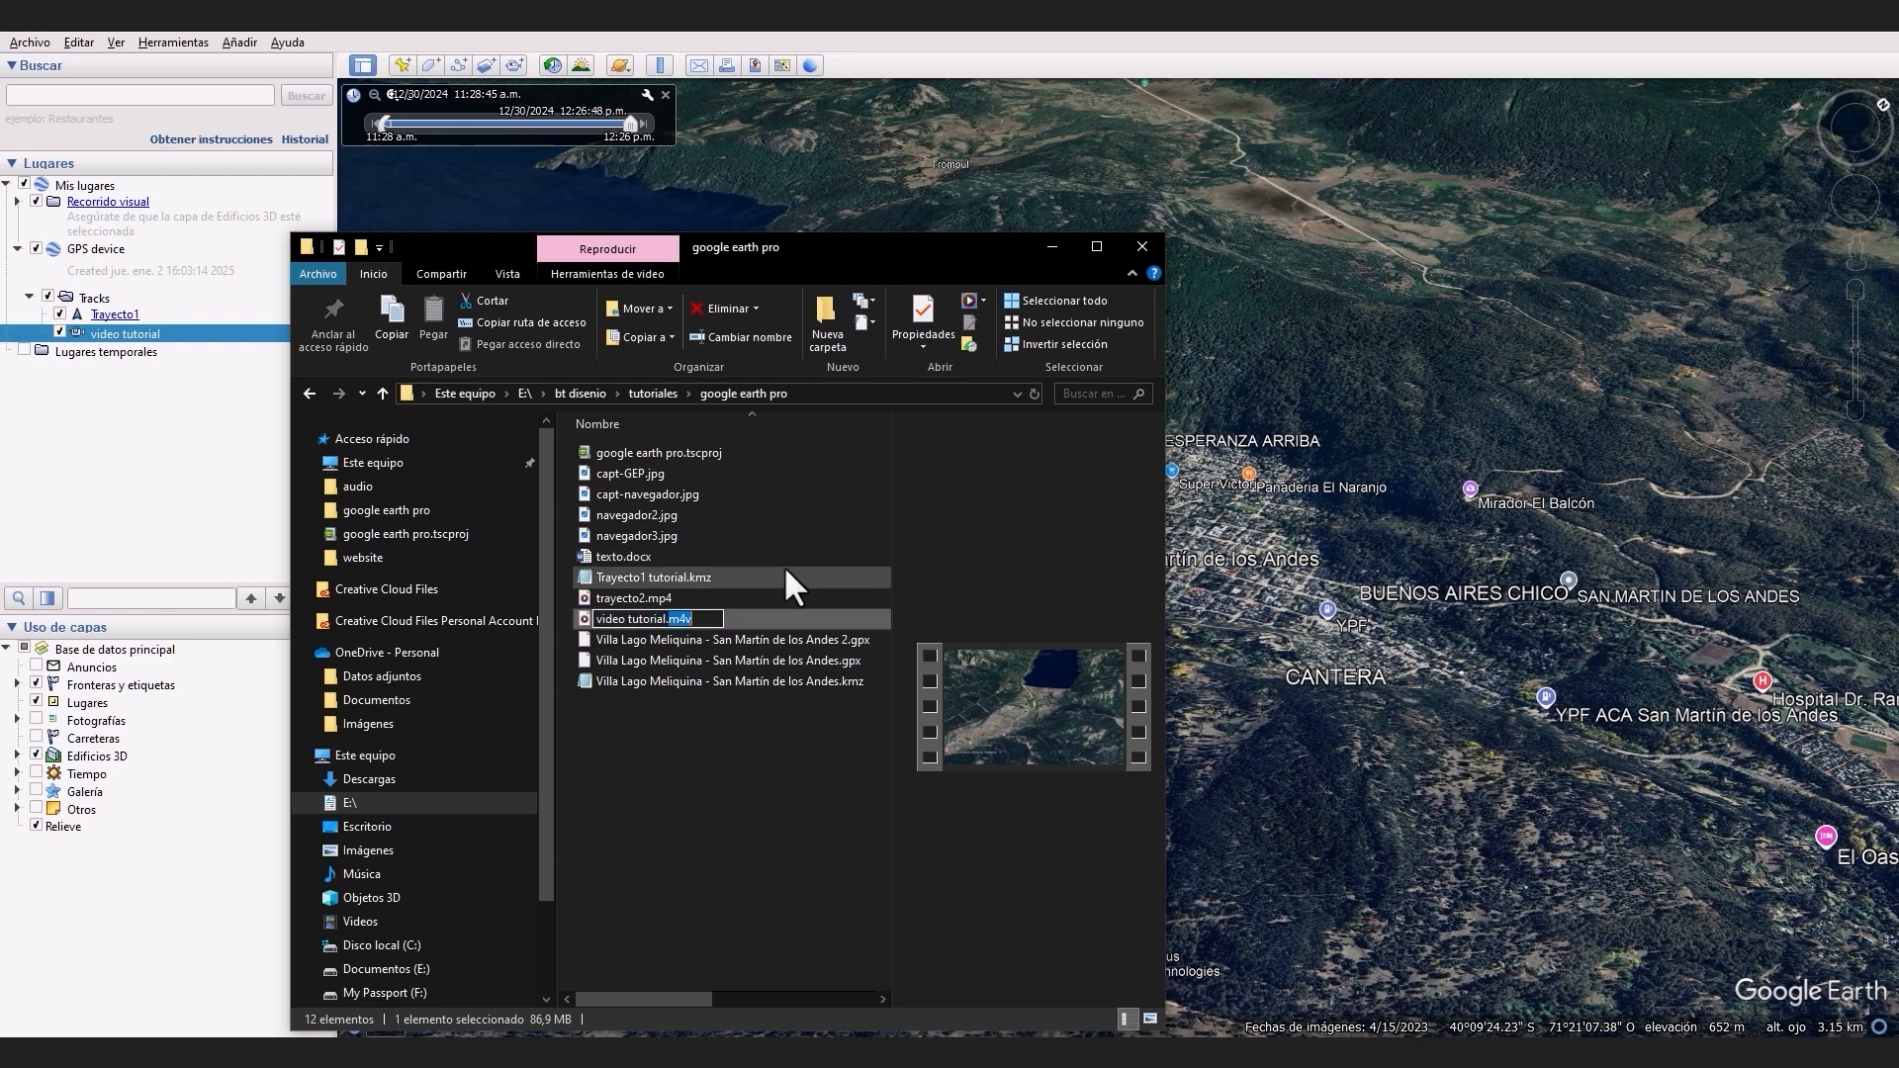
{"action": "type", "text": "mp4"}
{"action": "left_click", "coordinate": [777, 613]}
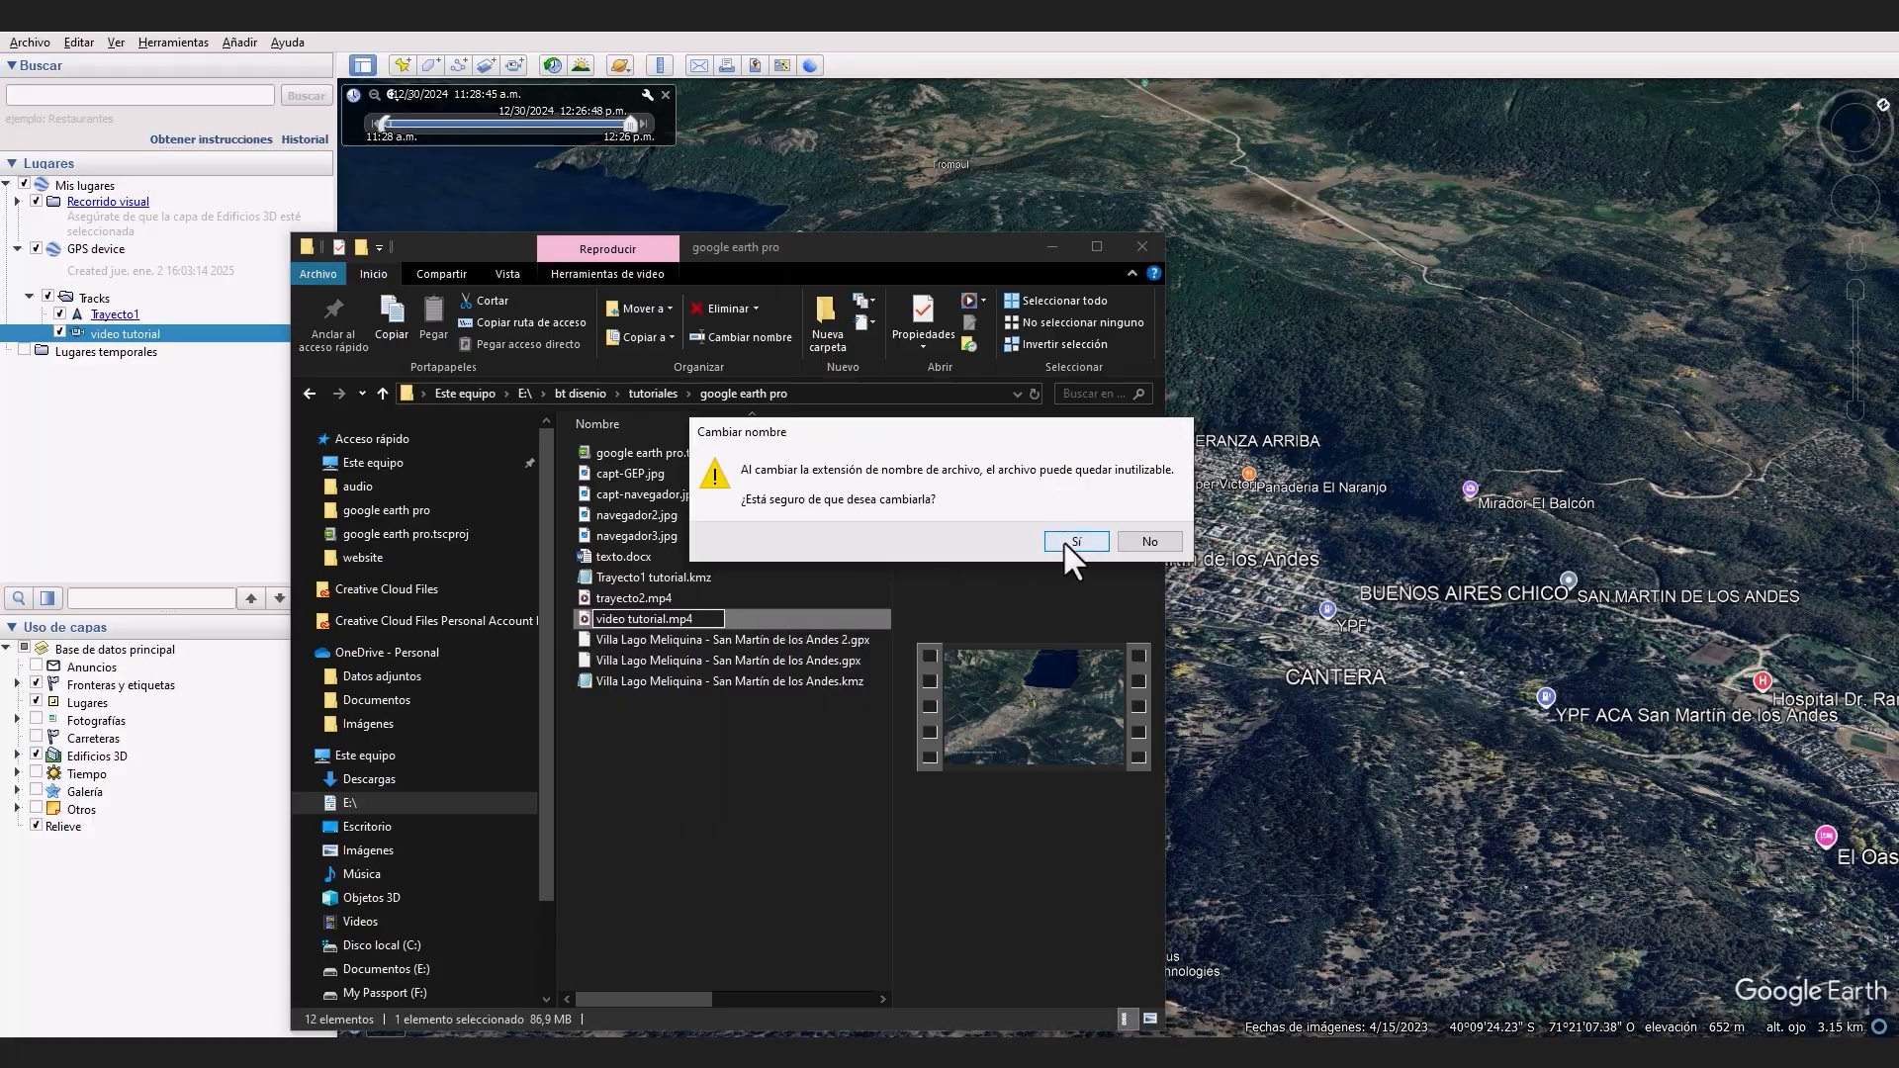